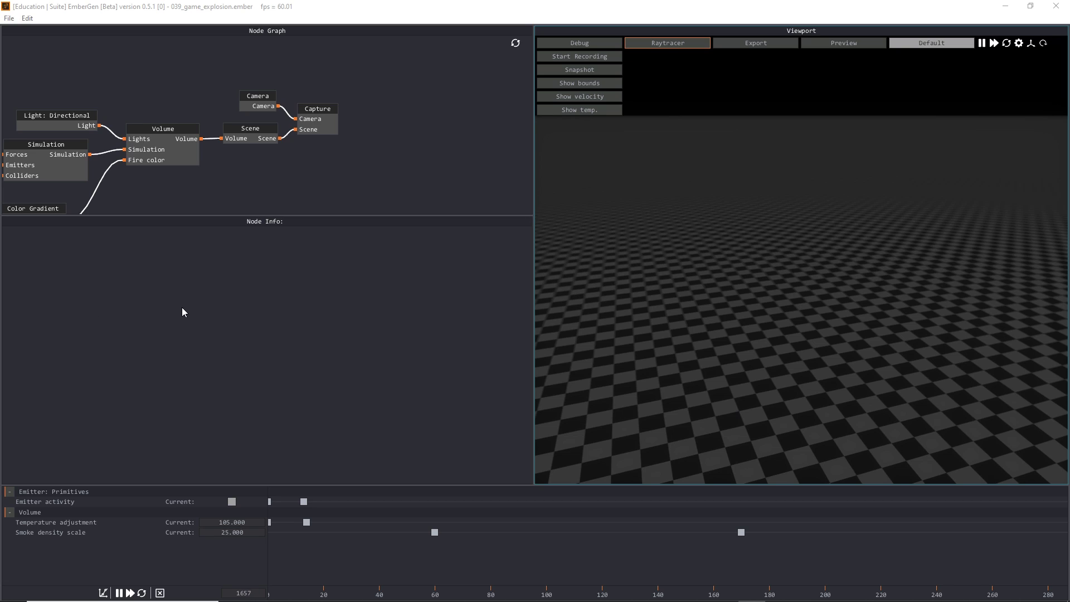
# Step: Restart the explosion and orbit the Raytracer view top-down, with the floor squares aligned
pyautogui.click(183, 307)
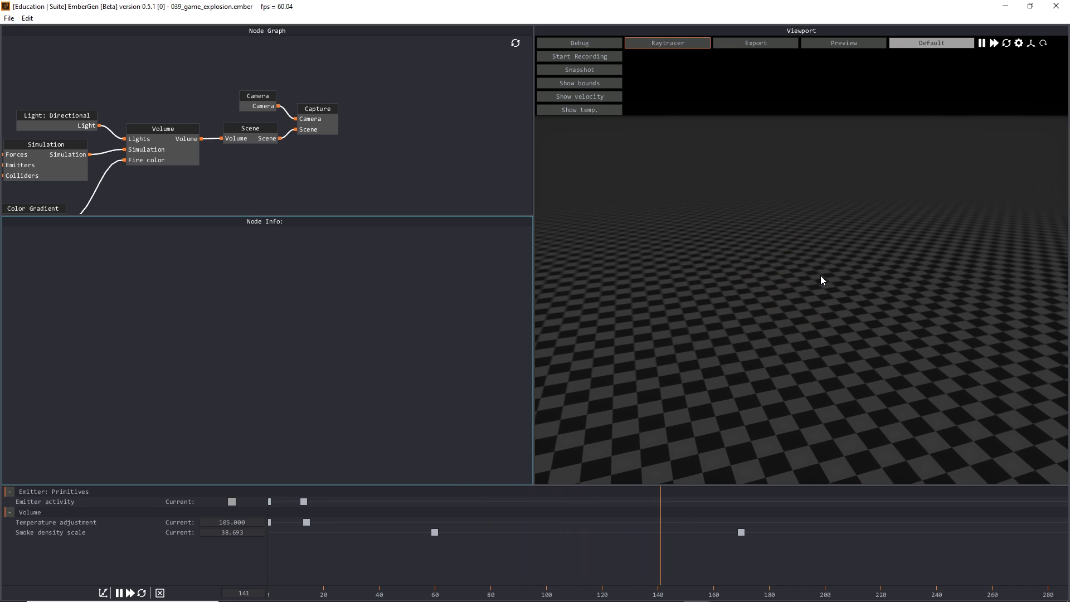
pyautogui.moveTo(821, 276); pyautogui.dragTo(817, 282)
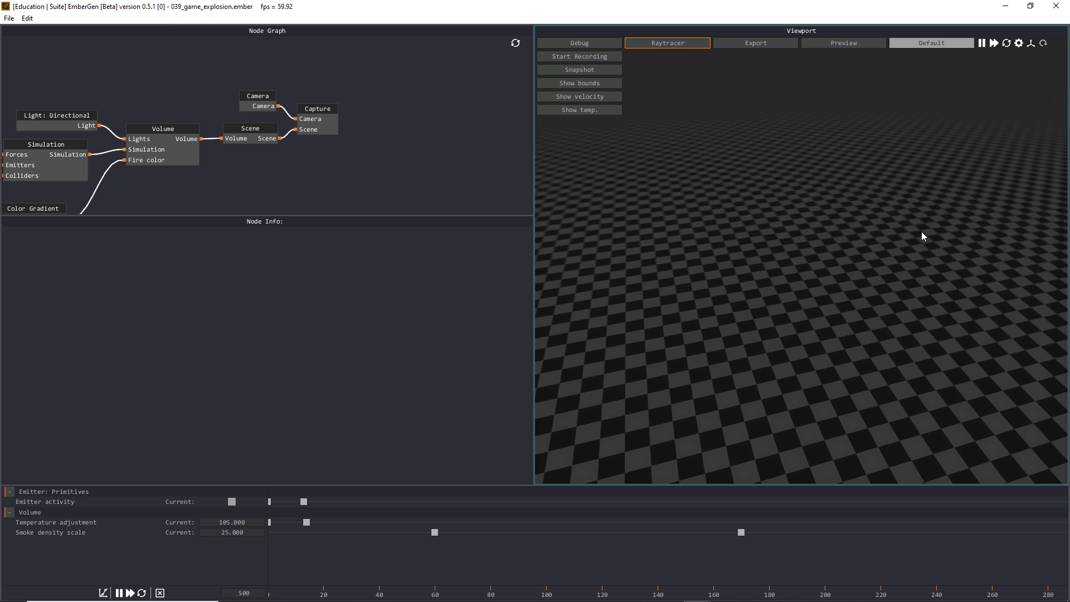
pyautogui.moveTo(921, 237); pyautogui.dragTo(916, 273)
pyautogui.moveTo(888, 233); pyautogui.dragTo(860, 298)
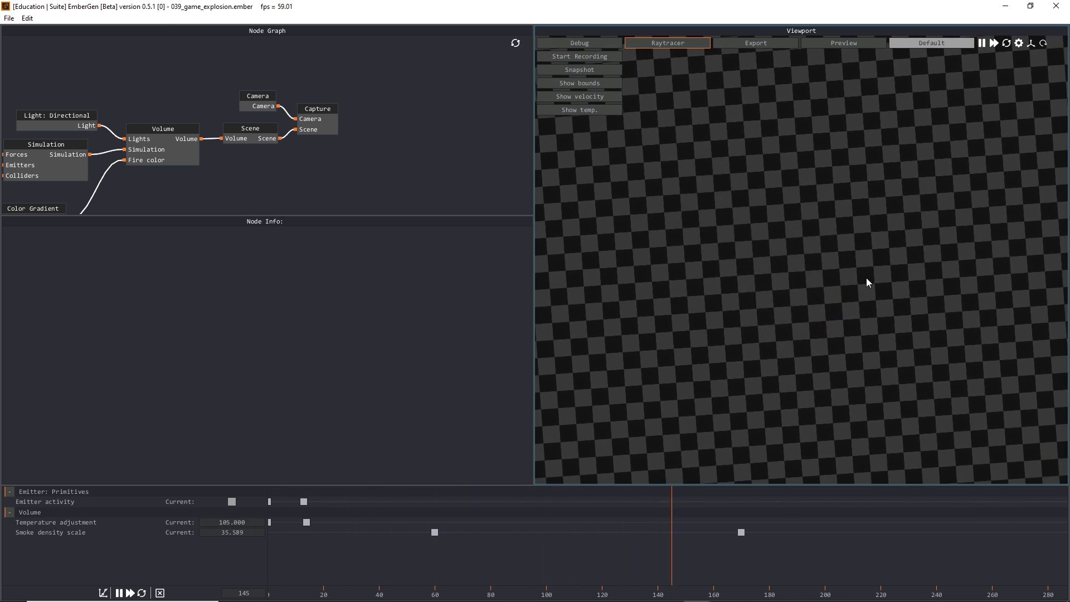
pyautogui.moveTo(866, 279); pyautogui.dragTo(869, 295)
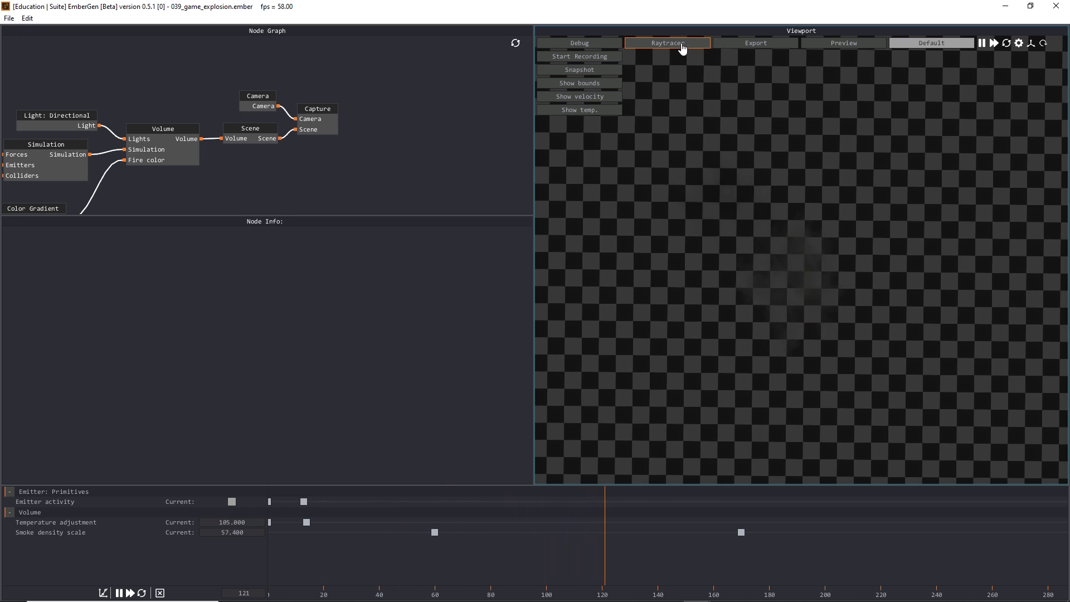
# Step: Show the explosion in the Preview tab, pausing at frame 92 to rotate the smoke slightly left
pyautogui.click(846, 43)
pyautogui.press('space')
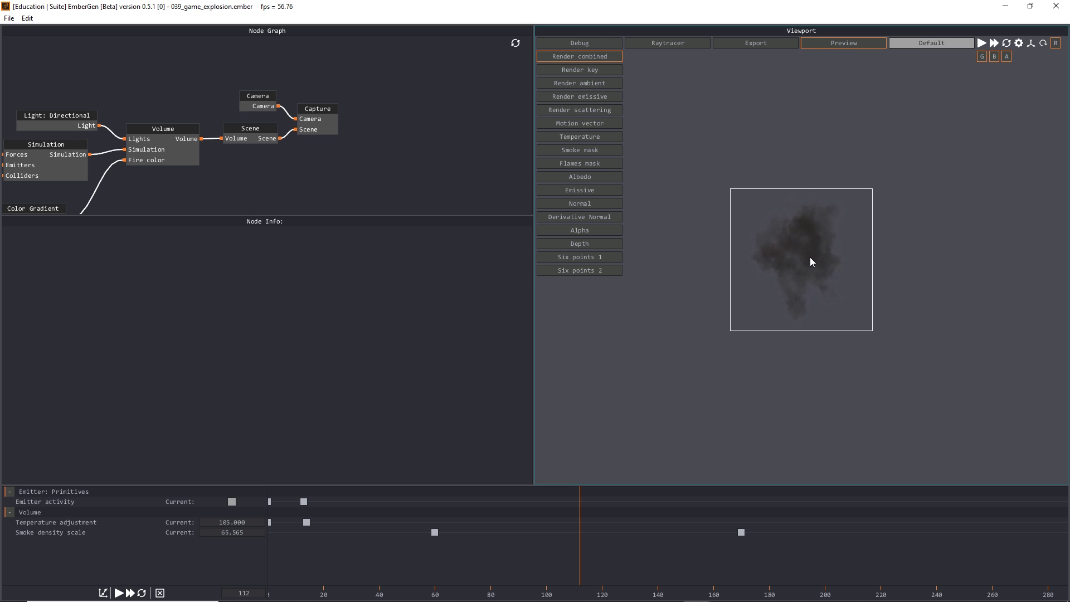
pyautogui.press('space')
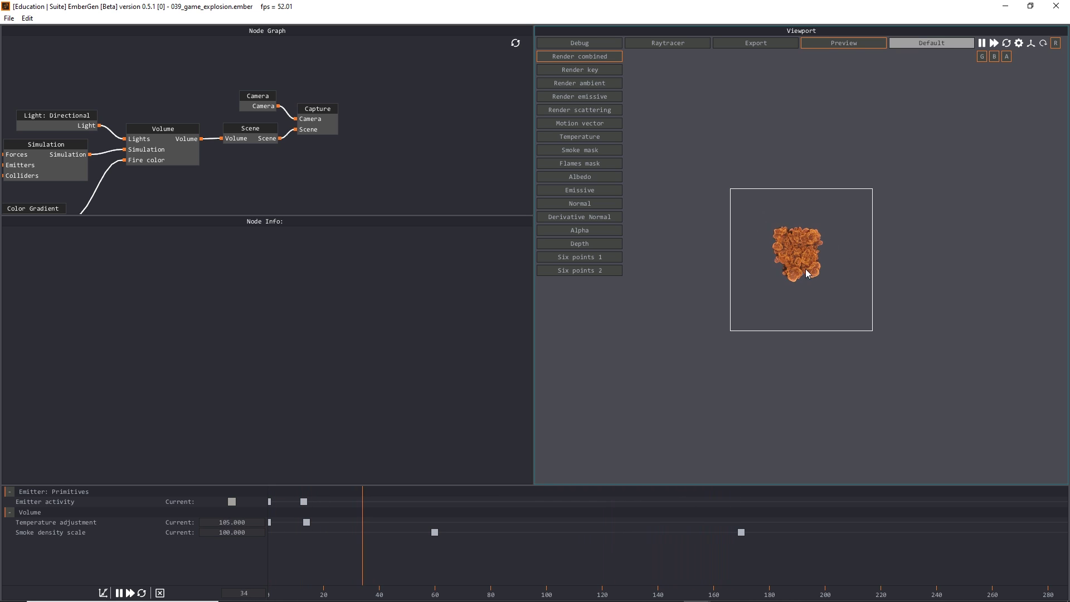
pyautogui.press('space')
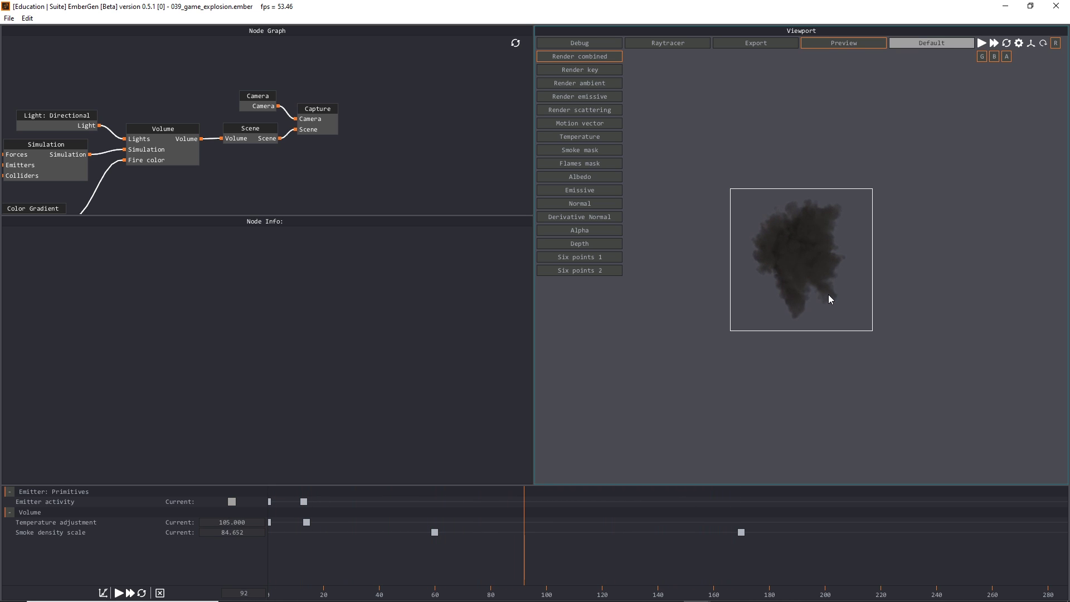
pyautogui.moveTo(820, 295); pyautogui.dragTo(775, 298)
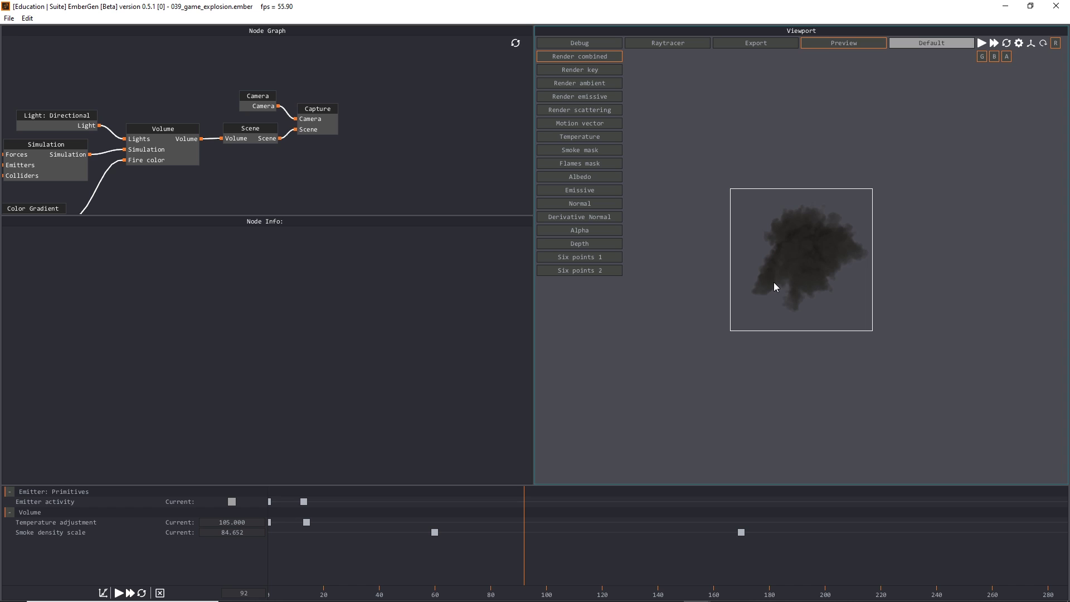
pyautogui.moveTo(848, 272); pyautogui.dragTo(824, 271)
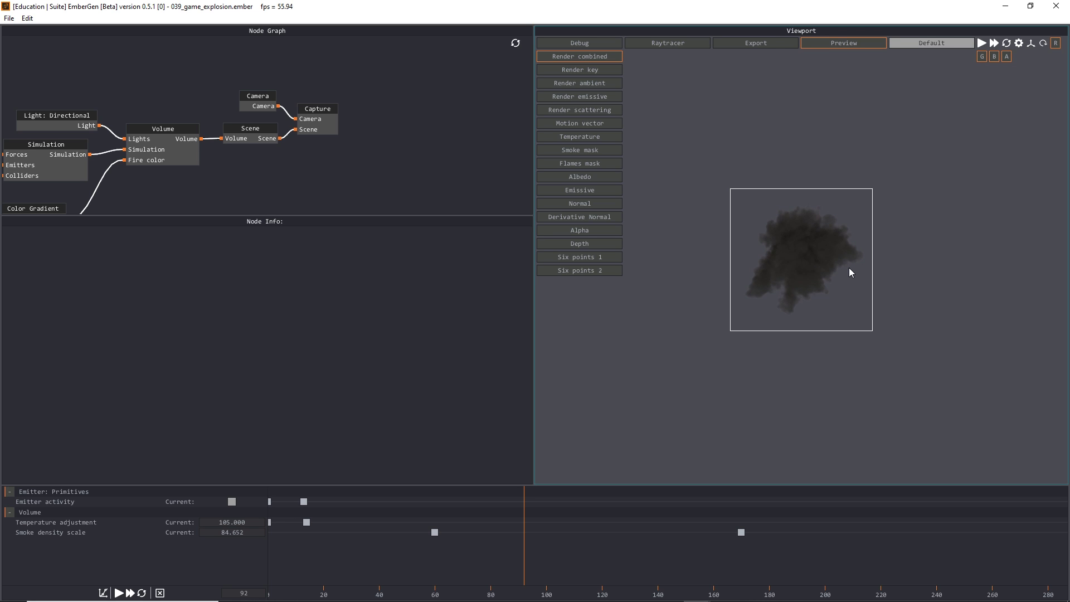
pyautogui.press('space')
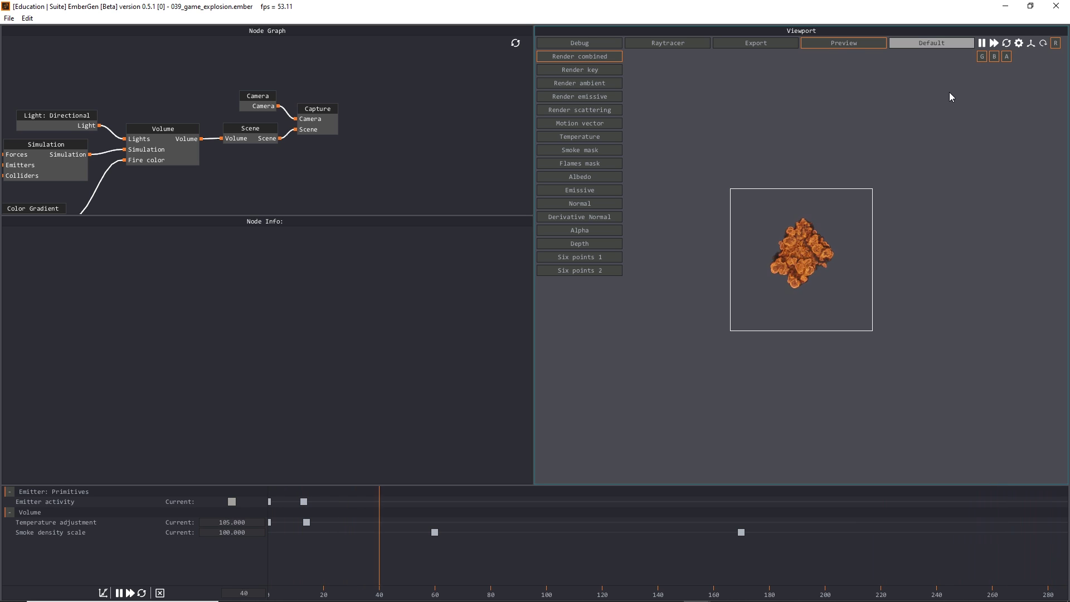
# Step: Preview the explosion through the Camera node, then switch the preview camera back to Default
pyautogui.press('space')
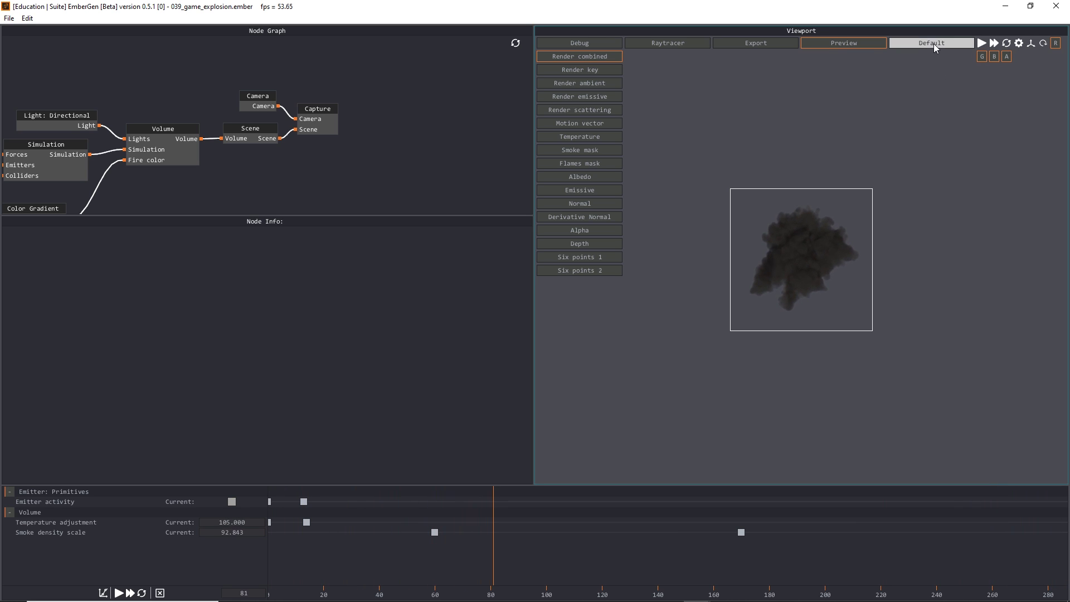
pyautogui.click(931, 42)
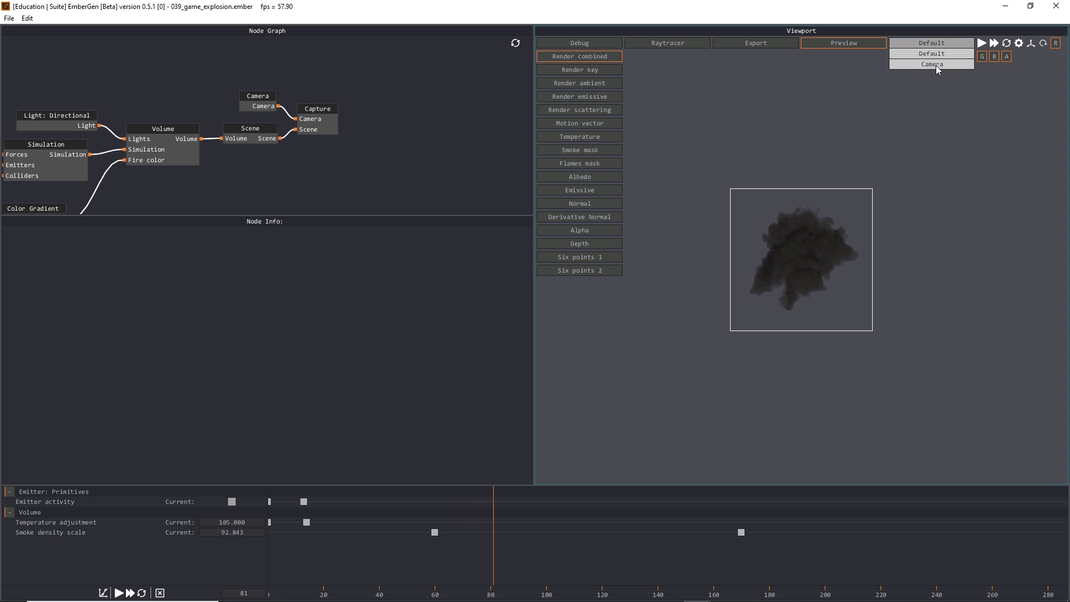
pyautogui.click(935, 65)
pyautogui.press('space')
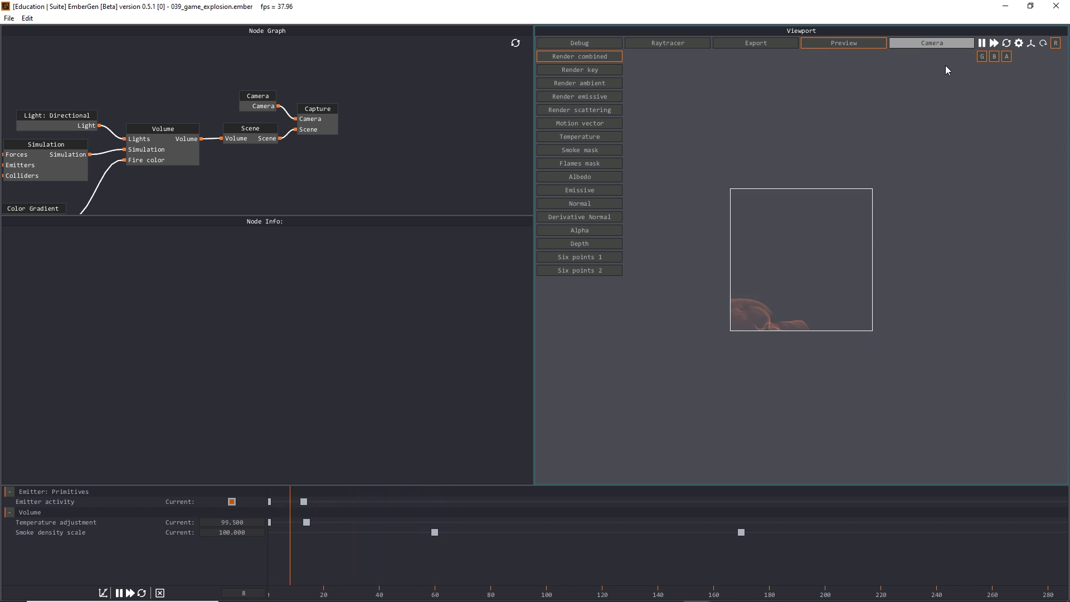
pyautogui.press('space')
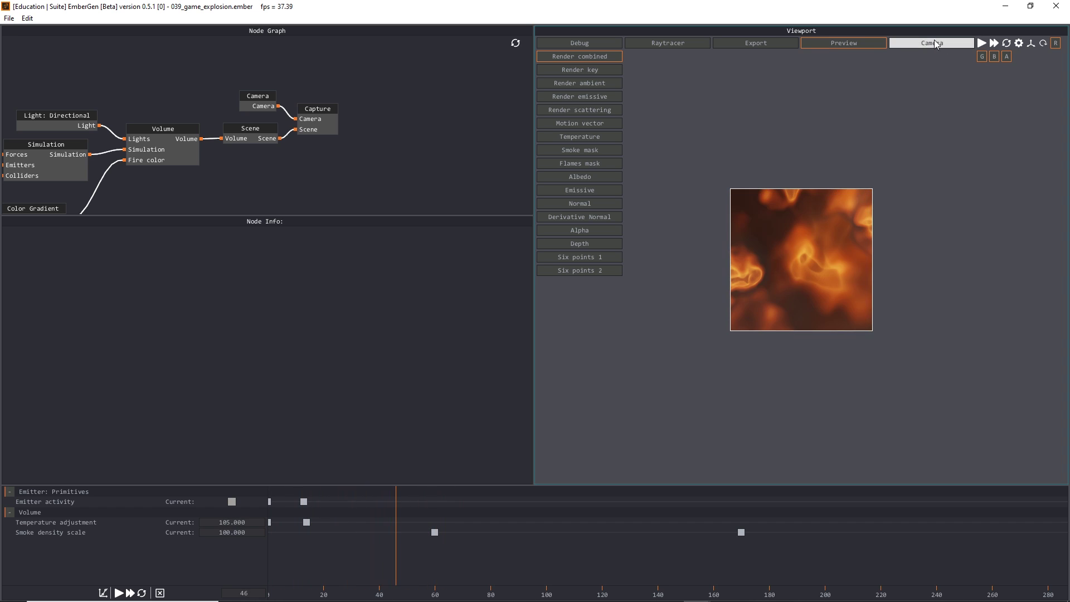
pyautogui.click(934, 43)
pyautogui.click(933, 51)
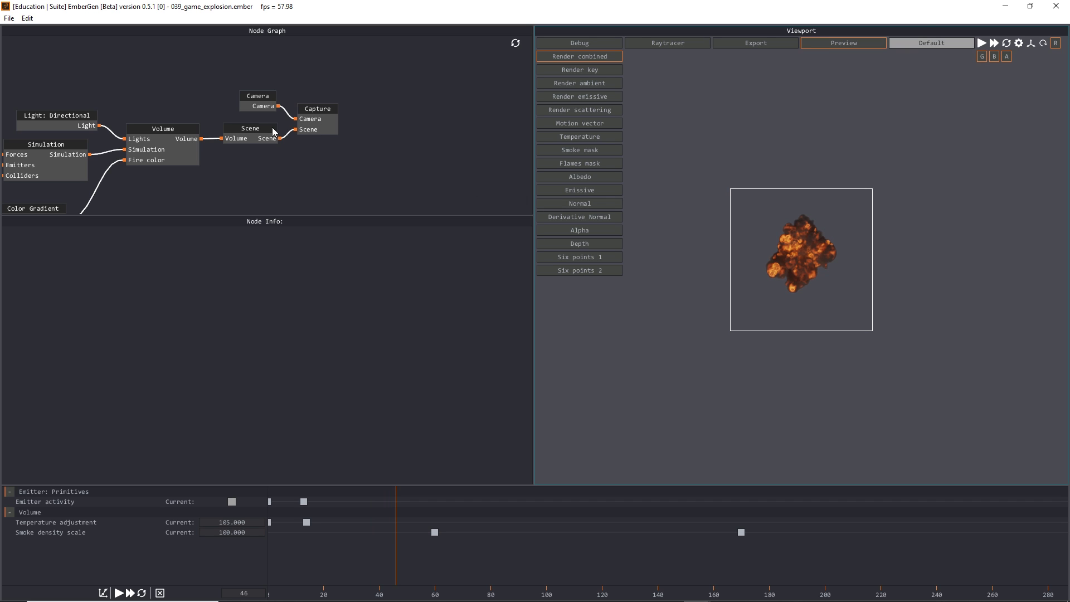
# Step: Copy the current view into the Camera node, preview through Camera, and restart from frame one
pyautogui.click(251, 101)
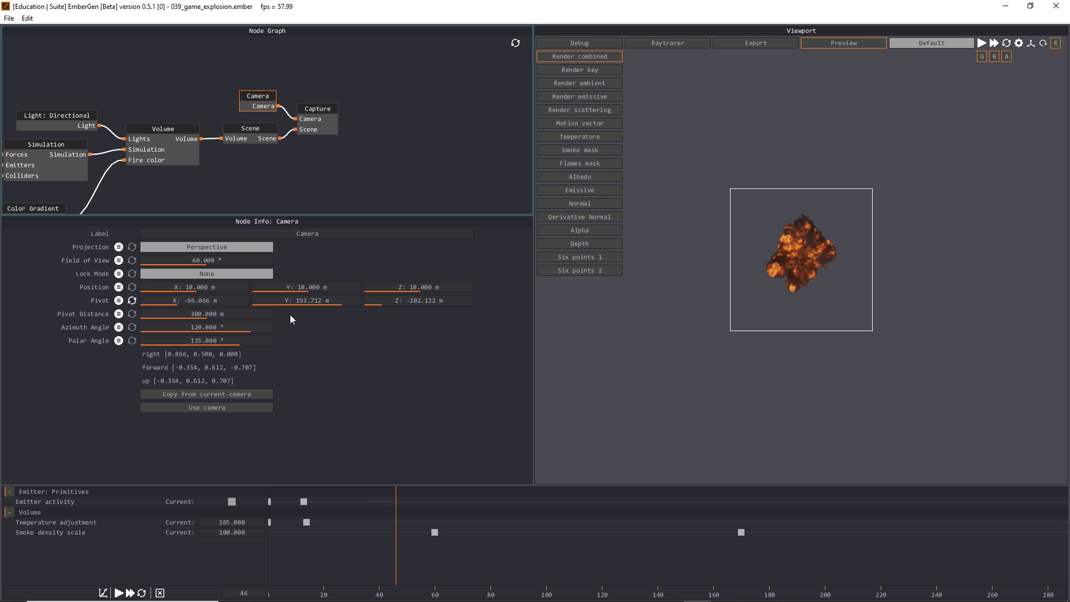
pyautogui.click(243, 398)
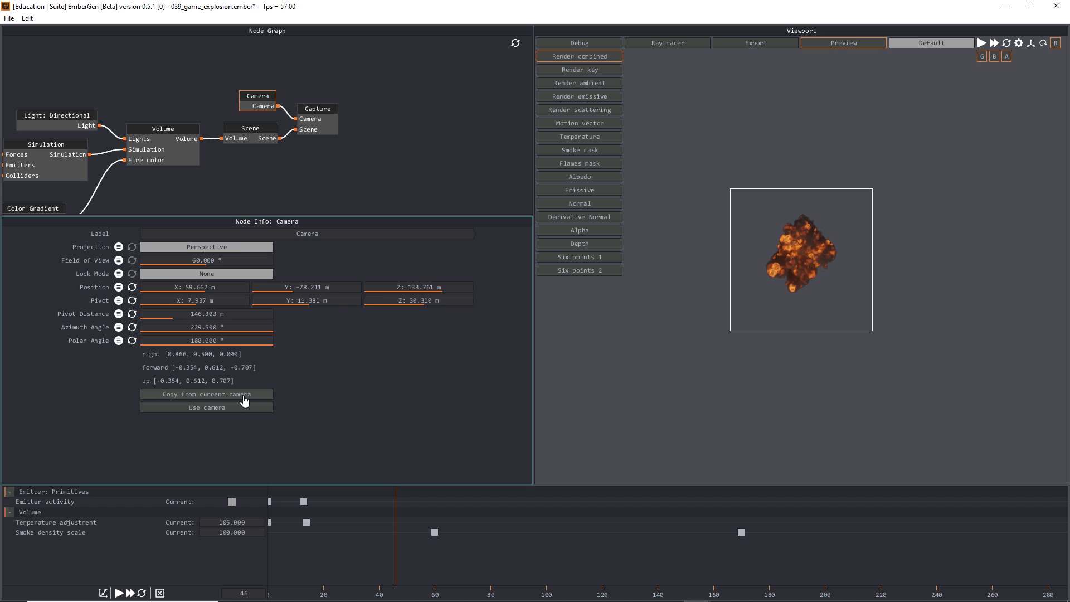
pyautogui.click(936, 43)
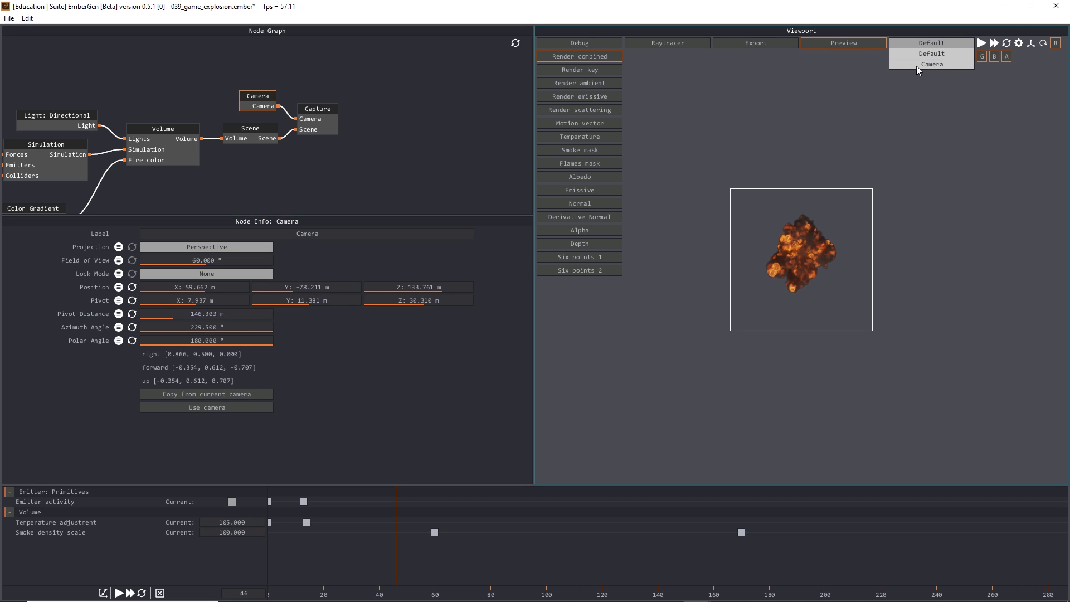
pyautogui.click(929, 66)
pyautogui.press('r')
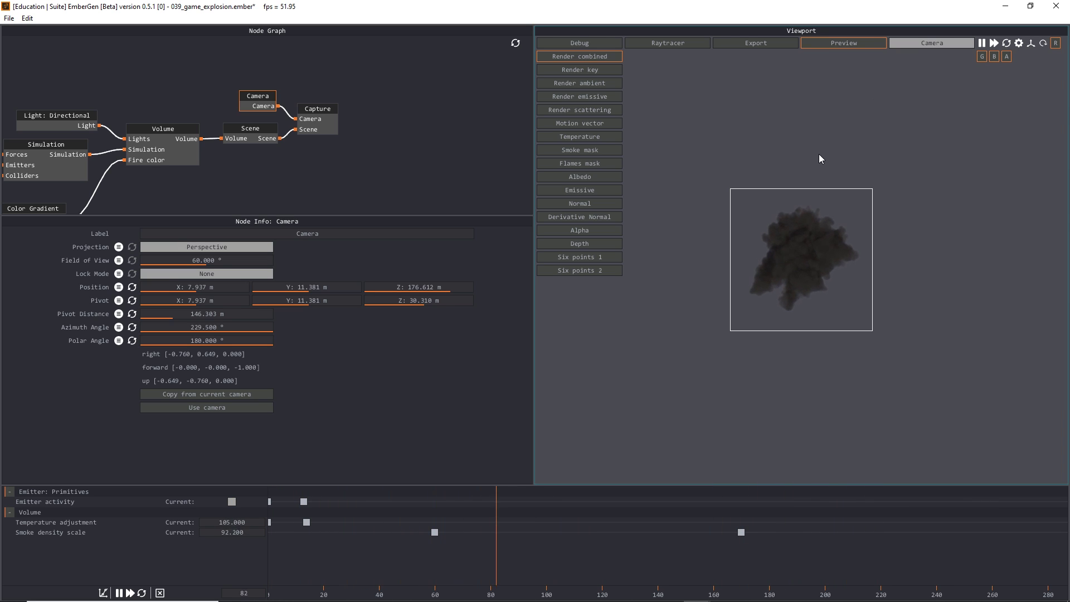
# Step: View the ambient, emissive, scattering, Motion vector, Normal and Derivative Normal passes in turn
pyautogui.click(591, 82)
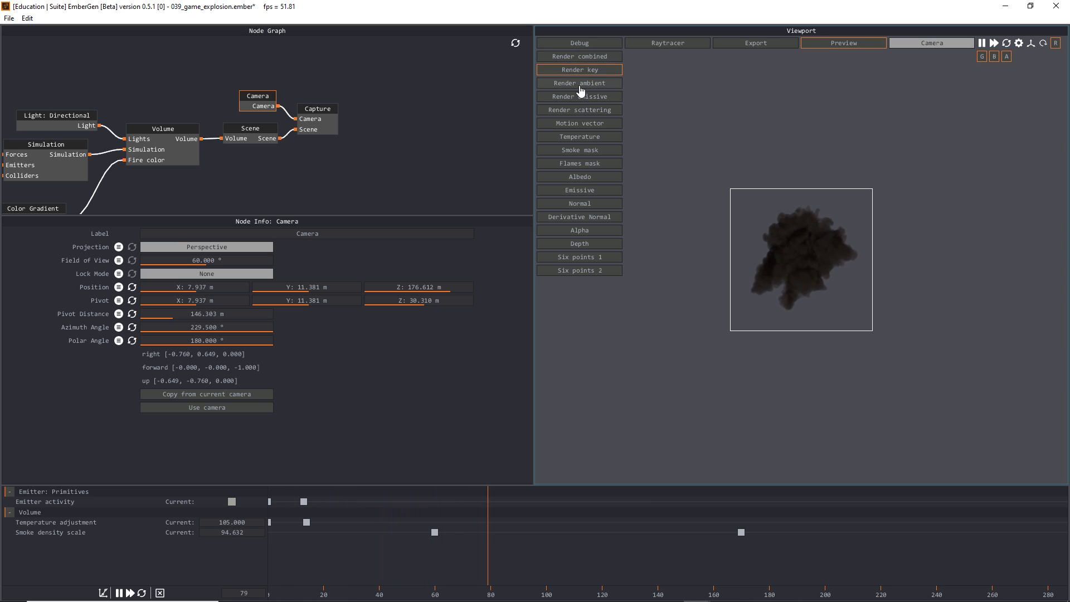
pyautogui.click(585, 98)
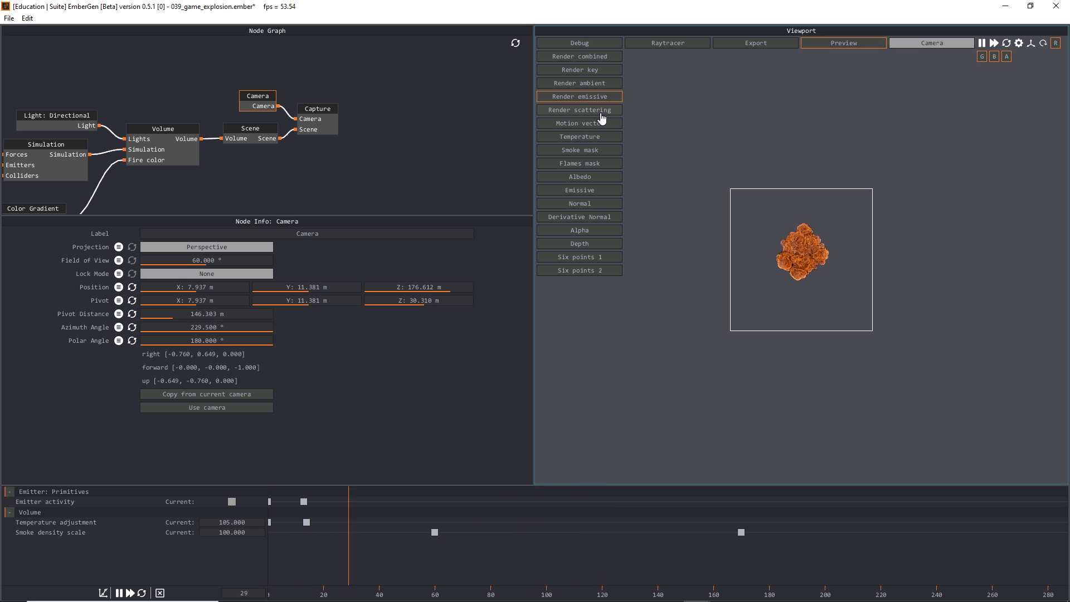
pyautogui.click(601, 114)
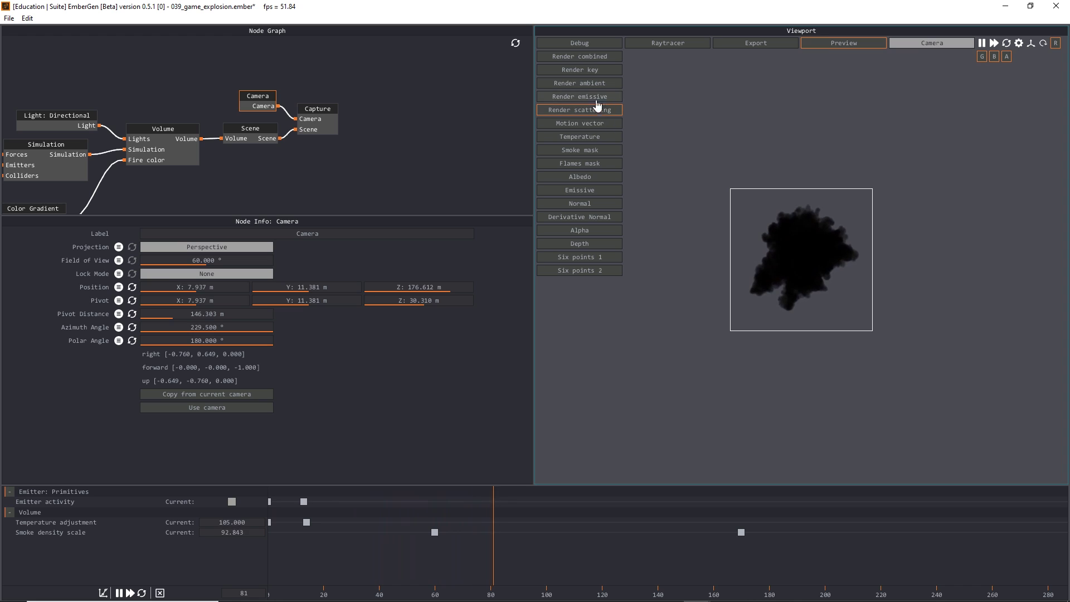
pyautogui.click(589, 123)
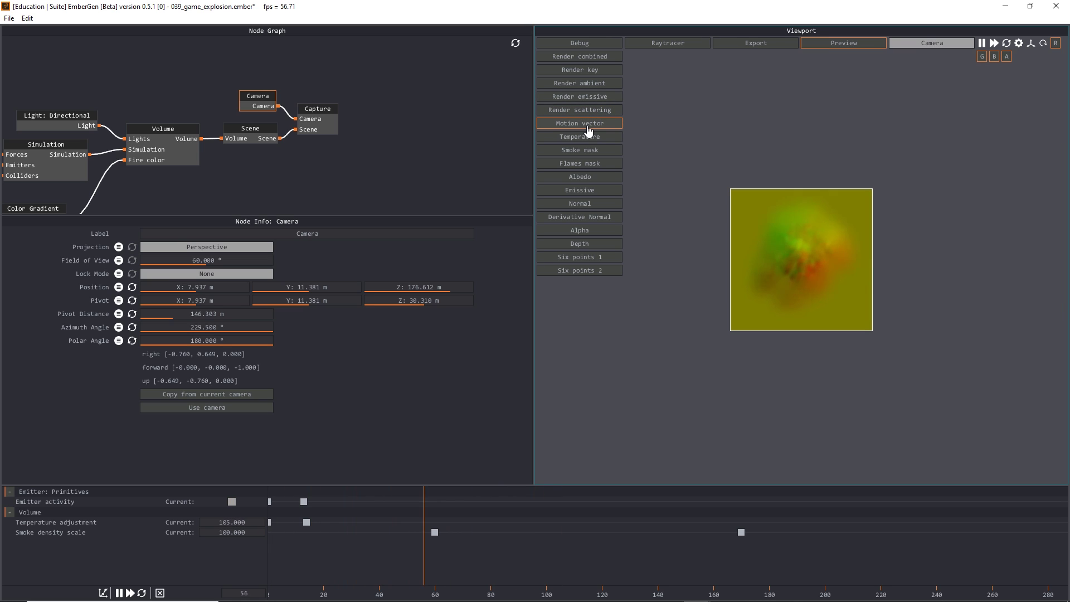
pyautogui.click(580, 204)
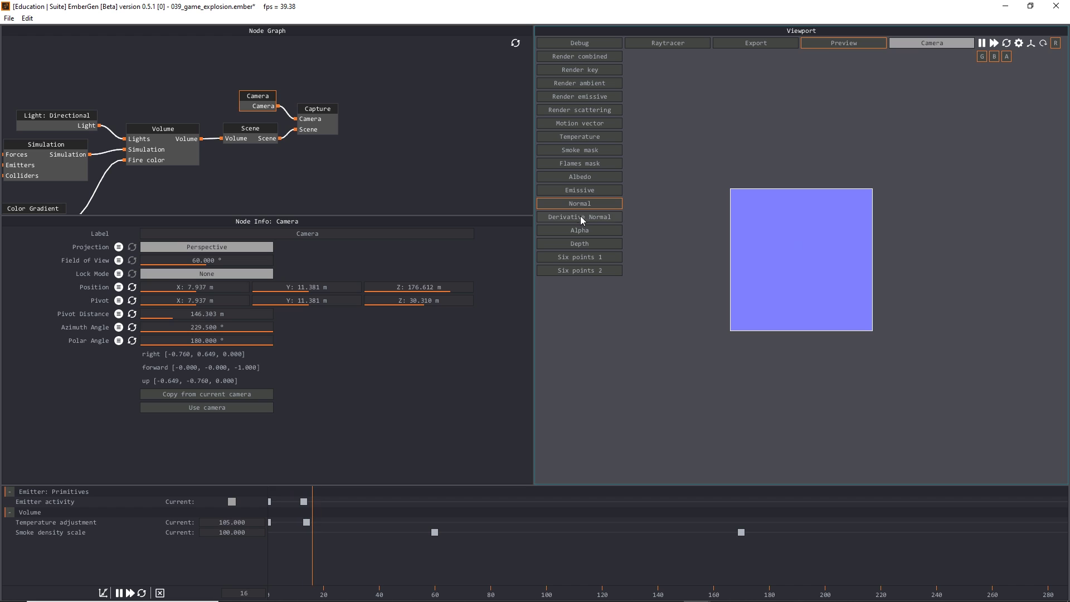
pyautogui.click(582, 217)
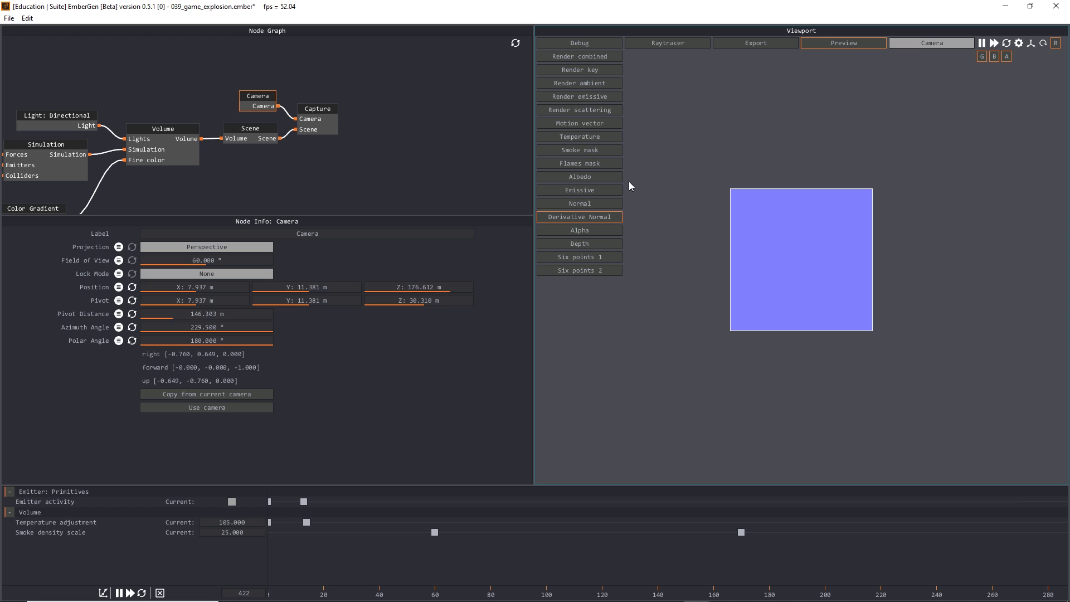
# Step: Compare the Emissive, Render emissive and scattering passes, pausing the explosion at frame 63
pyautogui.click(610, 191)
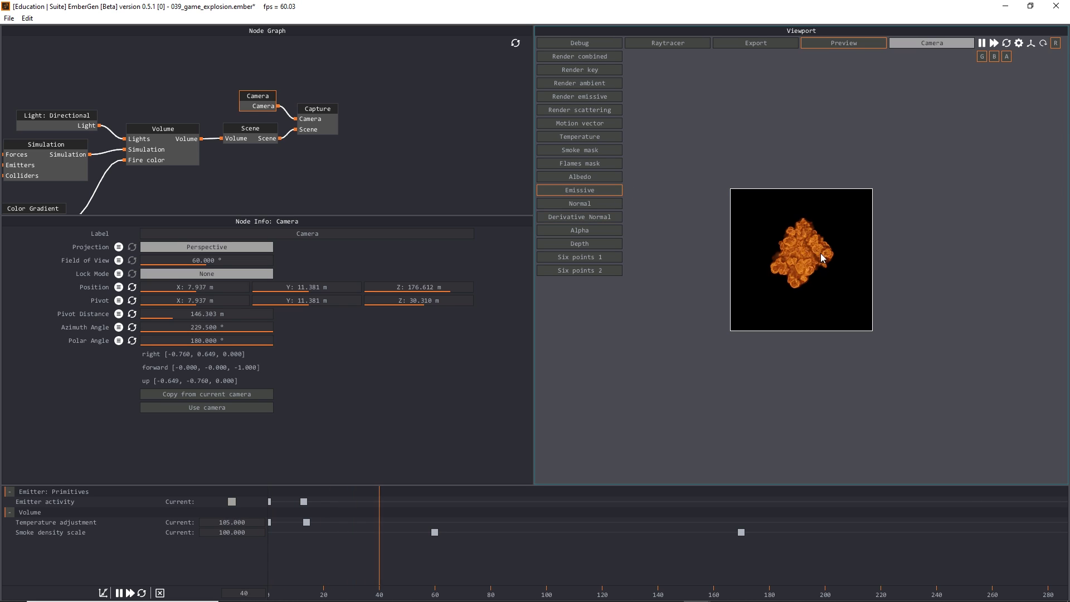
pyautogui.press('space')
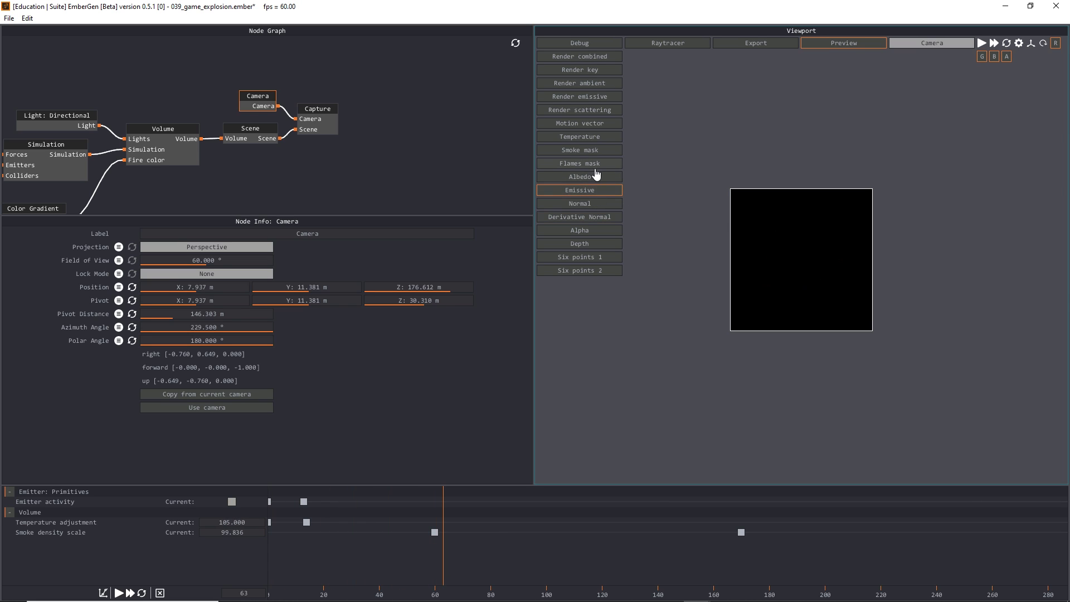
pyautogui.click(590, 100)
pyautogui.press('space')
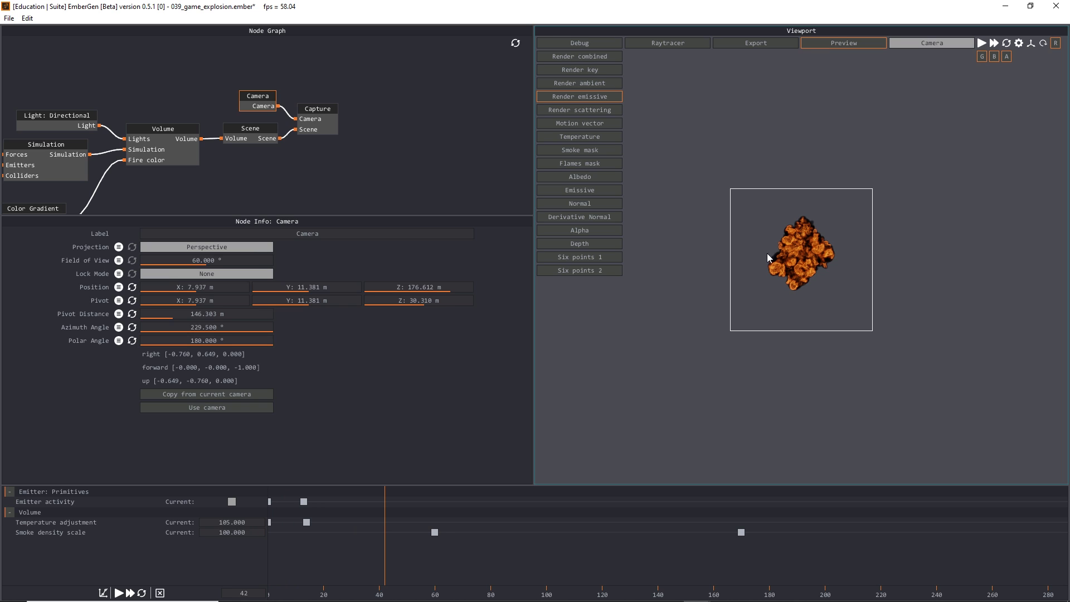
pyautogui.press('space')
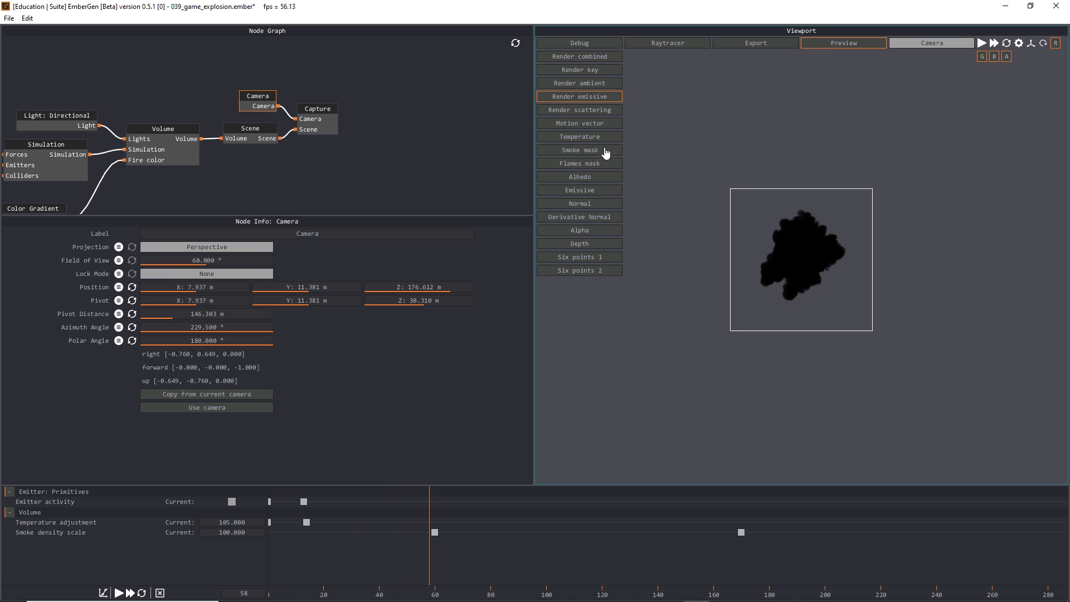
pyautogui.click(569, 112)
pyautogui.press('space')
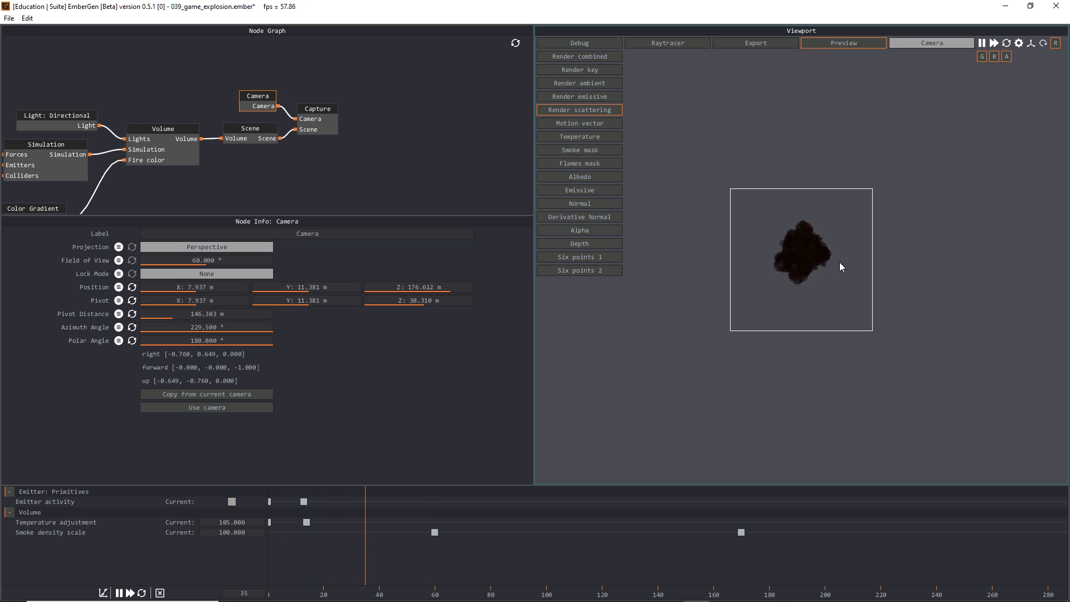
# Step: Pause near frame 49 and check Render emissive and Emissive on black before Render combined
pyautogui.press('space')
pyautogui.click(574, 99)
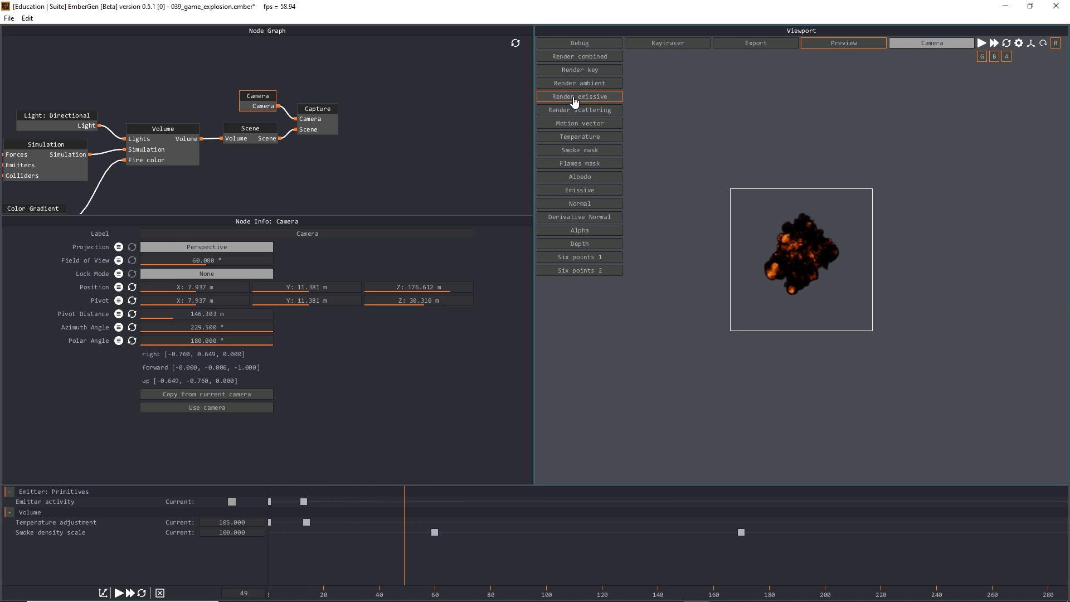
pyautogui.click(578, 113)
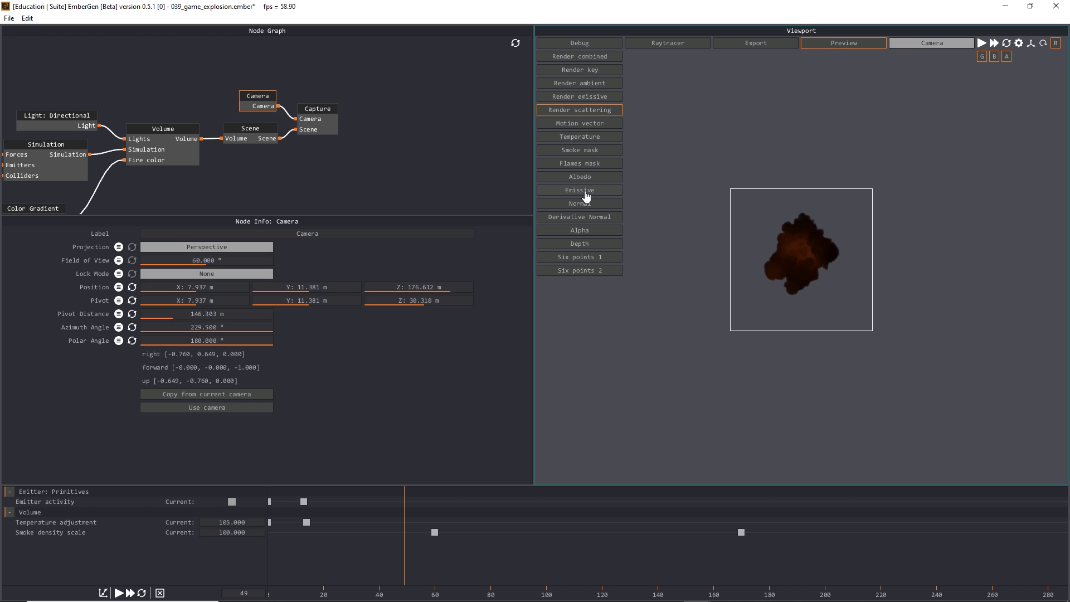
pyautogui.click(587, 194)
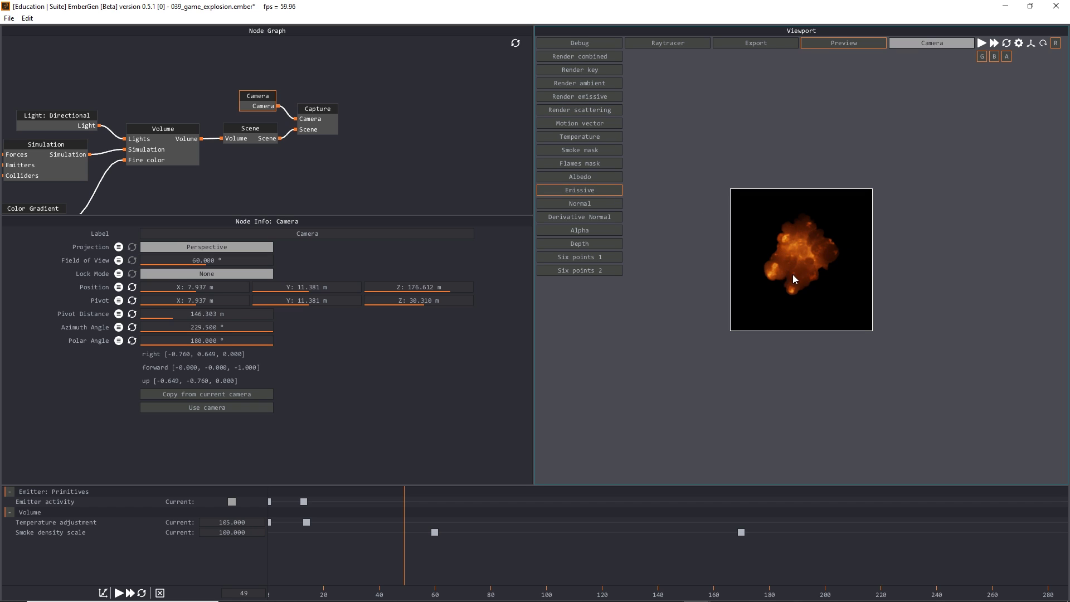
pyautogui.click(582, 58)
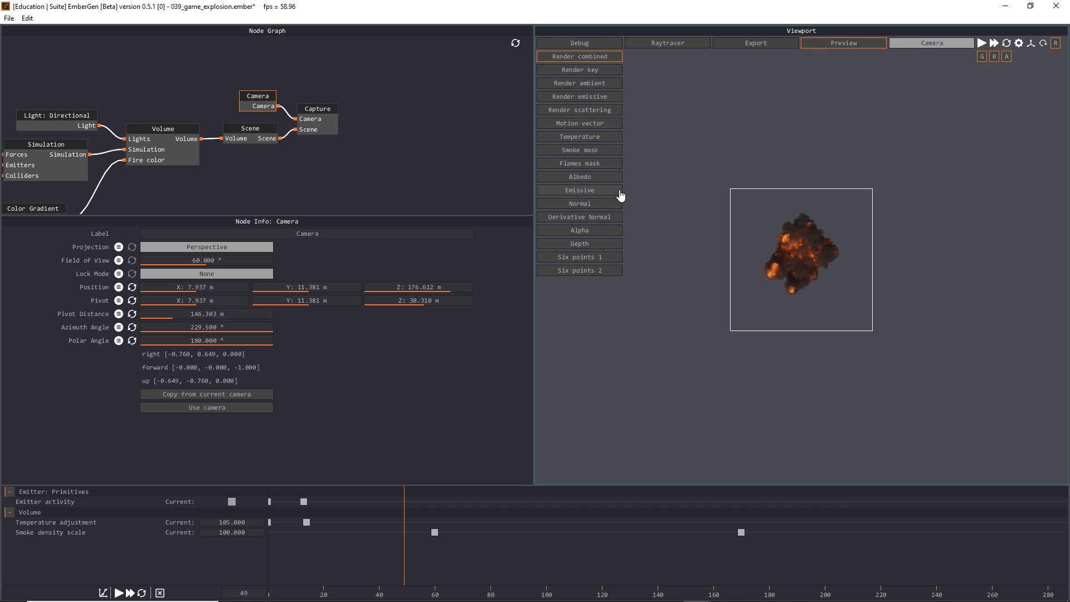
# Step: Step through Render emissive, Emissive, Render key, Render ambient and scattering, ending on Render combined
pyautogui.click(580, 97)
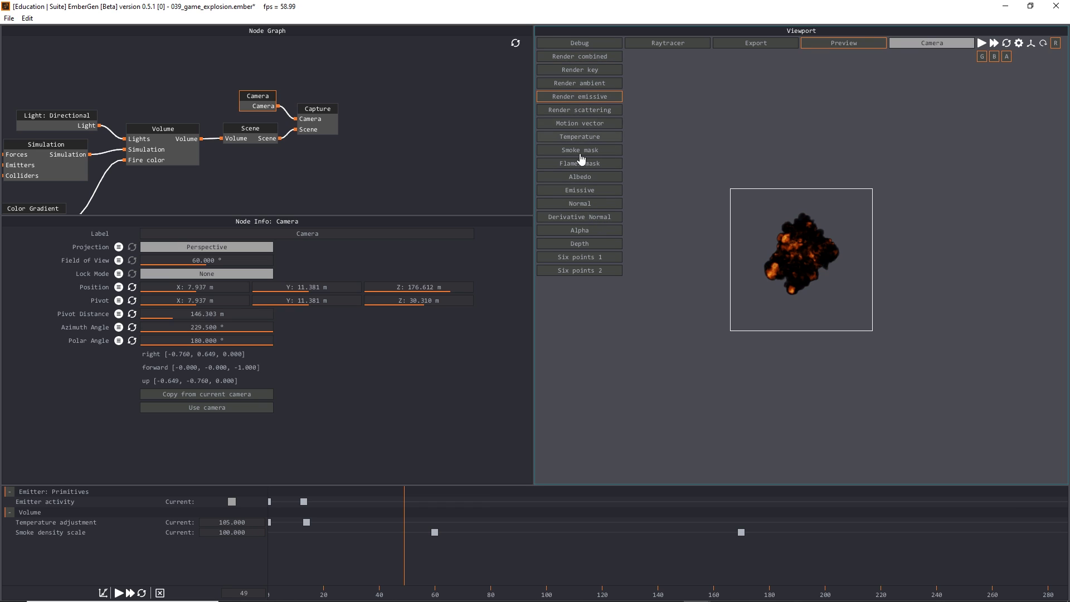
pyautogui.click(584, 191)
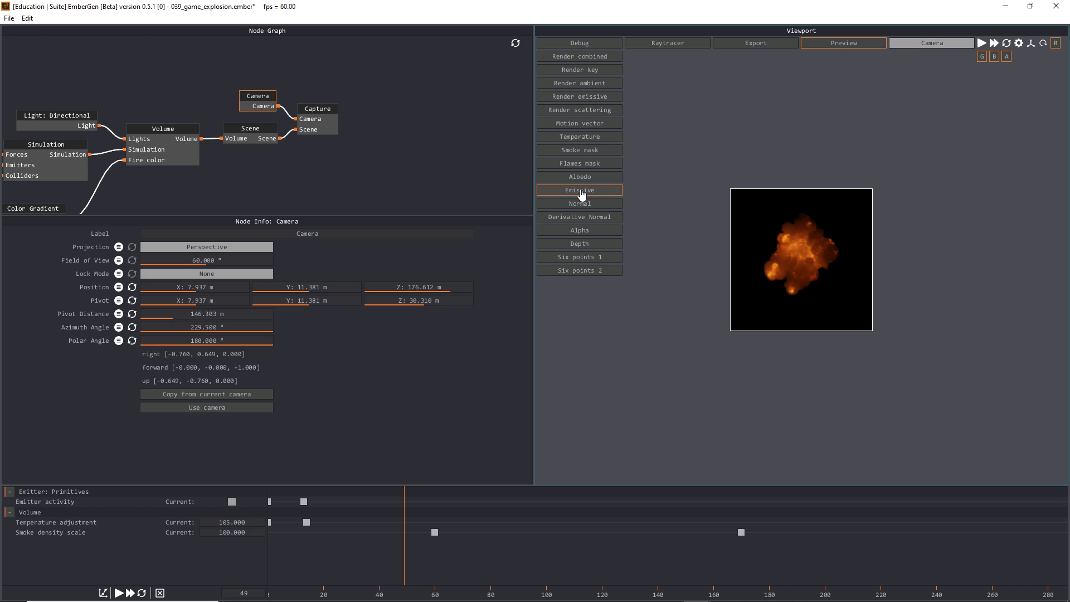
pyautogui.click(592, 71)
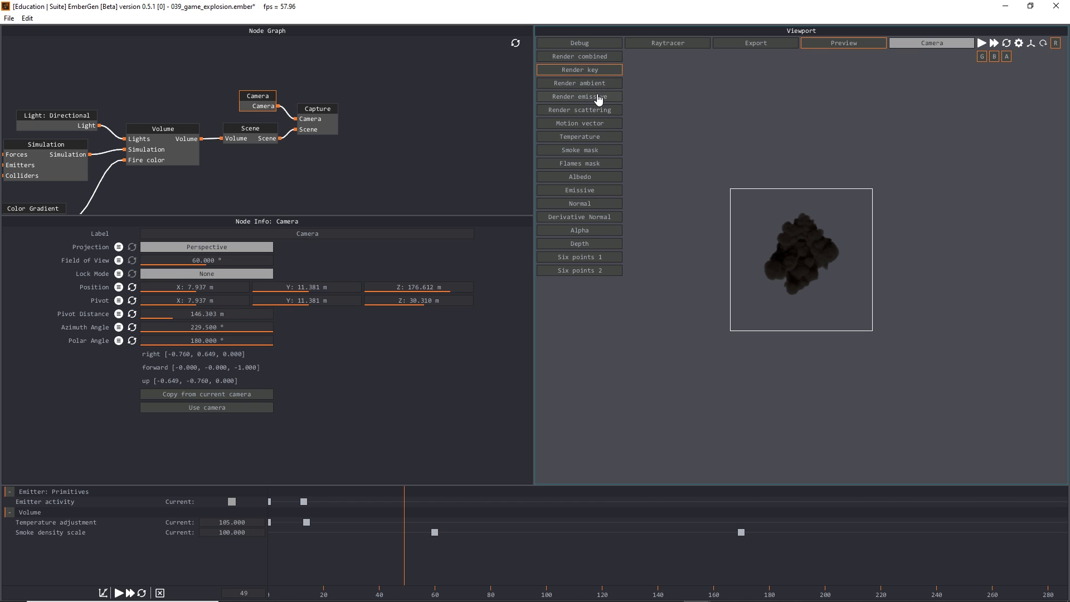
pyautogui.click(602, 88)
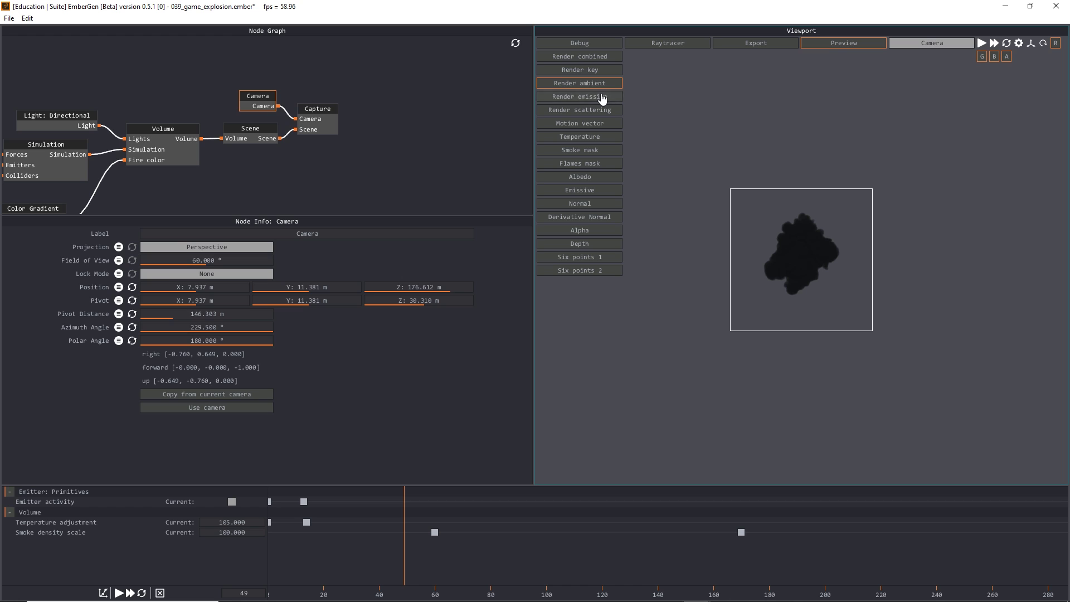
pyautogui.click(601, 97)
pyautogui.click(598, 110)
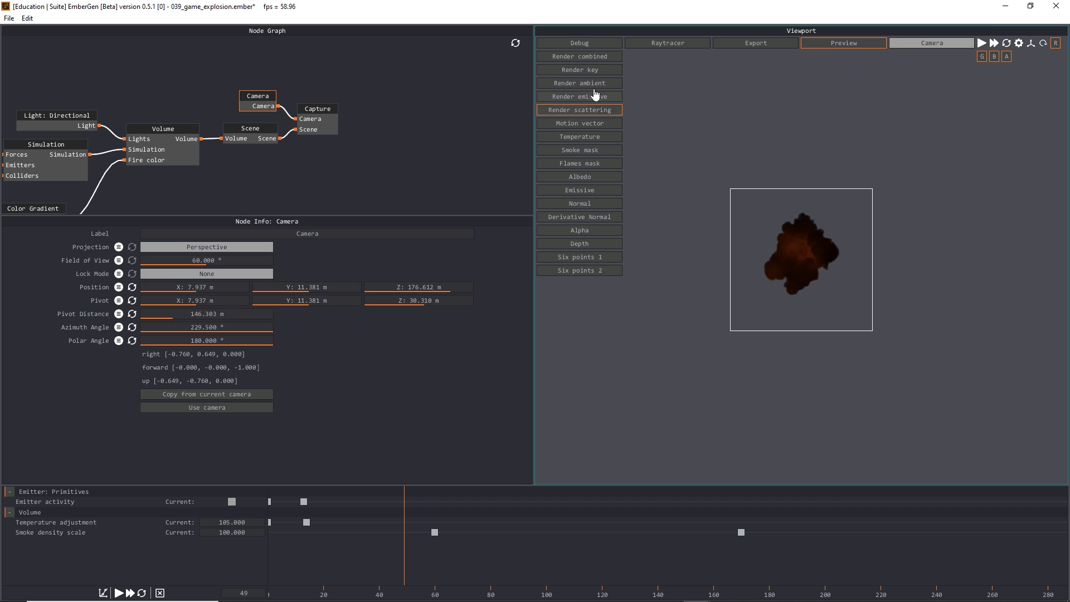
pyautogui.click(592, 58)
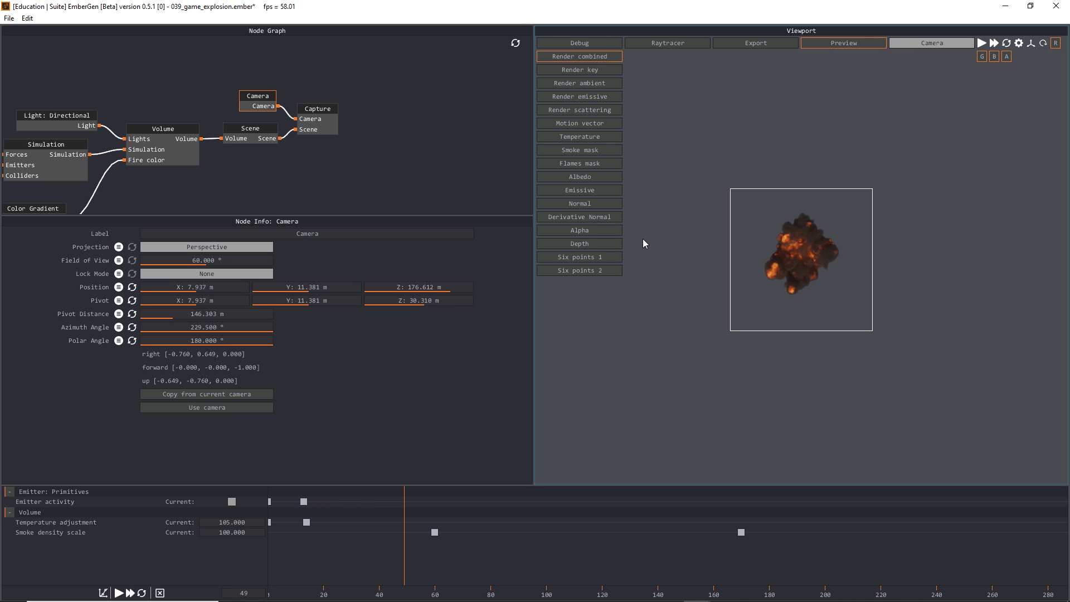
# Step: Deselect the Camera node and set the project's Preview Sprite Size to 514 by 568
pyautogui.click(358, 117)
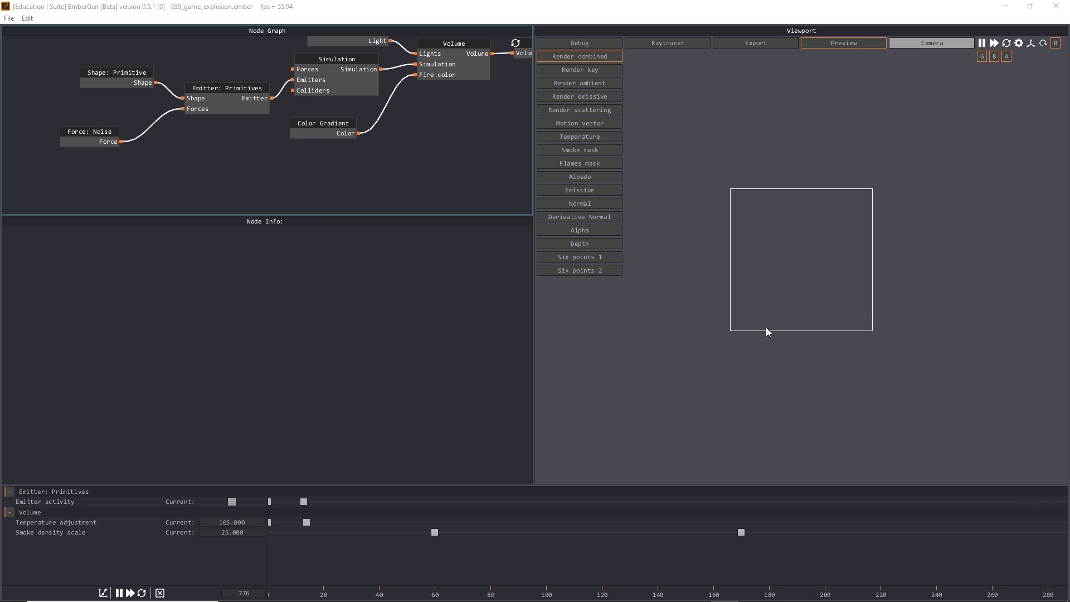
pyautogui.click(1018, 45)
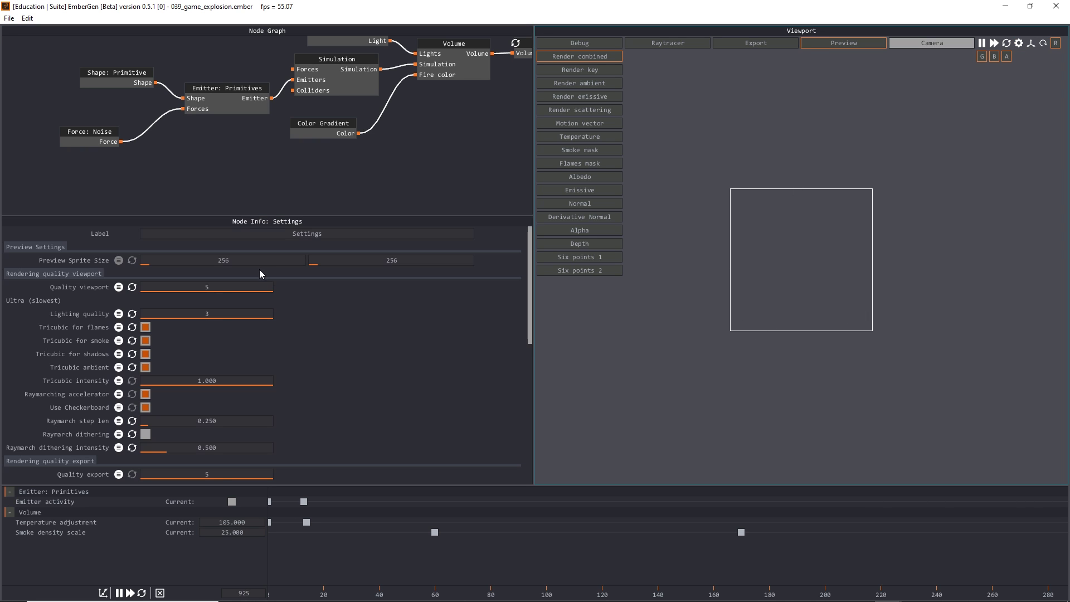
pyautogui.moveTo(259, 261)
pyautogui.mouseDown()
pyautogui.moveTo(206, 260)
pyautogui.moveTo(251, 262)
pyautogui.mouseUp()
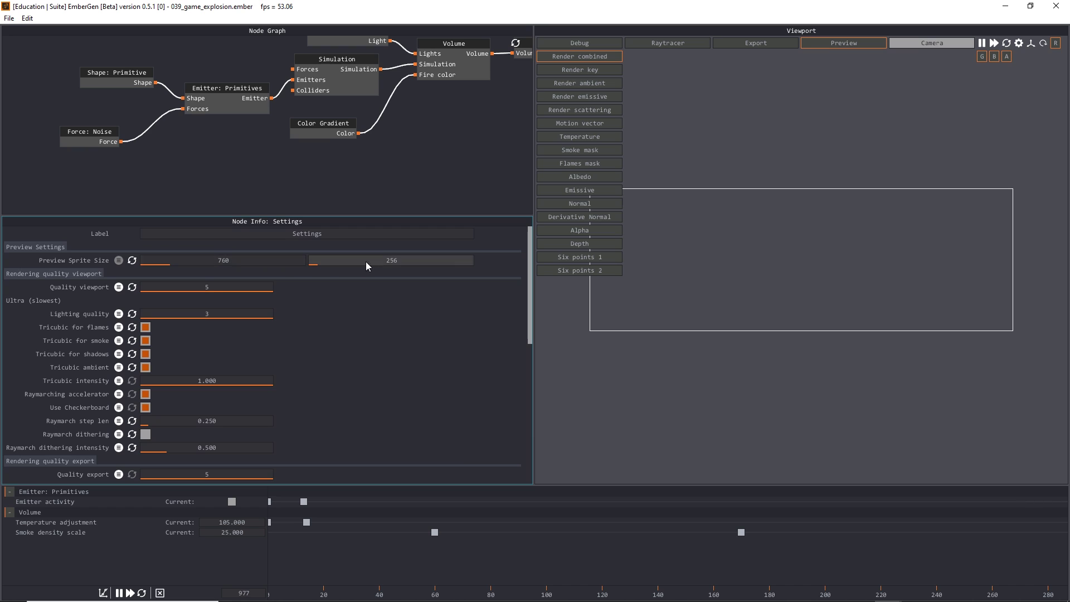
pyautogui.moveTo(365, 262)
pyautogui.mouseDown()
pyautogui.moveTo(401, 262)
pyautogui.moveTo(377, 267)
pyautogui.mouseUp()
pyautogui.moveTo(266, 260)
pyautogui.mouseDown()
pyautogui.moveTo(275, 261)
pyautogui.moveTo(259, 258)
pyautogui.mouseUp()
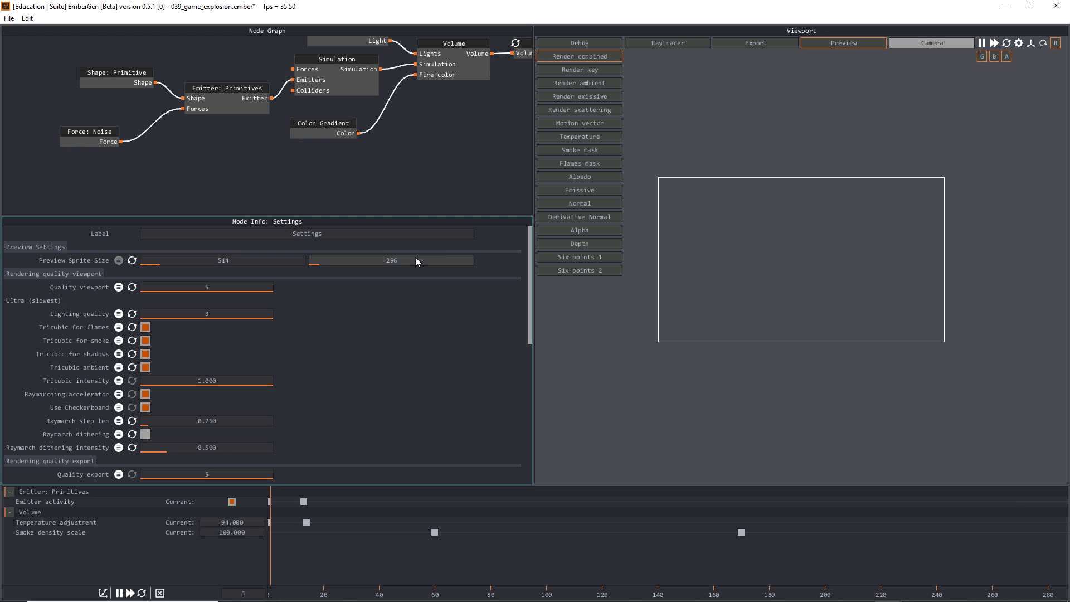
pyautogui.moveTo(416, 261)
pyautogui.mouseDown()
pyautogui.moveTo(450, 259)
pyautogui.moveTo(406, 259)
pyautogui.moveTo(445, 260)
pyautogui.moveTo(419, 262)
pyautogui.mouseUp()
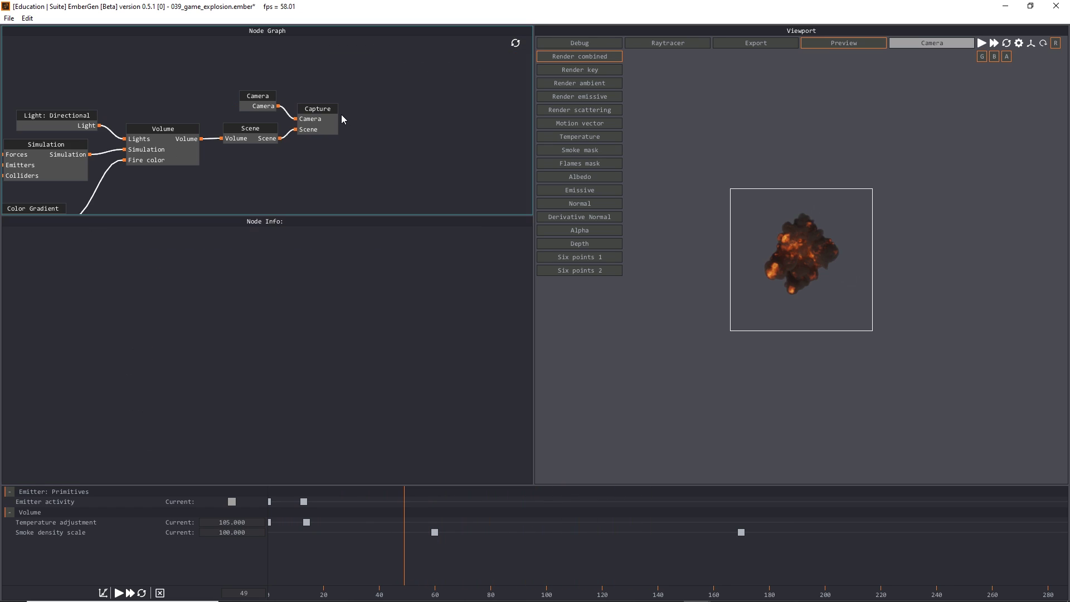
# Step: Add Render Combined as a capture type on the Capture node
pyautogui.click(330, 117)
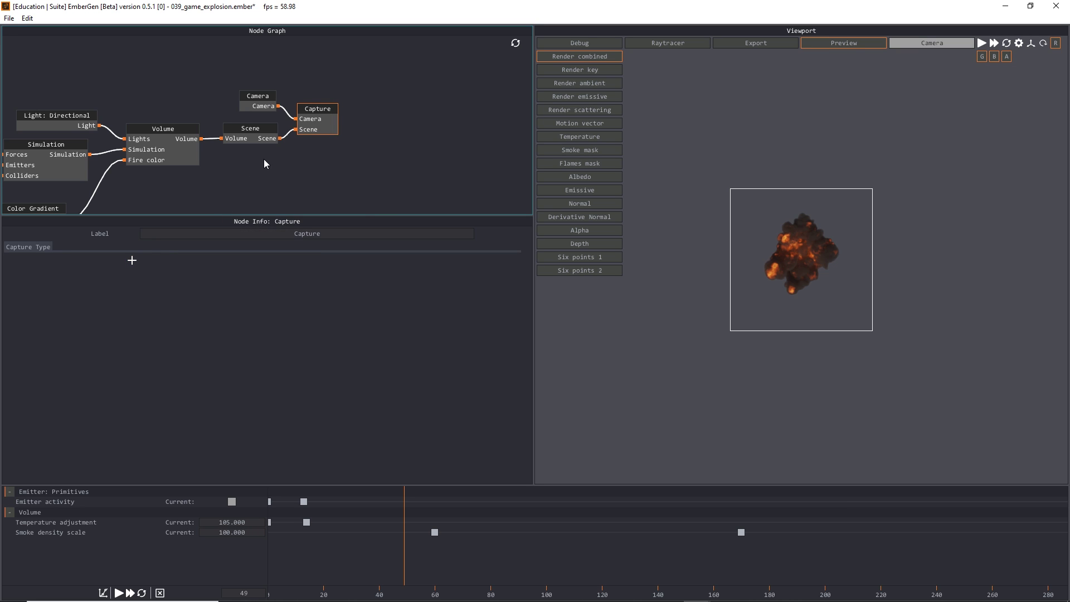
pyautogui.click(131, 260)
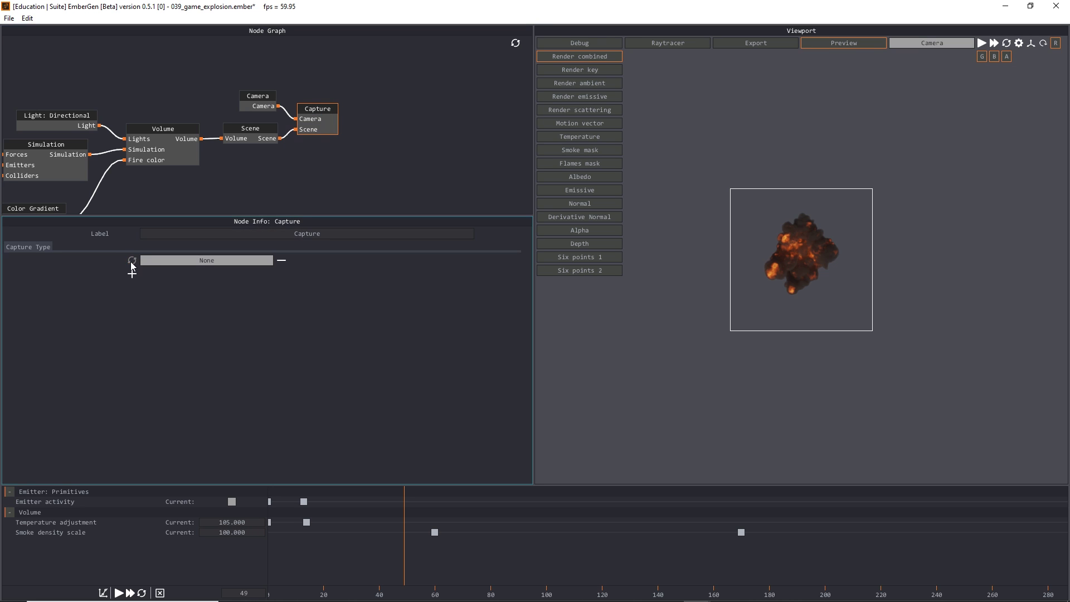
pyautogui.click(196, 260)
pyautogui.click(215, 281)
# Step: Create an Export Image node from the R output, wiring G, B and A to matching inputs
pyautogui.moveTo(451, 139); pyautogui.dragTo(427, 136, button='middle')
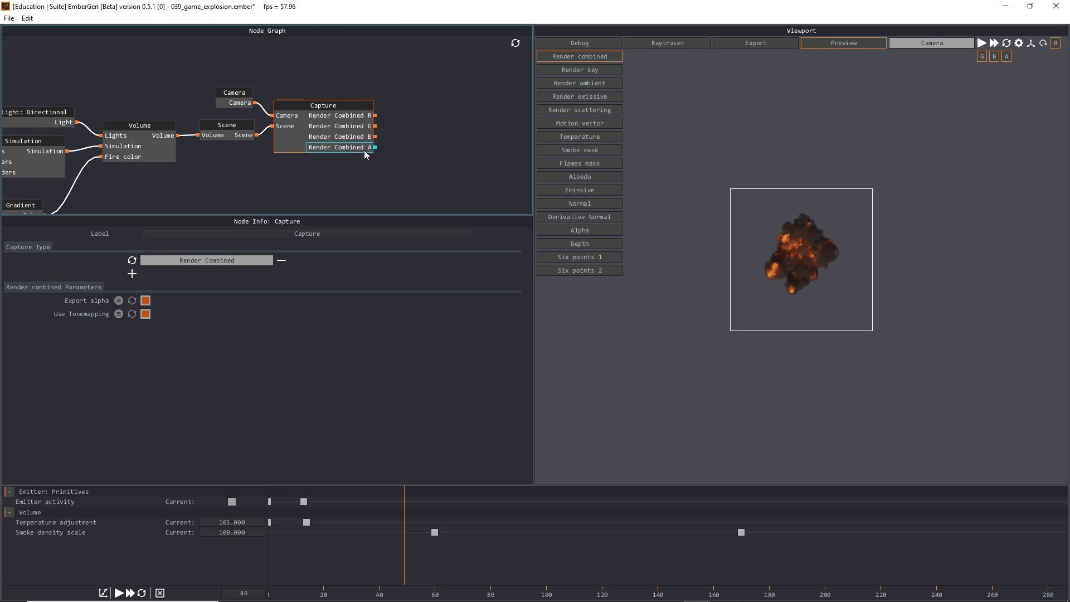
pyautogui.moveTo(379, 118); pyautogui.dragTo(338, 122, button='middle')
pyautogui.moveTo(332, 119); pyautogui.dragTo(383, 116)
pyautogui.click(426, 119)
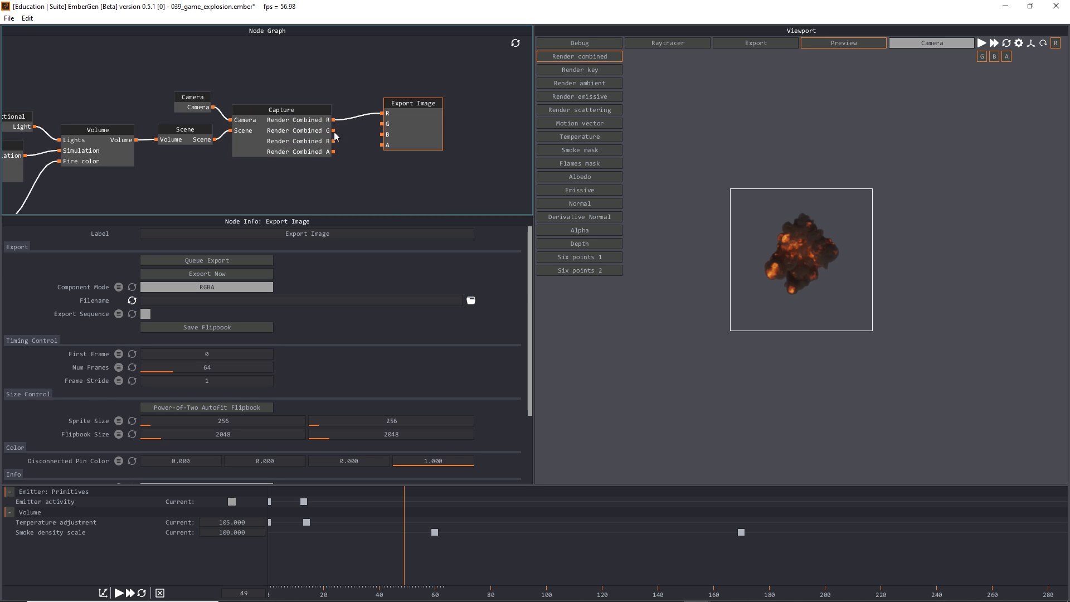
pyautogui.moveTo(333, 141); pyautogui.dragTo(386, 137)
pyautogui.moveTo(333, 152); pyautogui.dragTo(388, 146)
pyautogui.click(360, 132)
pyautogui.press('Delete')
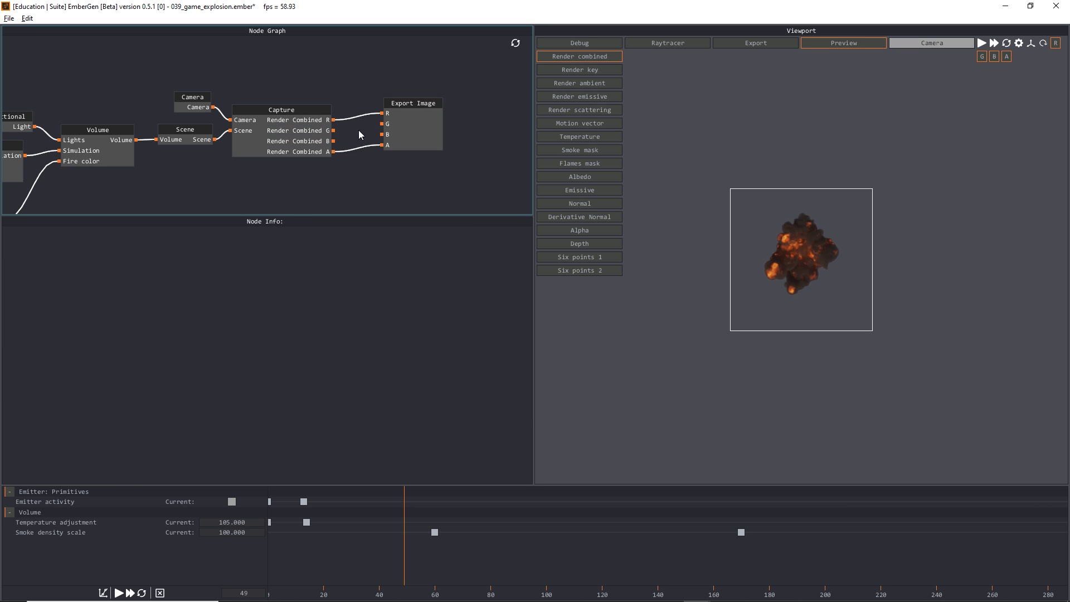
pyautogui.moveTo(334, 131); pyautogui.dragTo(399, 137)
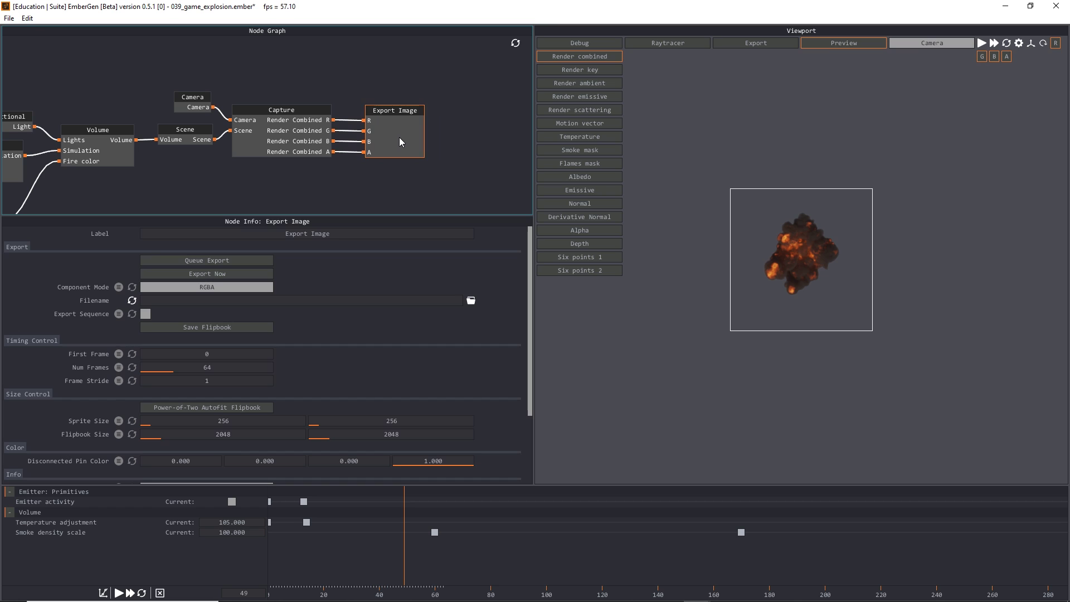
# Step: Add capture-type slots on the Capture node and set them to Emissive and Motion Vector
pyautogui.click(242, 140)
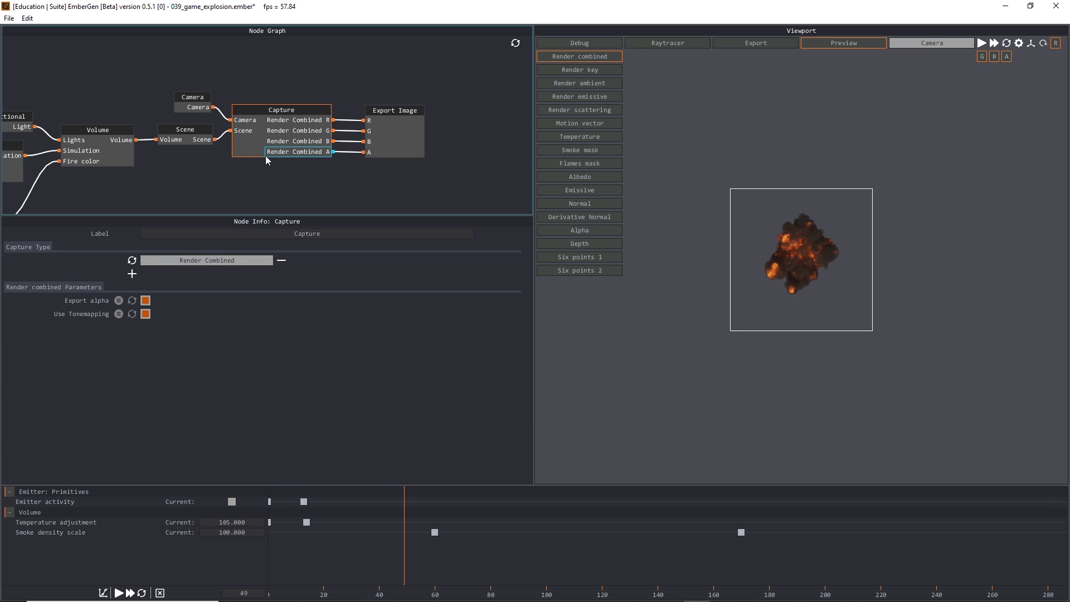
pyautogui.click(132, 274)
pyautogui.click(132, 287)
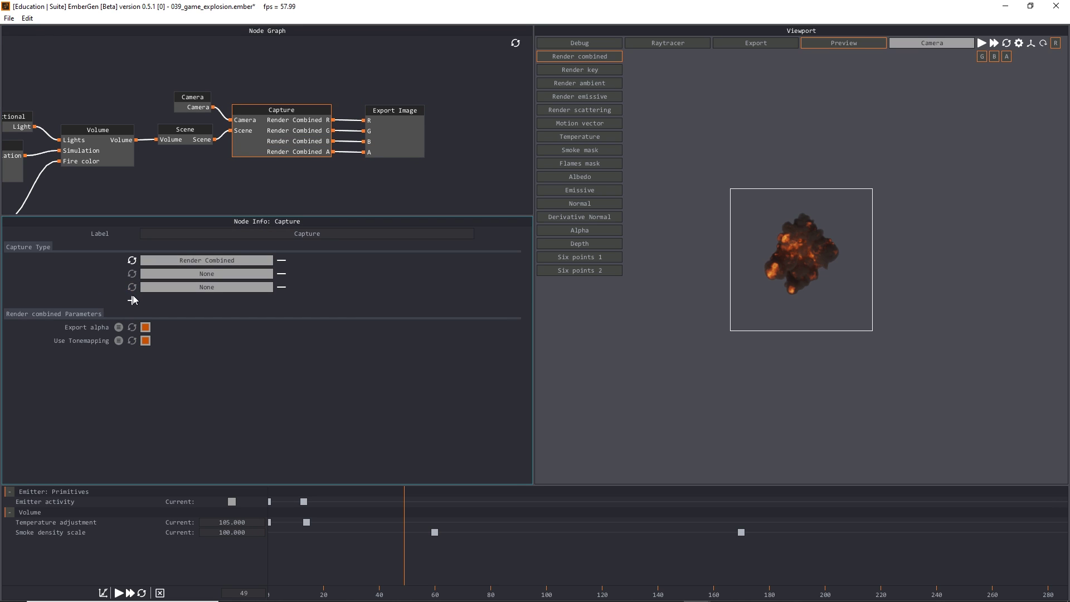
pyautogui.click(133, 300)
pyautogui.click(222, 274)
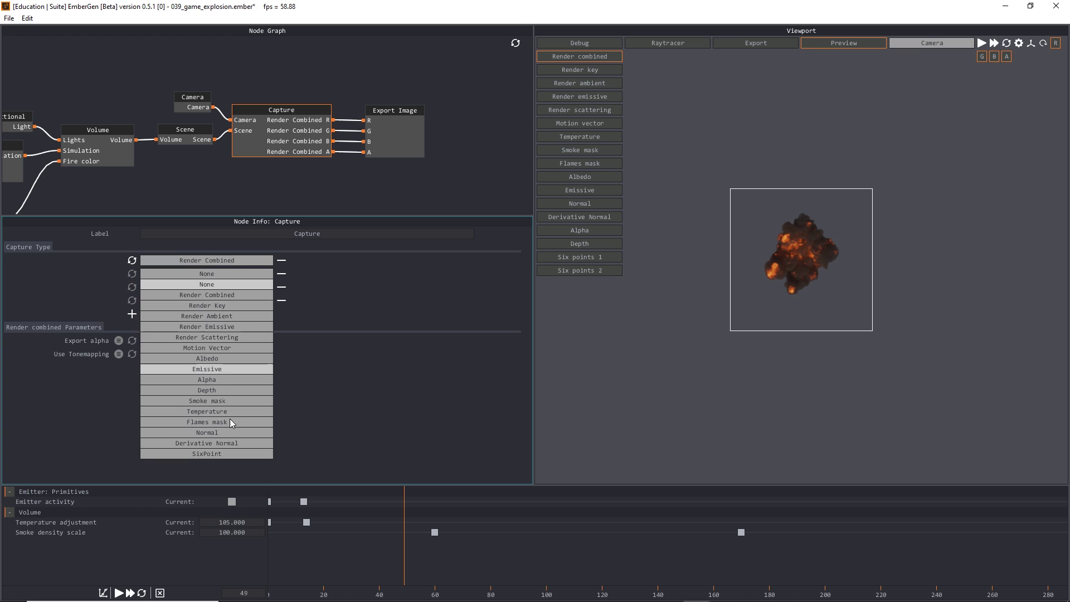
pyautogui.click(227, 369)
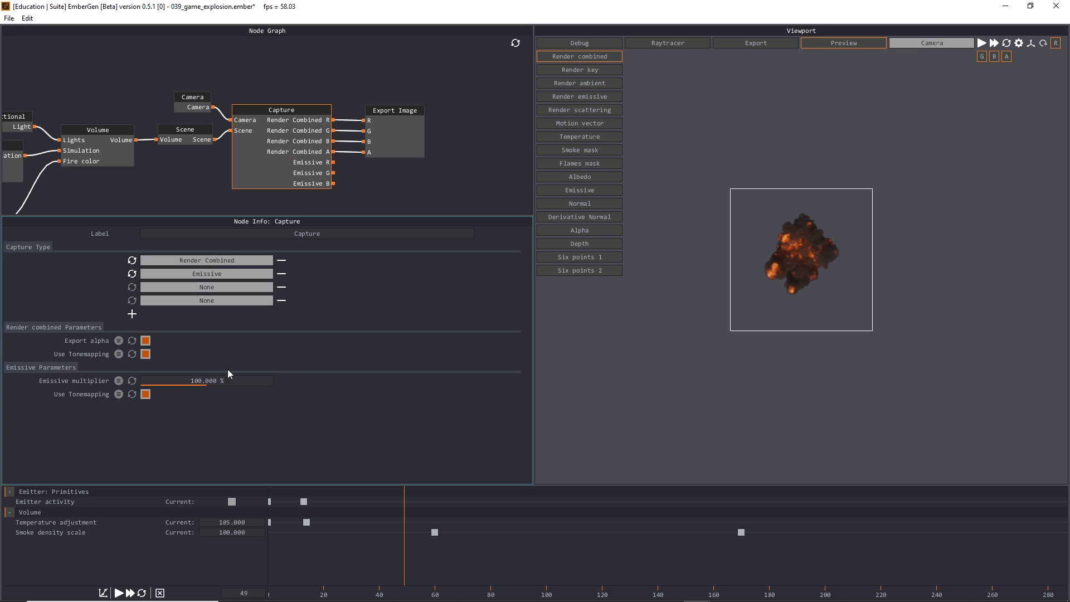
pyautogui.click(223, 287)
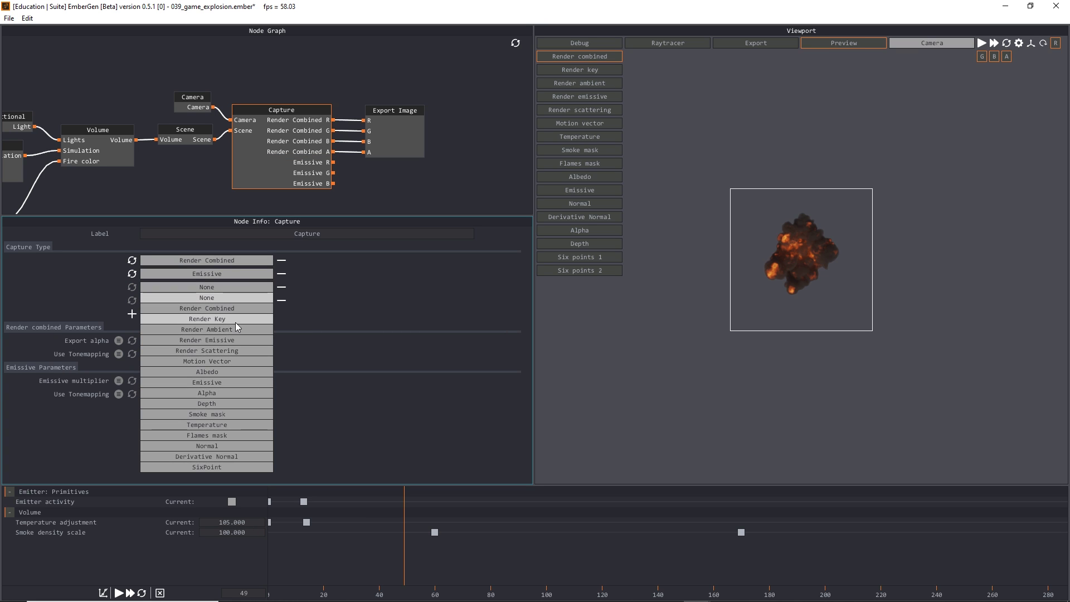
pyautogui.click(227, 359)
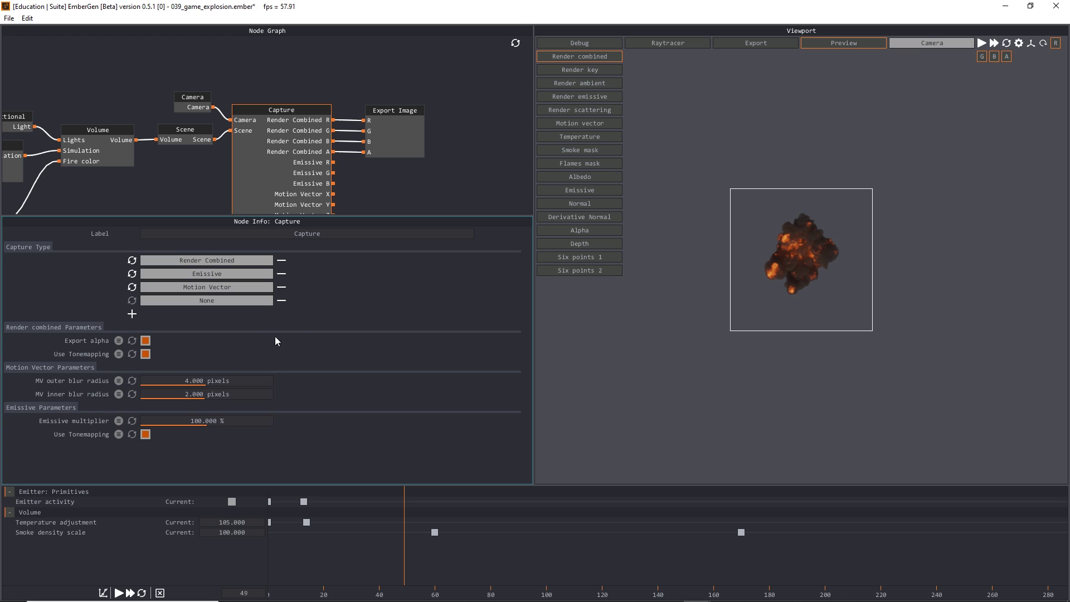
# Step: Set the fourth capture type to SixPoint and bring the Capture node's new outputs into view
pyautogui.scroll(-3, 284, 164)
pyautogui.scroll(3, 315, 173)
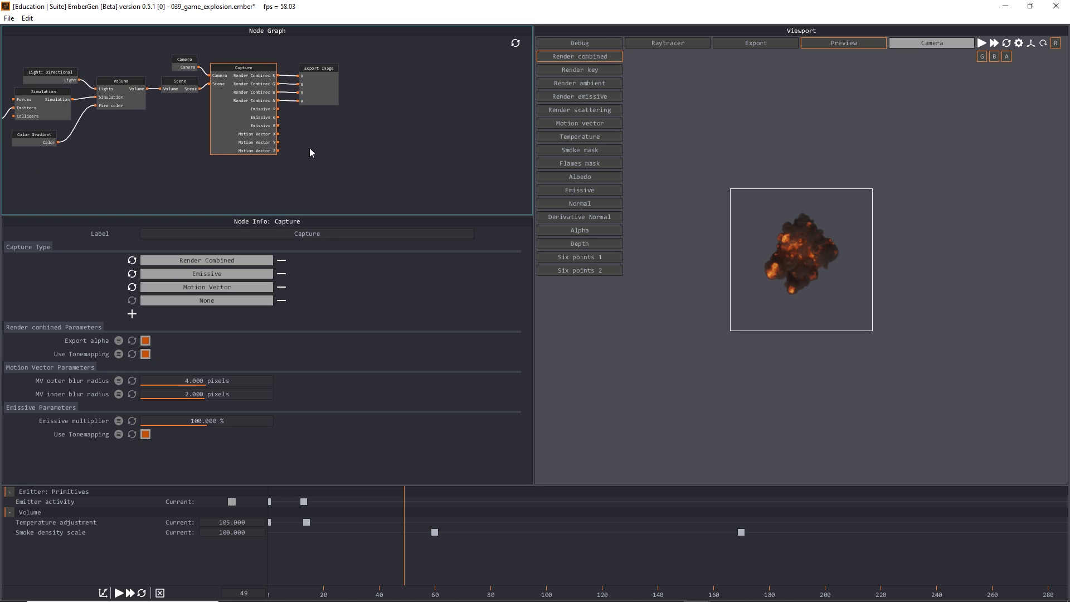
pyautogui.click(196, 301)
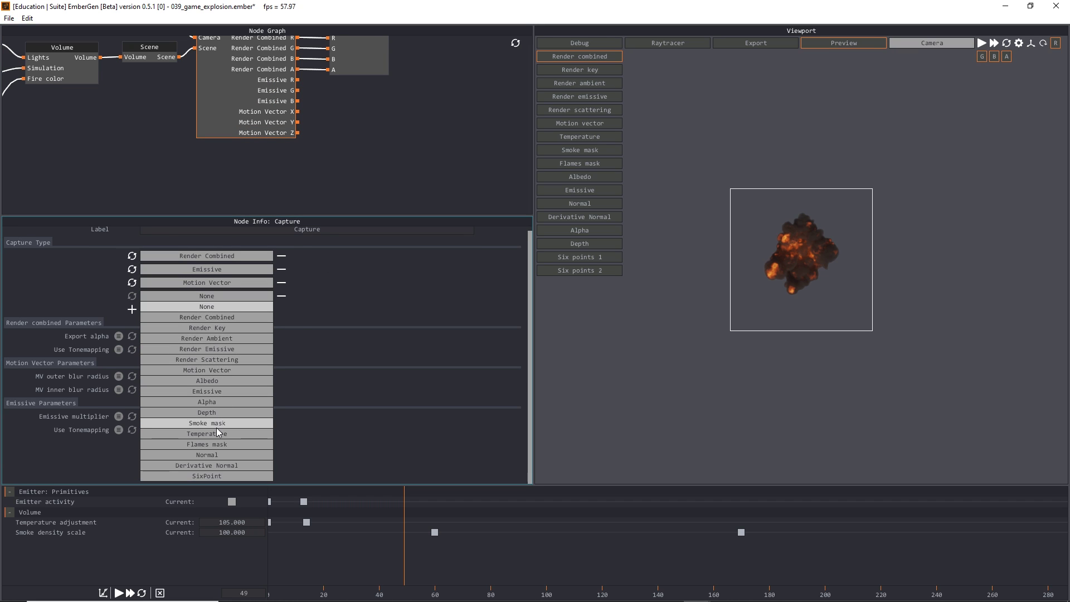
pyautogui.click(216, 472)
pyautogui.scroll(-3, 362, 155)
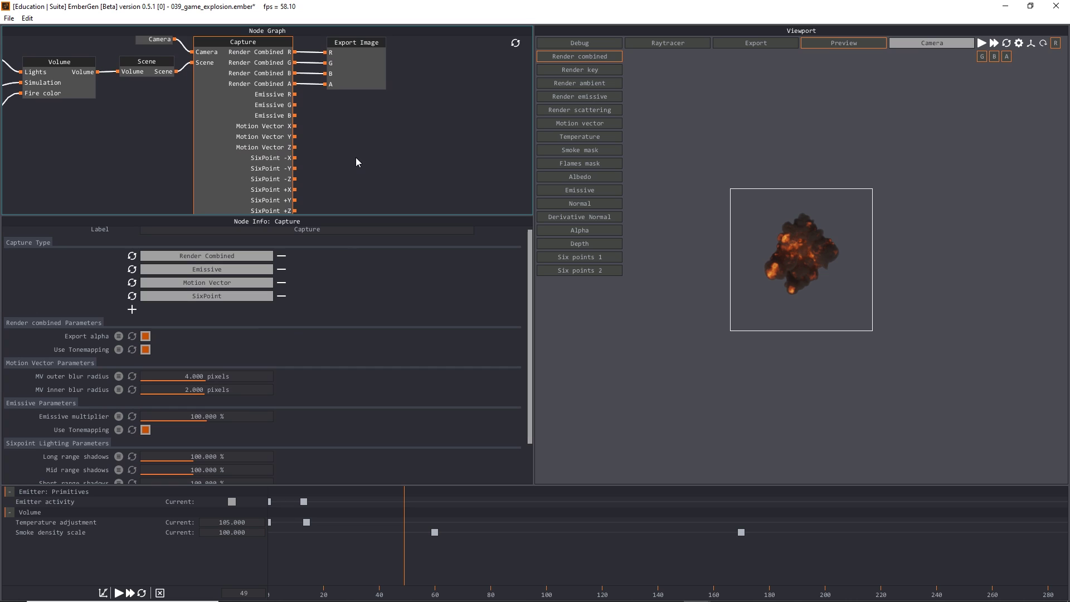
pyautogui.scroll(3, 355, 157)
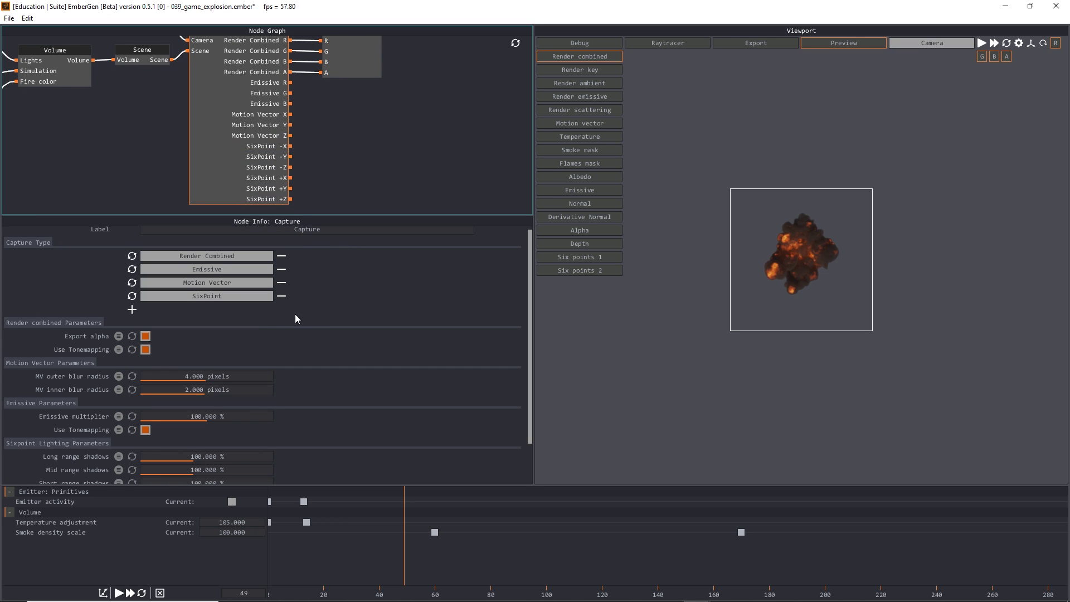
pyautogui.scroll(-2, 366, 149)
pyautogui.scroll(3, 298, 131)
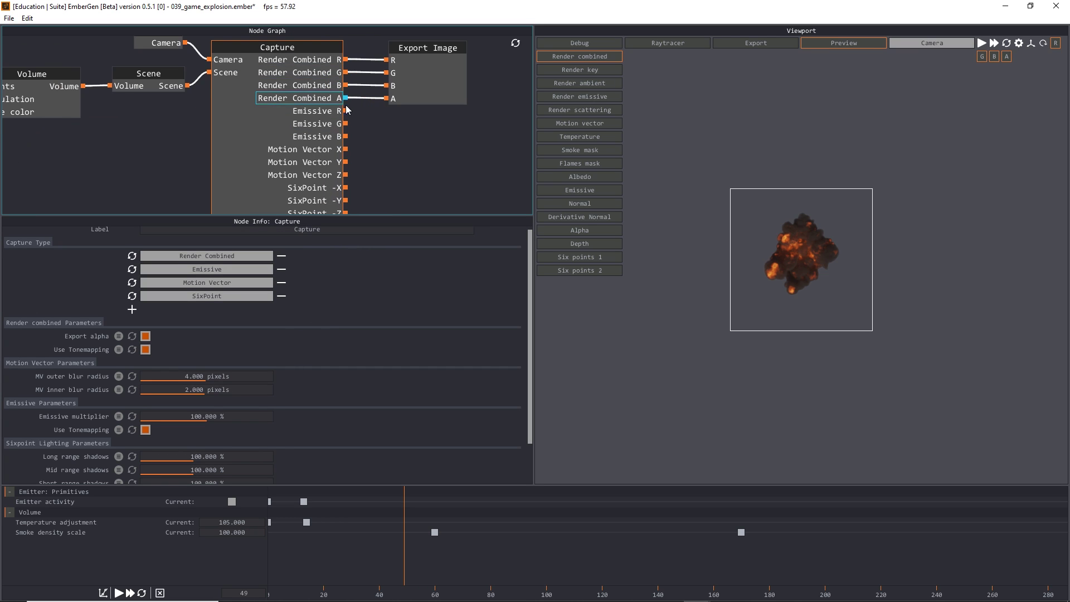
pyautogui.scroll(-1, 296, 48)
pyautogui.moveTo(411, 159); pyautogui.dragTo(397, 103, button='middle')
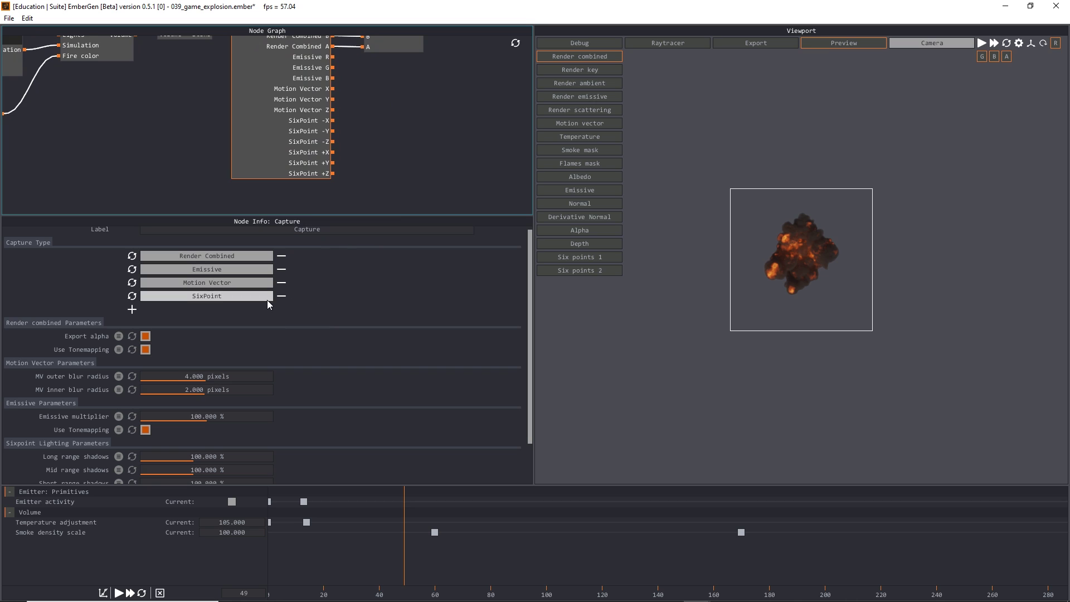
# Step: Preview the Emissive pass and set the Emissive multiplier to 500
pyautogui.scroll(-1, 295, 375)
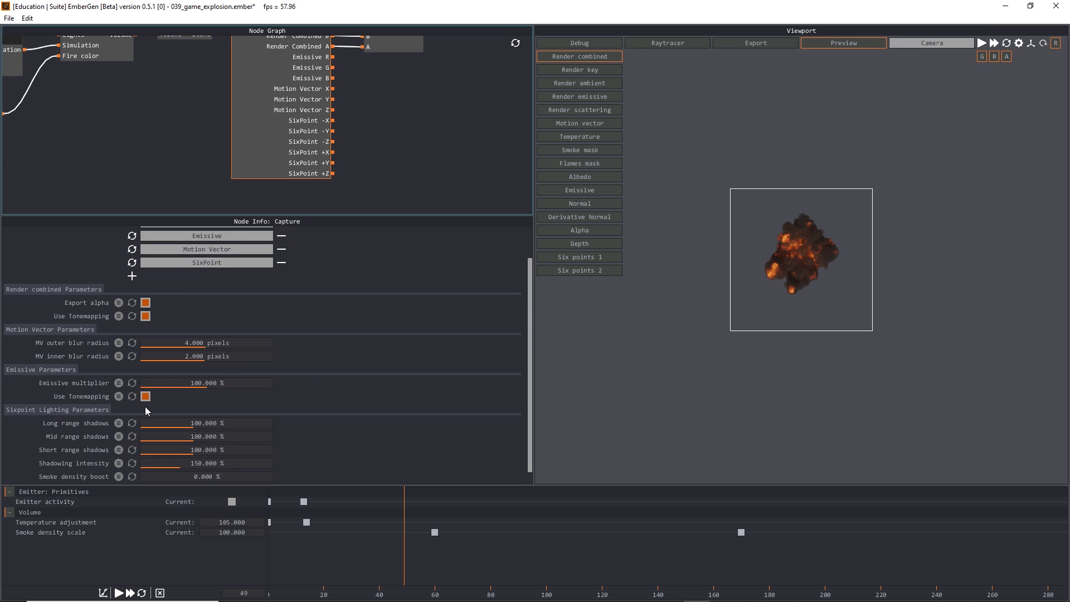
pyautogui.scroll(-1, 199, 358)
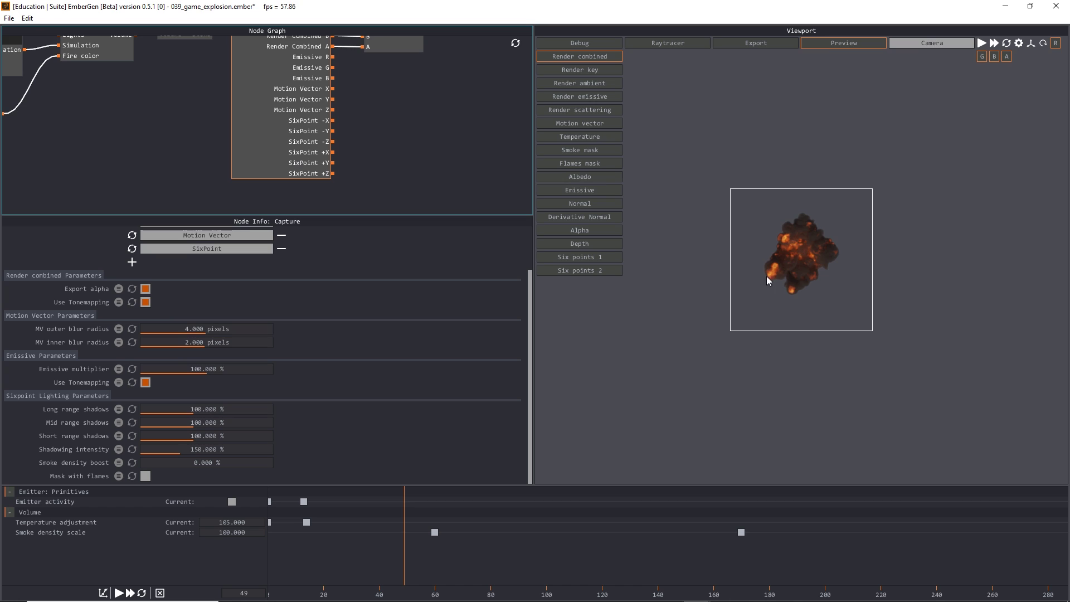
pyautogui.moveTo(215, 370); pyautogui.dragTo(346, 369)
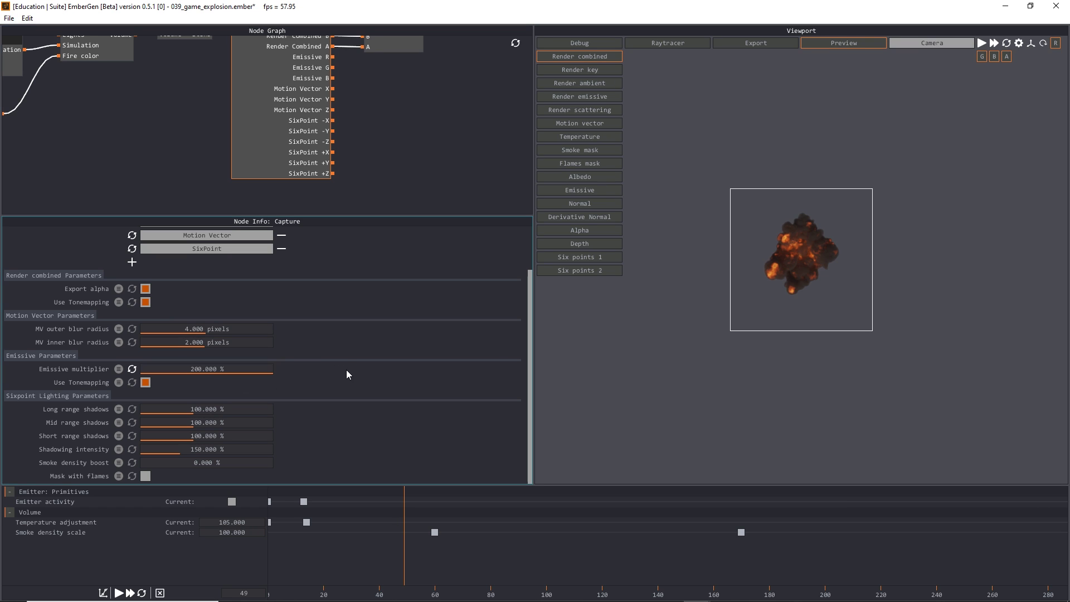
pyautogui.click(583, 195)
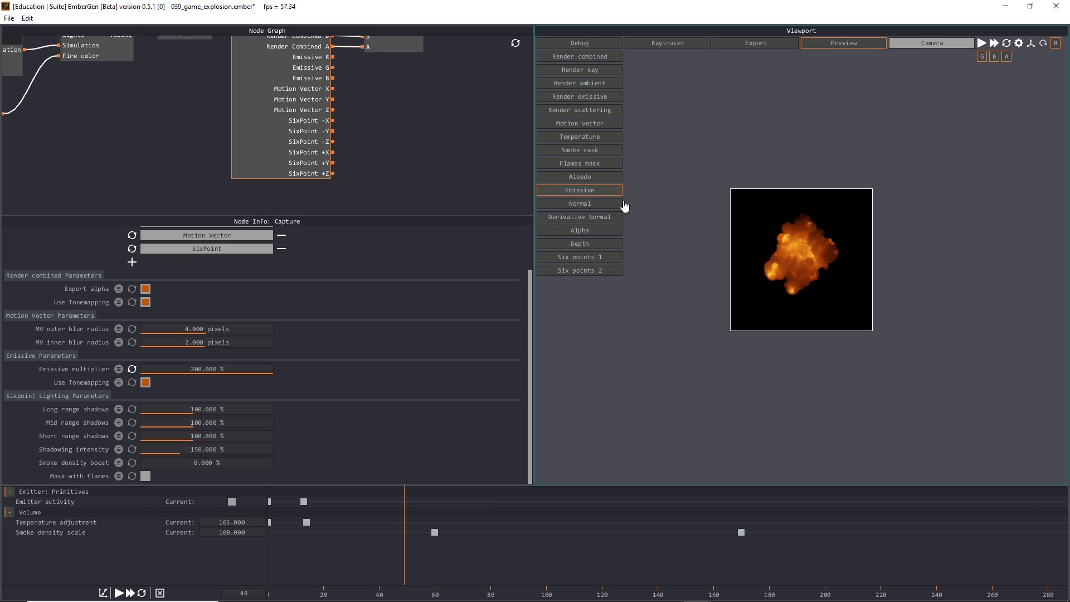
pyautogui.moveTo(257, 368); pyautogui.dragTo(223, 367)
pyautogui.doubleClick(225, 366)
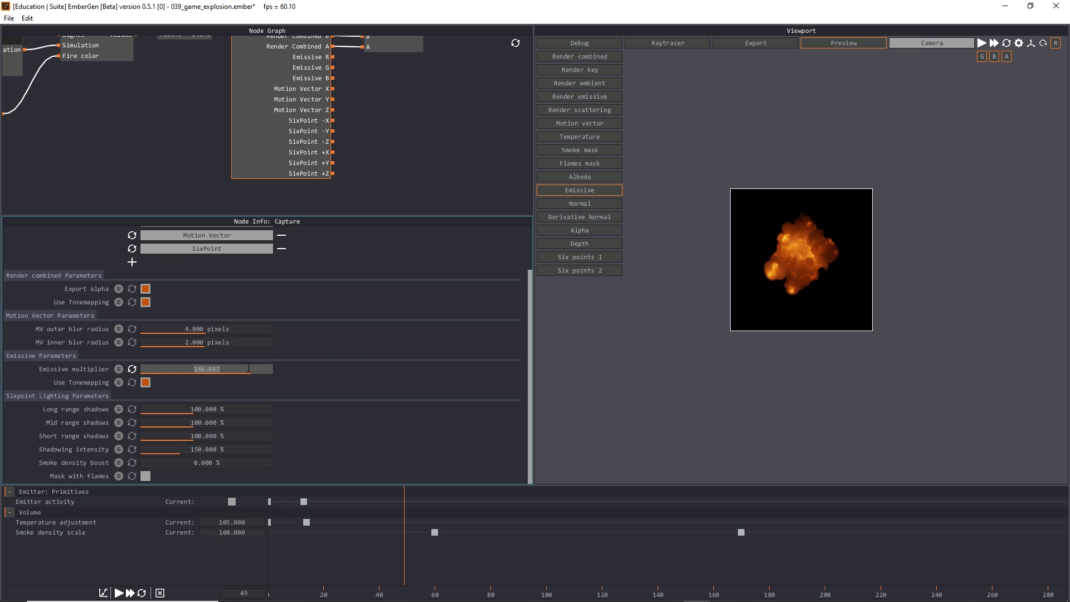
pyautogui.write('500')
pyautogui.press('Return')
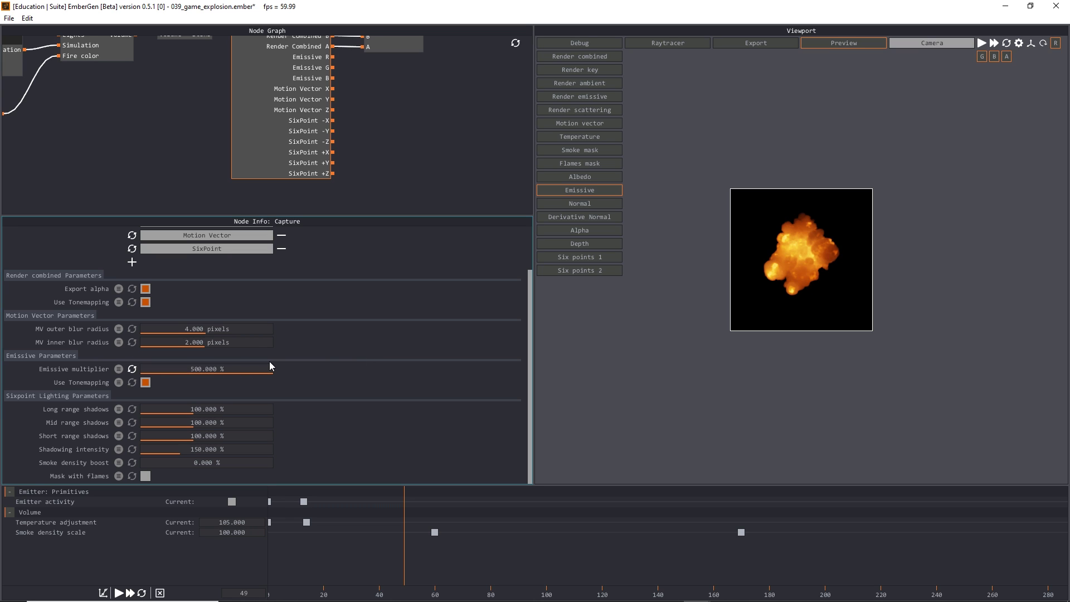
# Step: Try an Emissive multiplier of 1500, compare tonemapping off and on, then restore 500
pyautogui.doubleClick(230, 368)
pyautogui.write('1500')
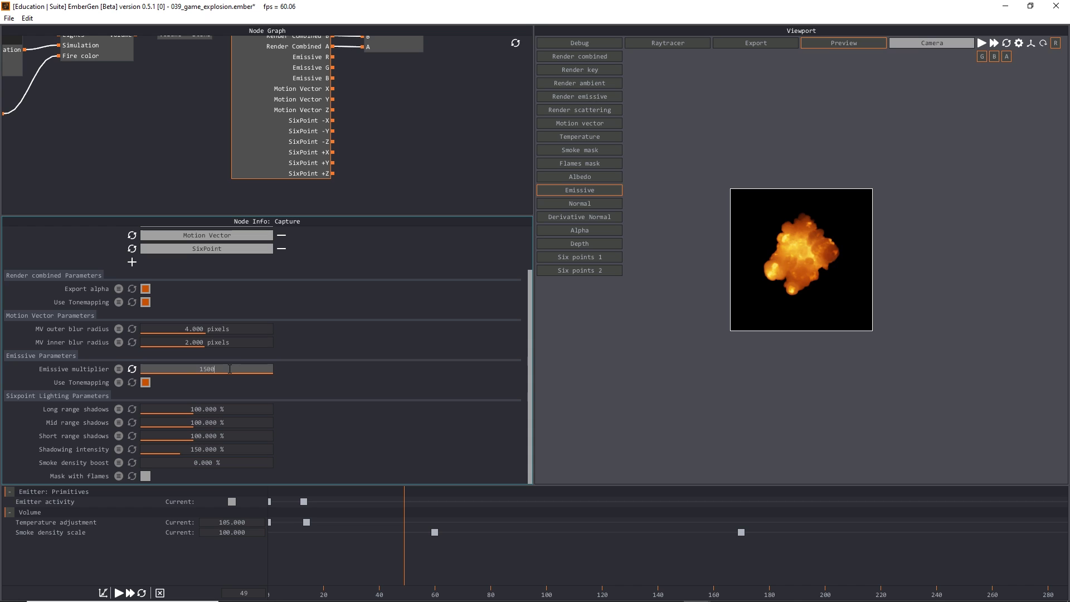
pyautogui.press('Return')
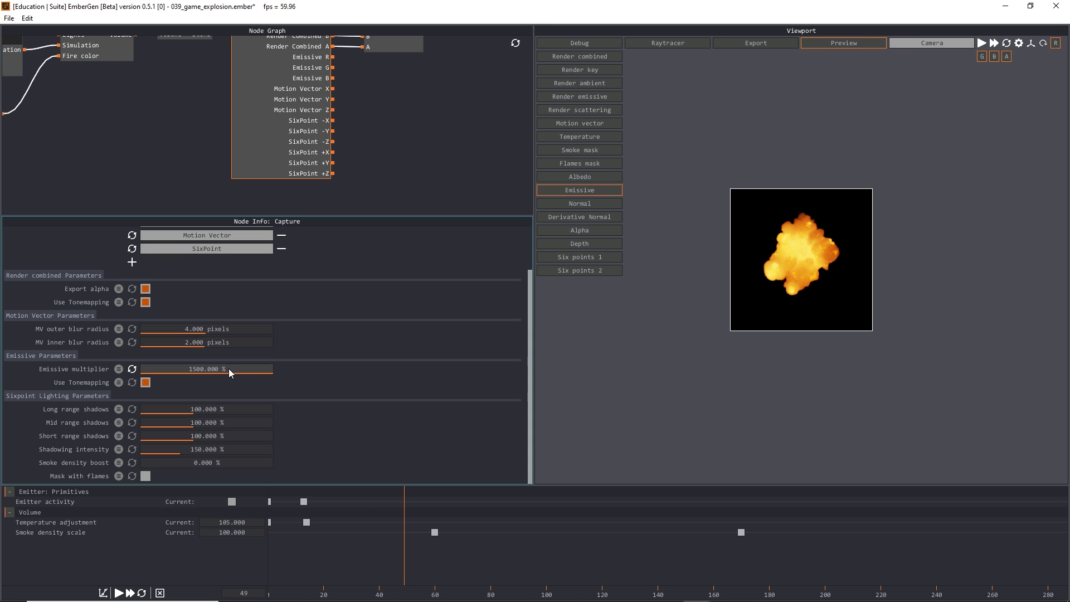
pyautogui.click(145, 382)
pyautogui.click(145, 382)
pyautogui.click(146, 383)
pyautogui.click(145, 382)
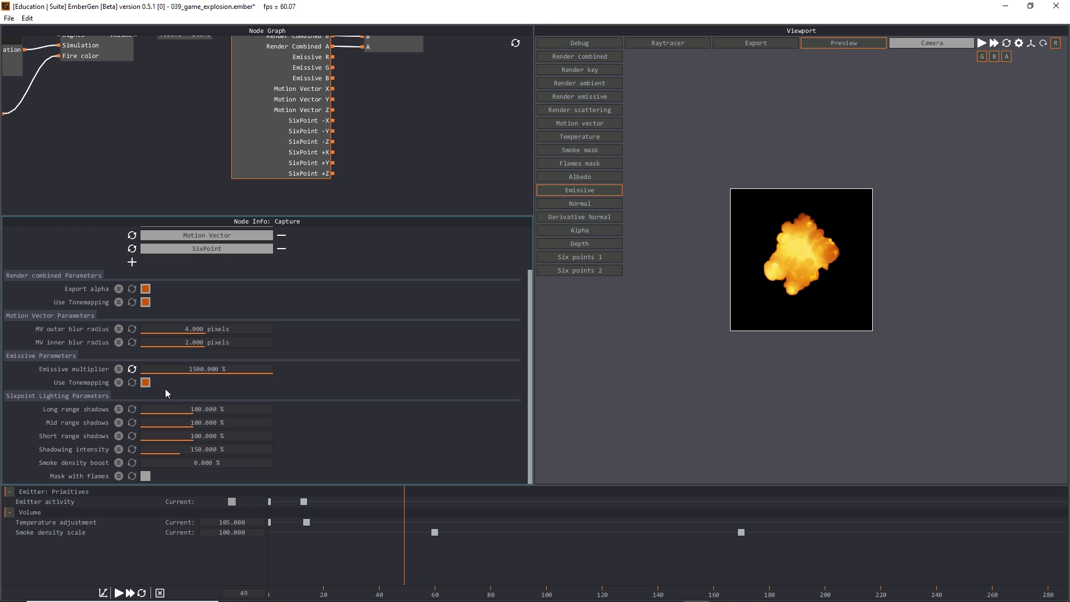
pyautogui.doubleClick(243, 369)
pyautogui.write('500')
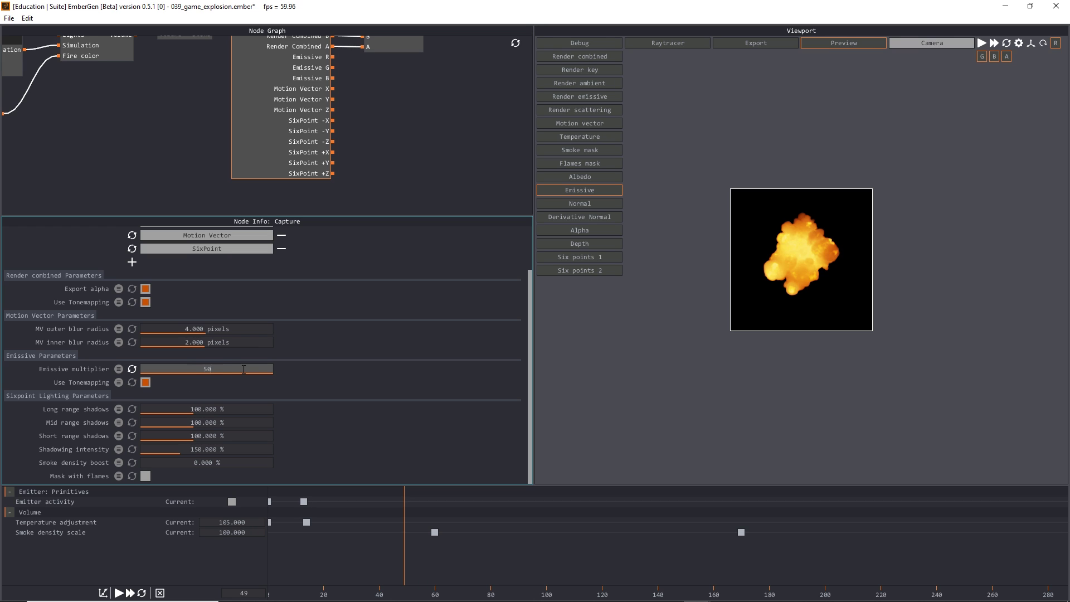
pyautogui.press('Return')
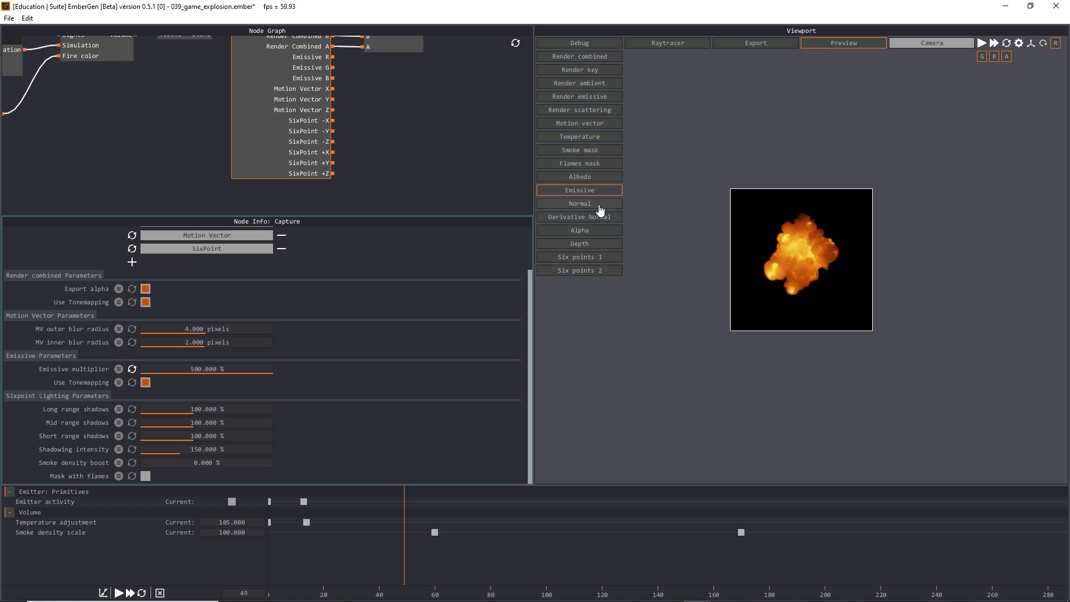
# Step: Preview Motion vector, set MV blur radii to 5.268 outer and 1.904 inner, then Six points 1
pyautogui.click(597, 125)
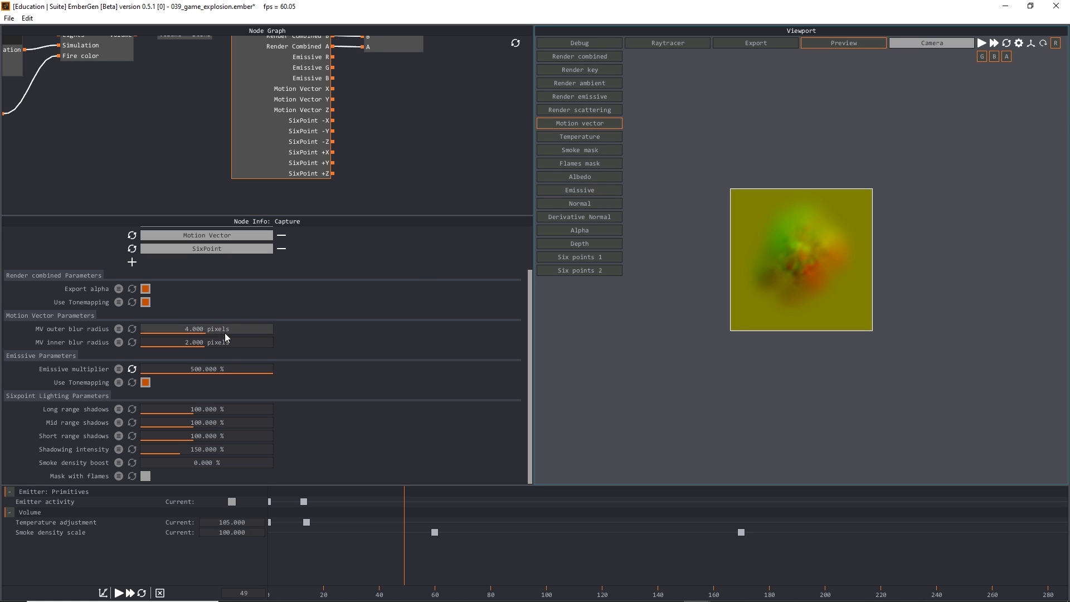
pyautogui.moveTo(226, 342); pyautogui.dragTo(301, 340)
pyautogui.doubleClick(249, 326)
pyautogui.write('8')
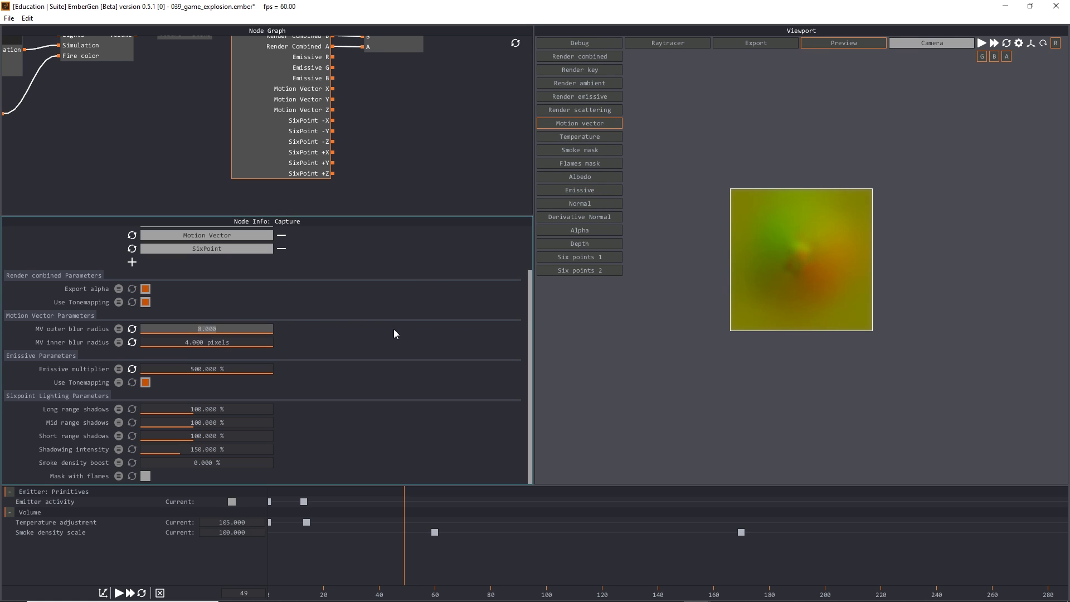
pyautogui.press('Return')
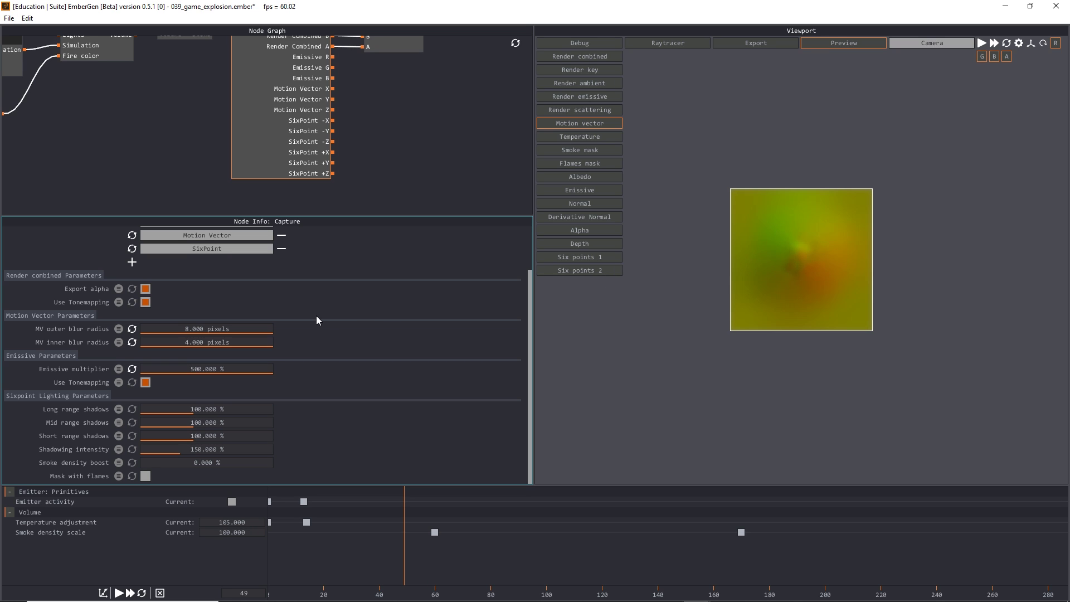
pyautogui.moveTo(249, 340); pyautogui.dragTo(189, 330)
pyautogui.click(207, 329)
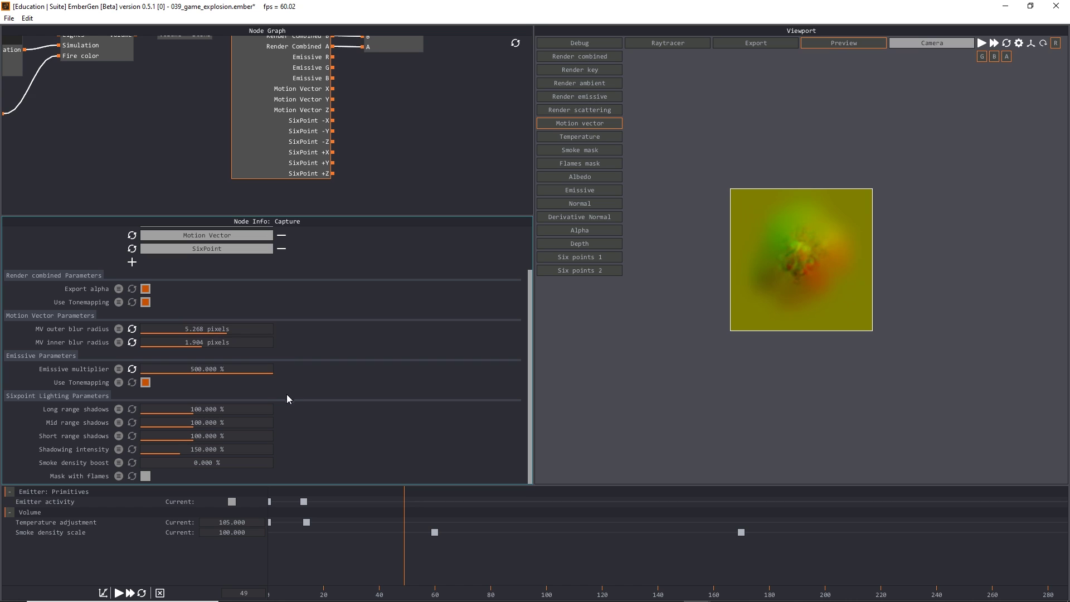
pyautogui.click(580, 258)
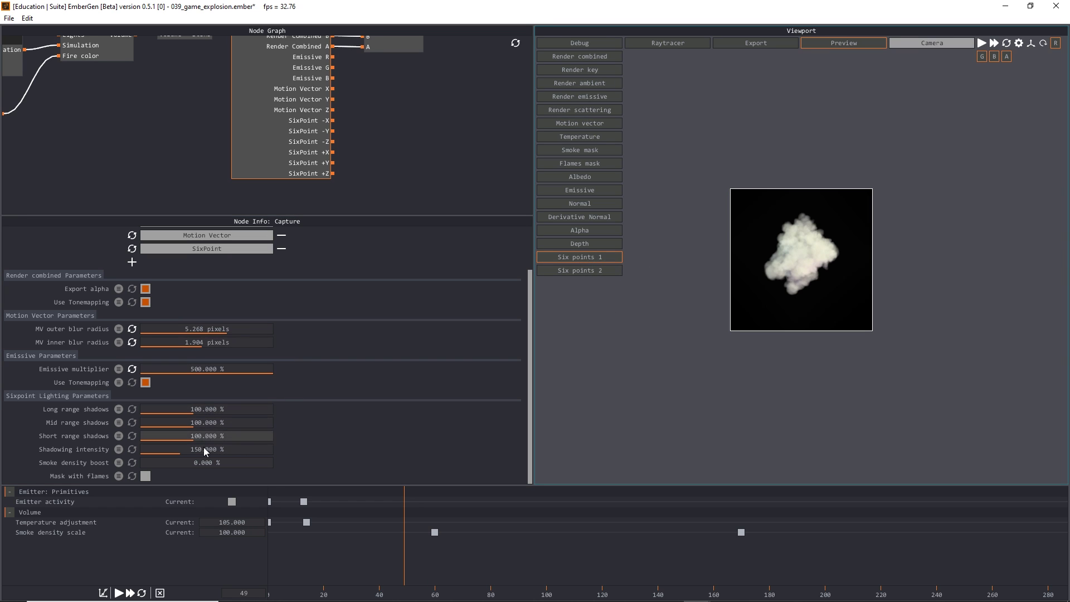
# Step: Raise shadowing intensity to 500% and both the range and long-range shadows to 250%
pyautogui.moveTo(203, 449); pyautogui.dragTo(500, 447)
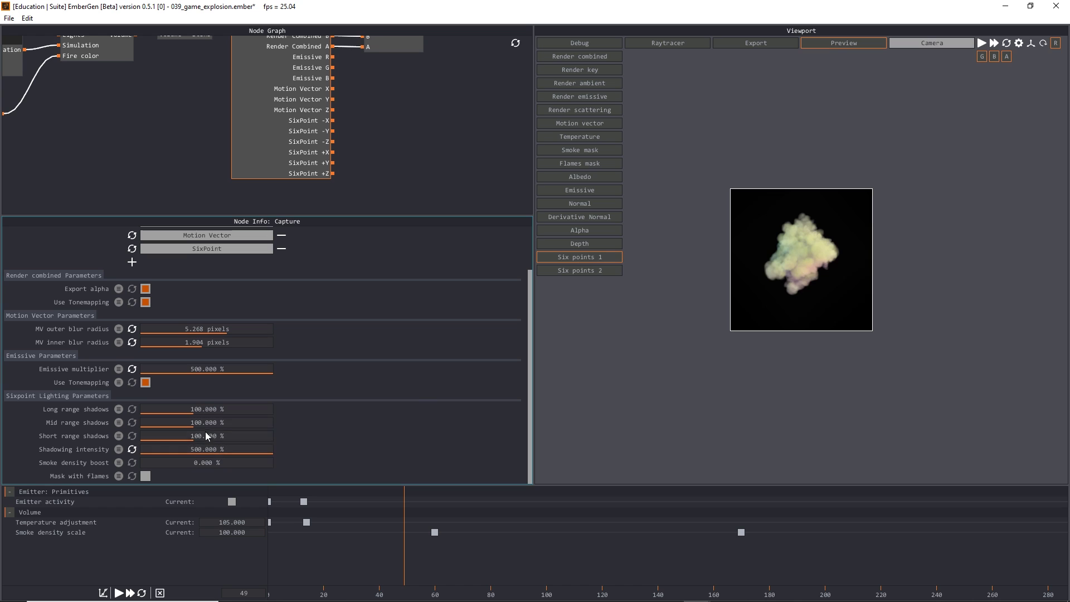
pyautogui.moveTo(205, 436); pyautogui.dragTo(401, 423)
pyautogui.moveTo(235, 408); pyautogui.dragTo(584, 264)
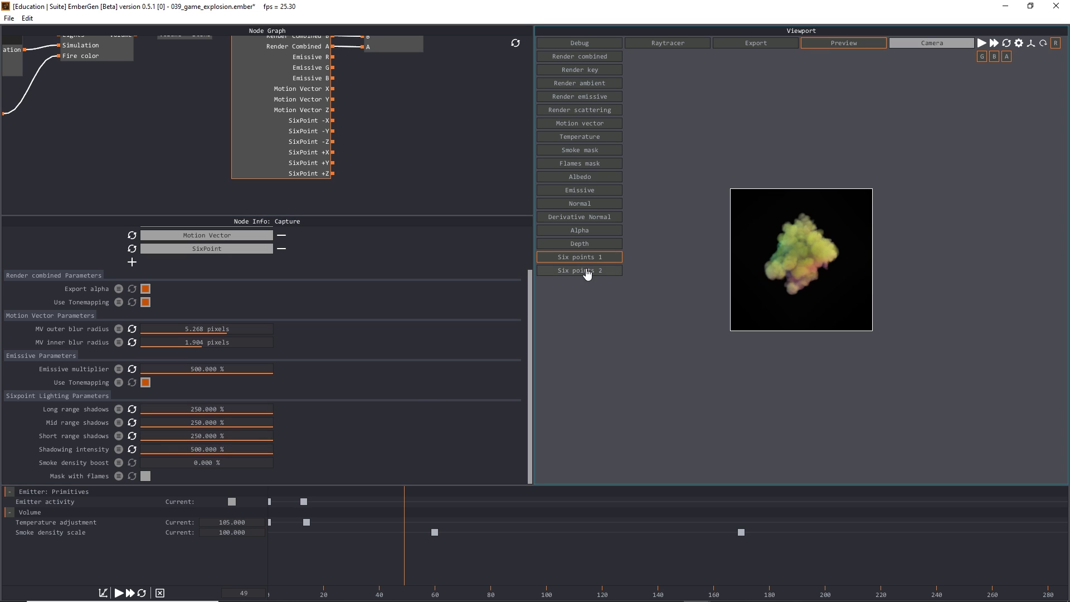
# Step: Compare the Six points 1 and 2 previews and raise smoke density boost to 500
pyautogui.click(586, 271)
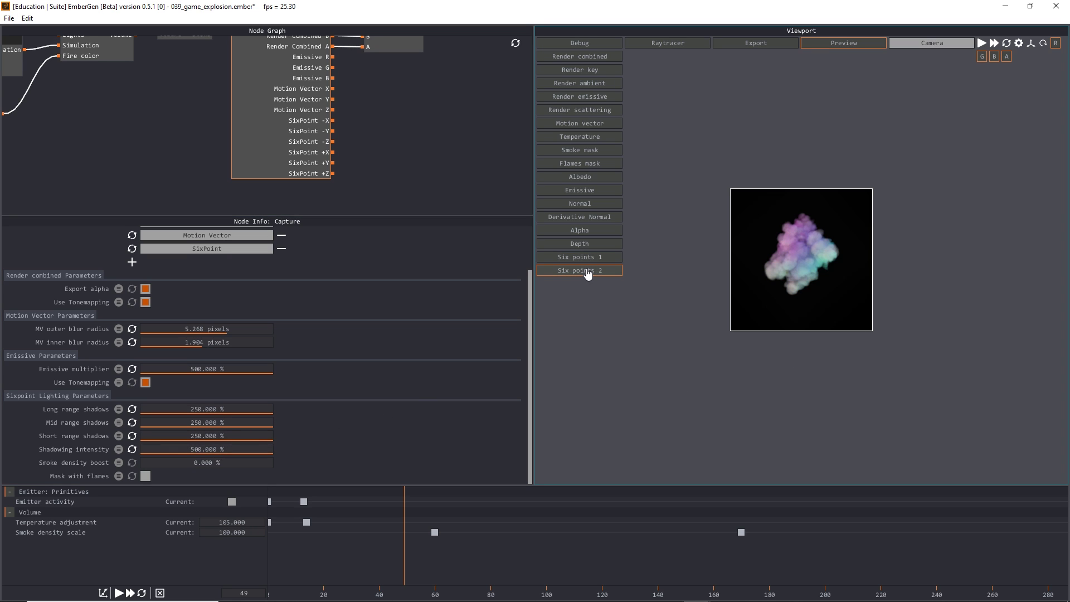
pyautogui.click(615, 257)
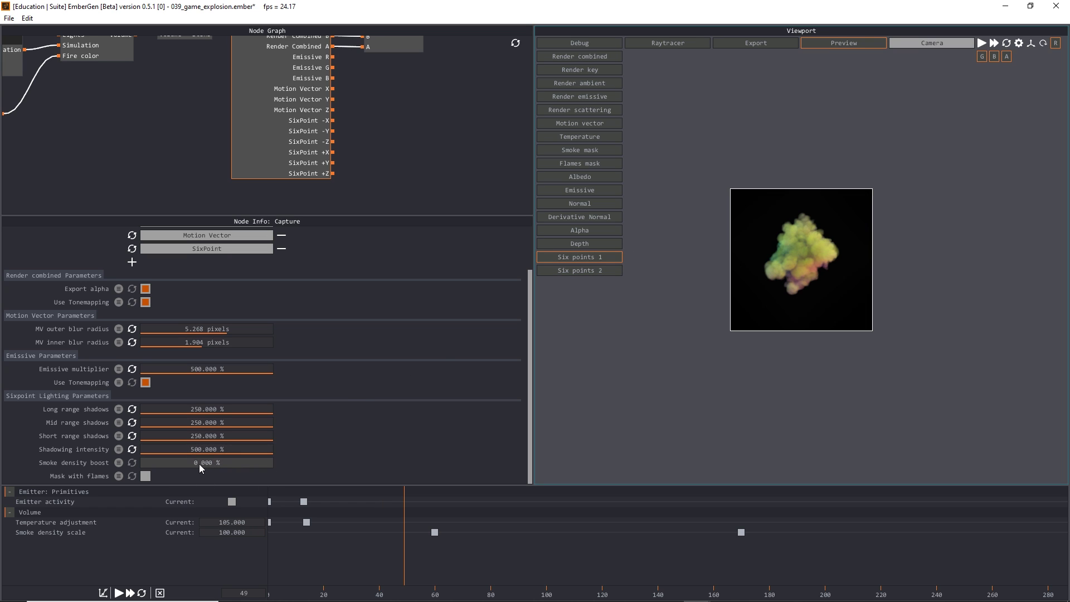
pyautogui.moveTo(199, 463); pyautogui.dragTo(614, 443)
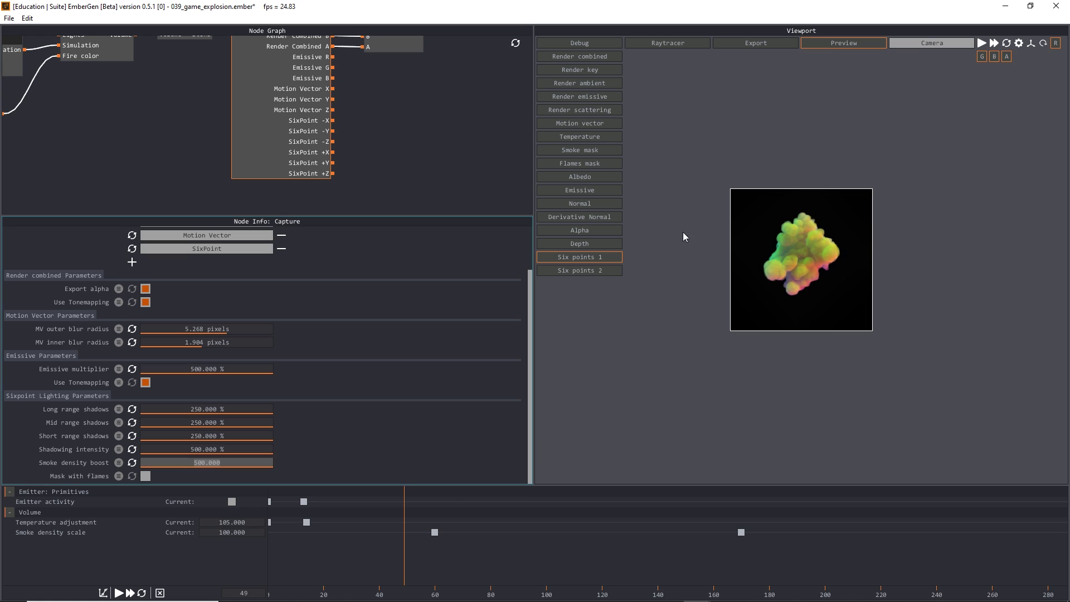
pyautogui.click(597, 271)
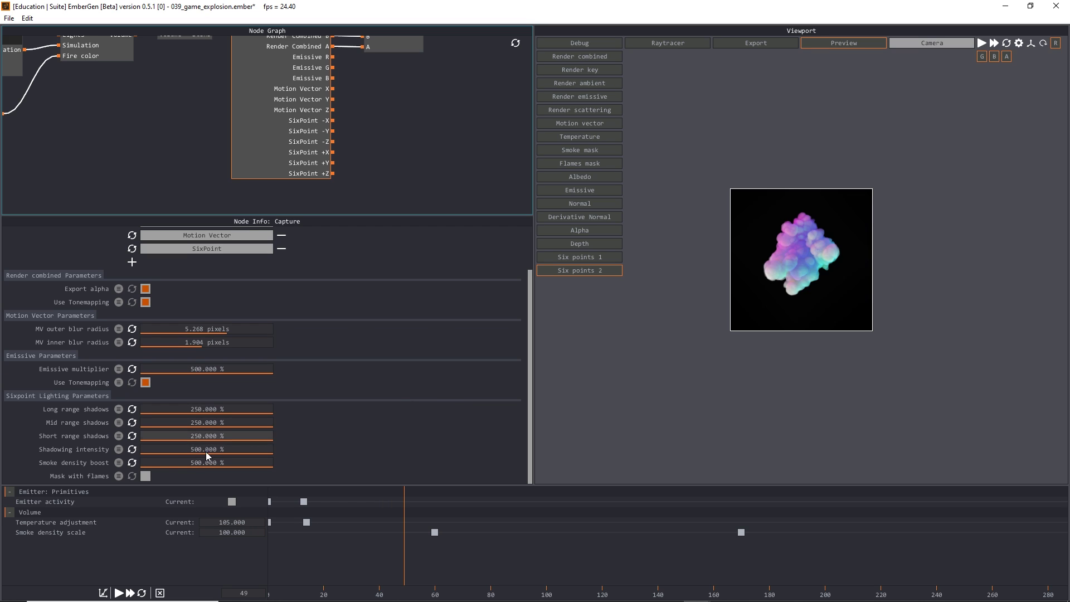
# Step: Try masking smoke with flames, turn it back off, and preview Six points 1
pyautogui.click(145, 477)
pyautogui.click(145, 477)
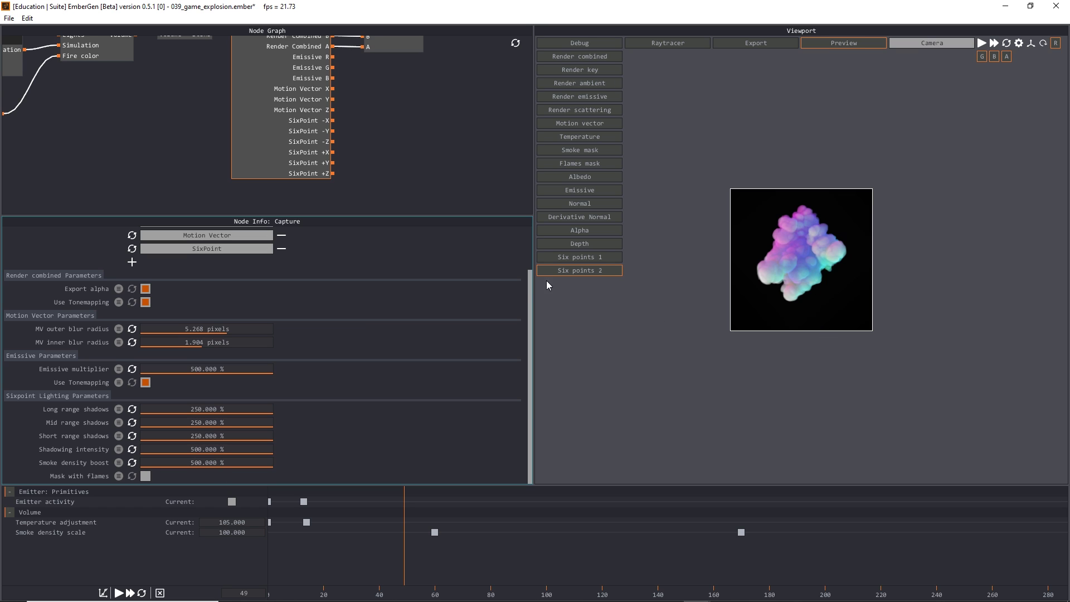
pyautogui.scroll(2, 168, 334)
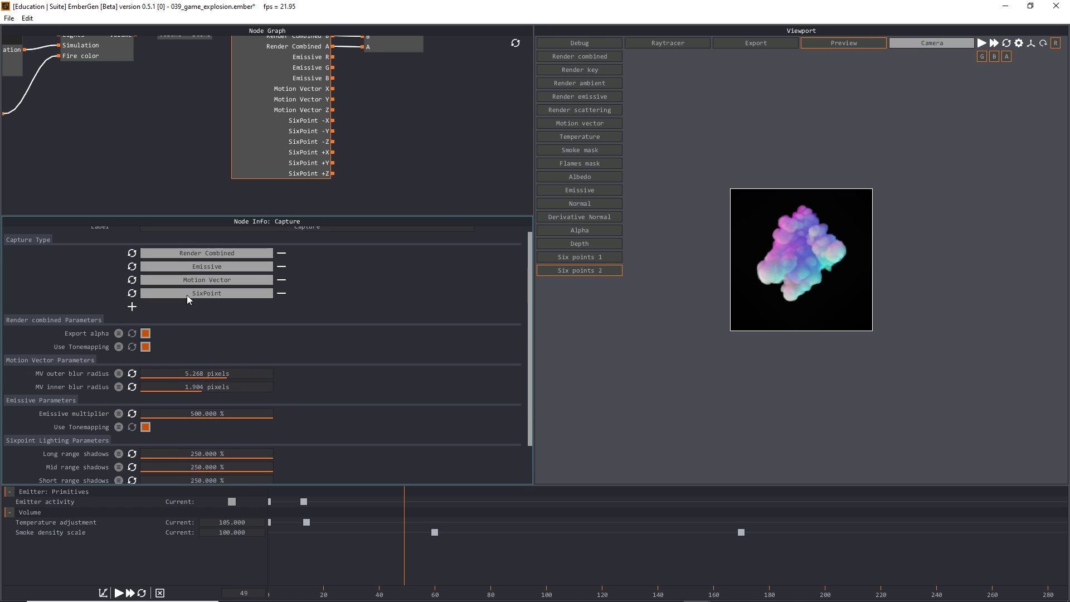
pyautogui.scroll(-2, 162, 401)
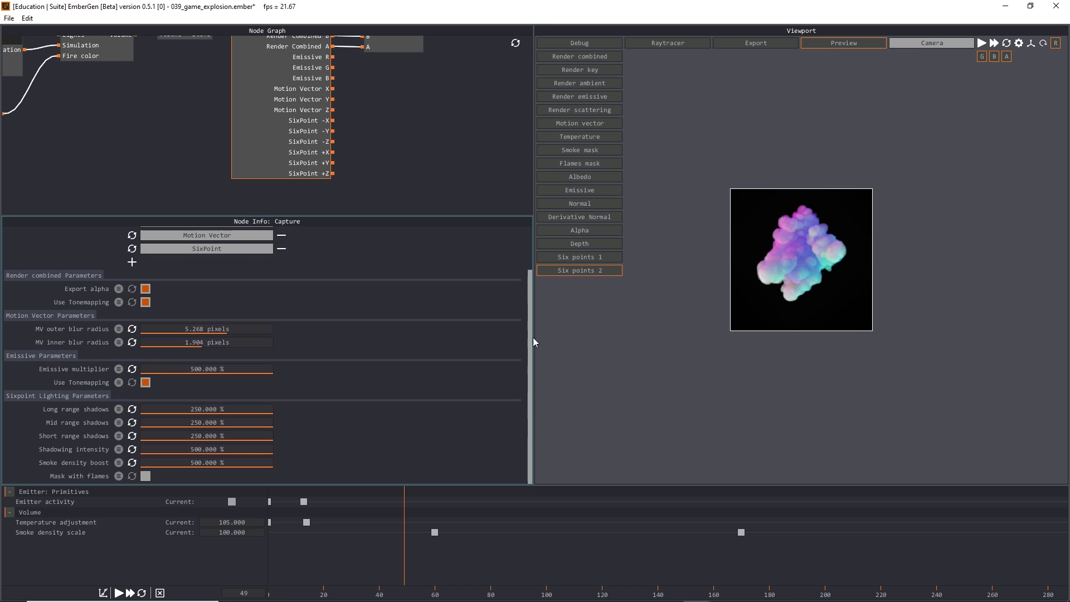
pyautogui.scroll(2, 208, 261)
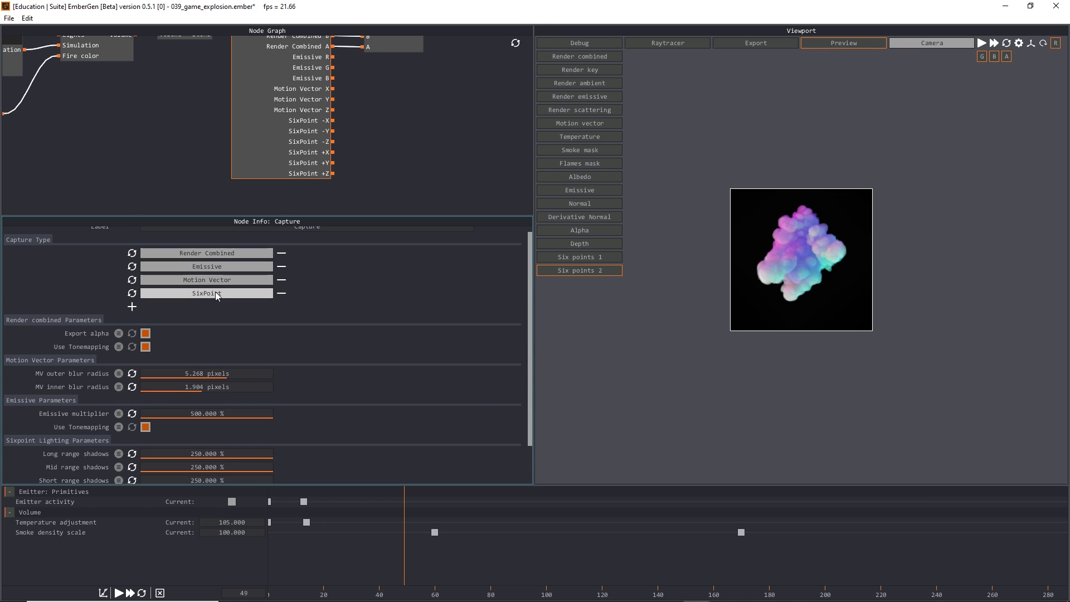
pyautogui.scroll(-2, 236, 419)
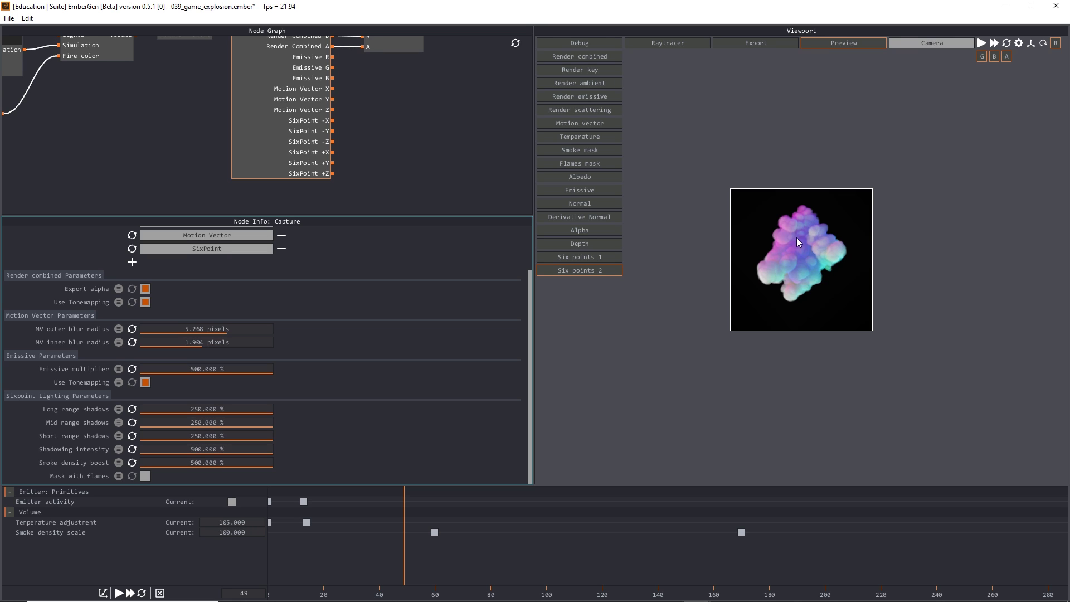
pyautogui.click(604, 258)
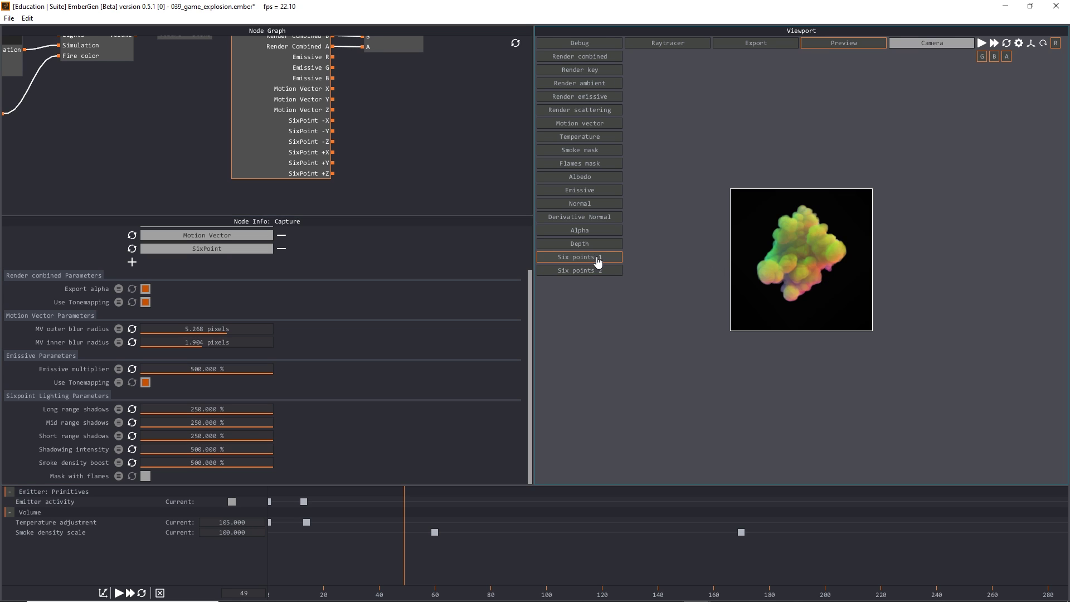
# Step: Add an export node fed by Emissive R and label the original export node 'Render'
pyautogui.scroll(2, 403, 134)
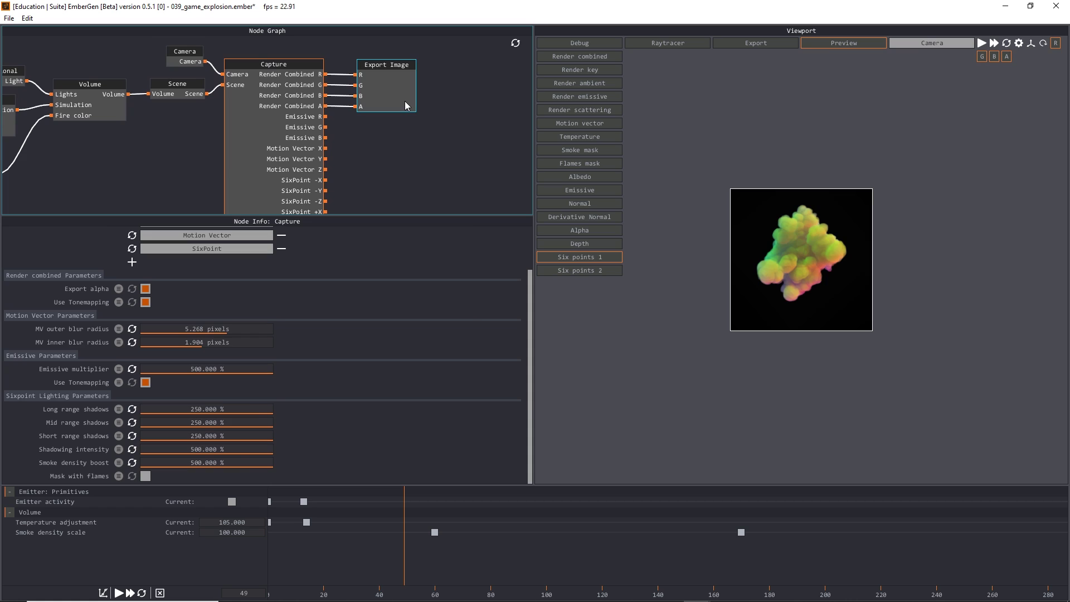
pyautogui.click(405, 101)
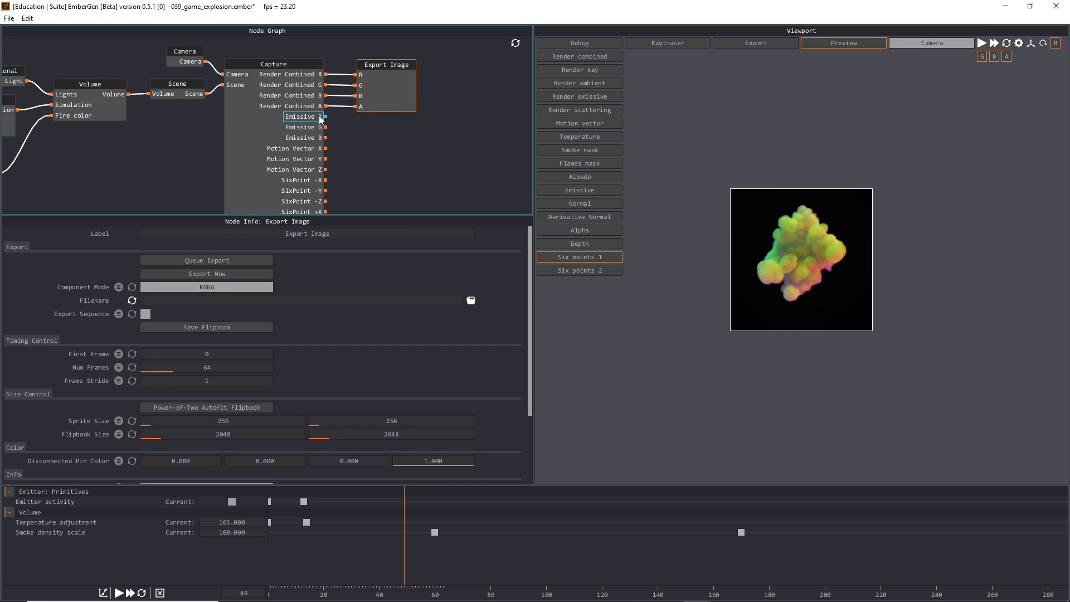
pyautogui.moveTo(326, 117); pyautogui.dragTo(402, 137)
pyautogui.click(409, 138)
pyautogui.click(393, 92)
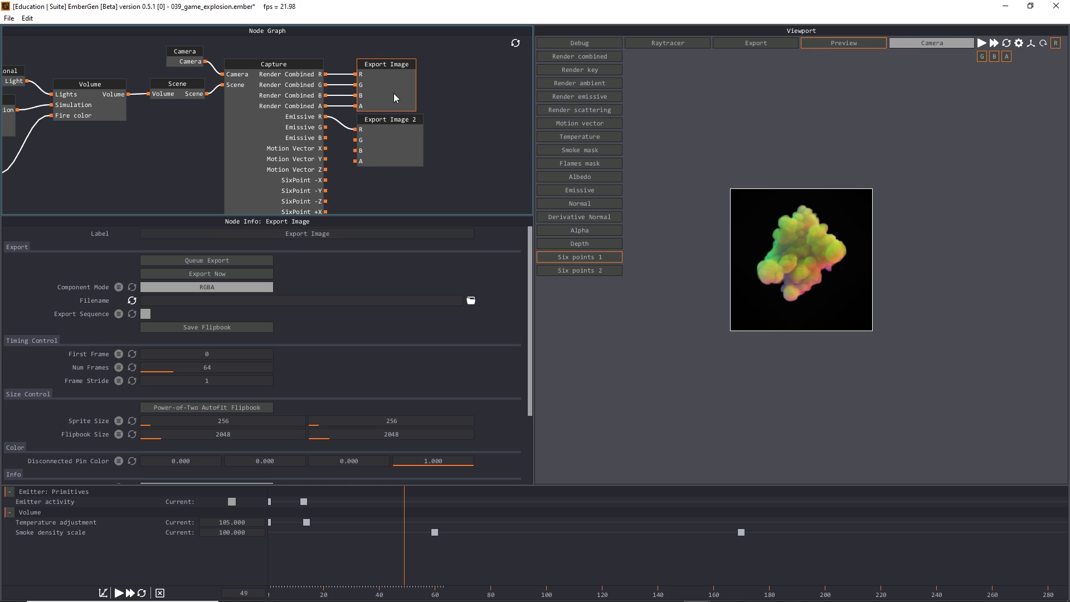
pyautogui.click(324, 232)
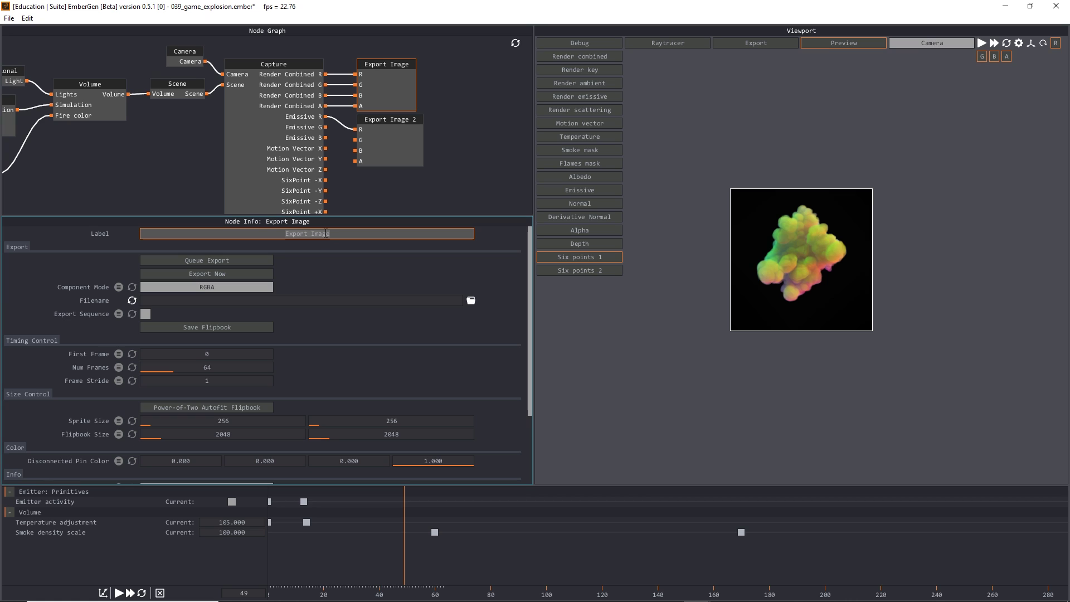
pyautogui.write('Rend')
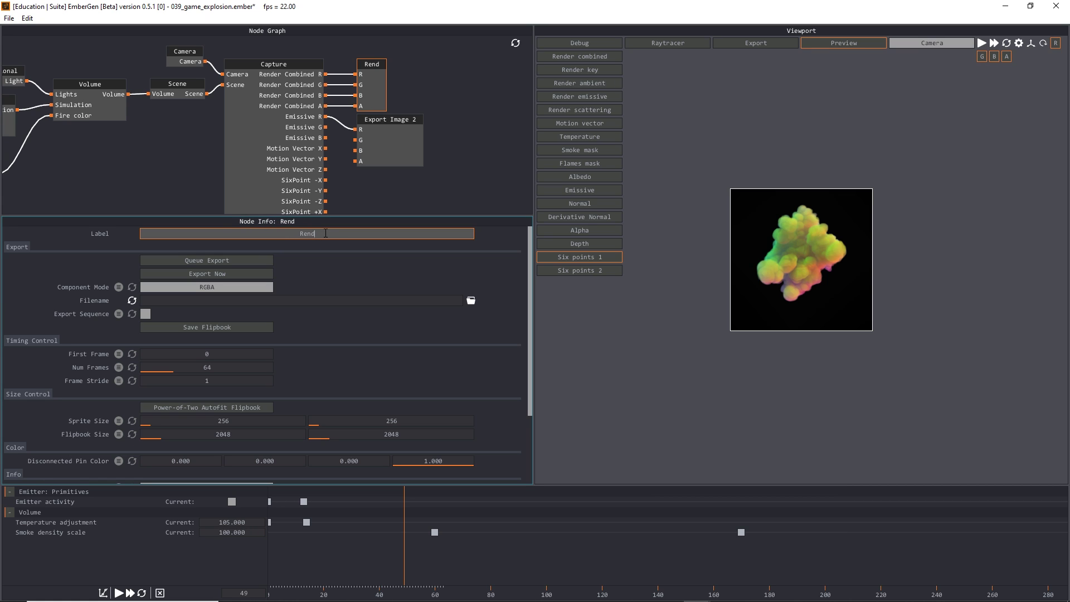
pyautogui.write('er')
# Step: Label the Emissive R export node 'Emissive'
pyautogui.click(404, 149)
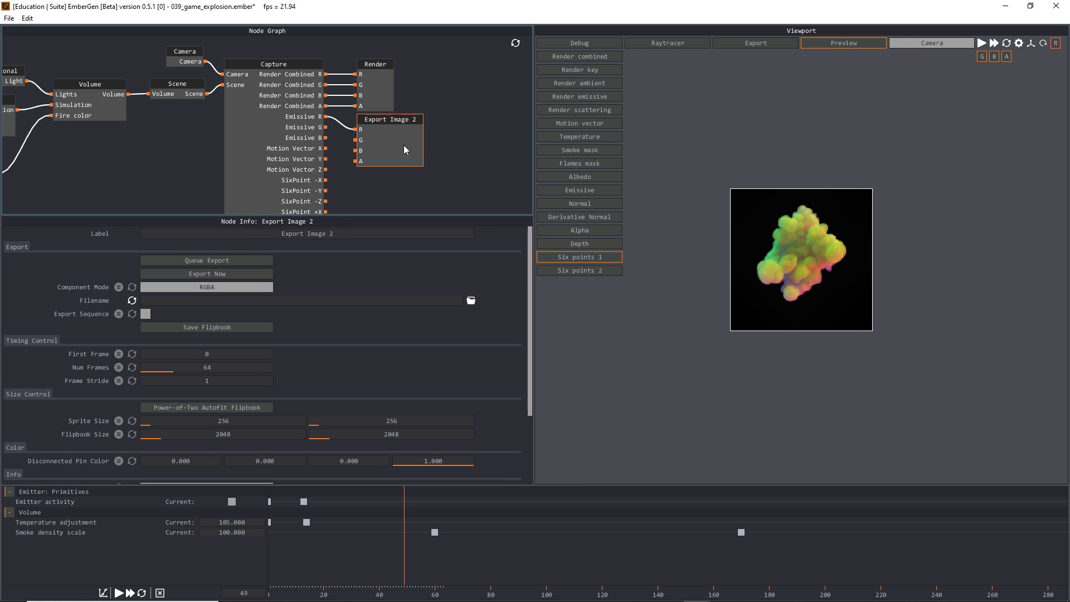
pyautogui.click(289, 237)
pyautogui.write('Emissive')
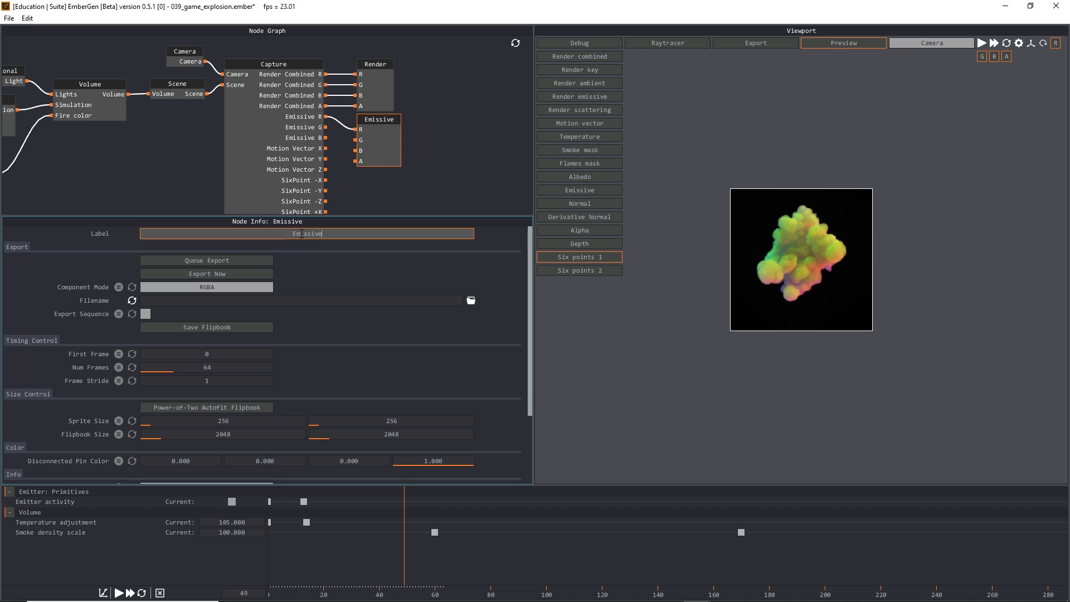
pyautogui.click(452, 142)
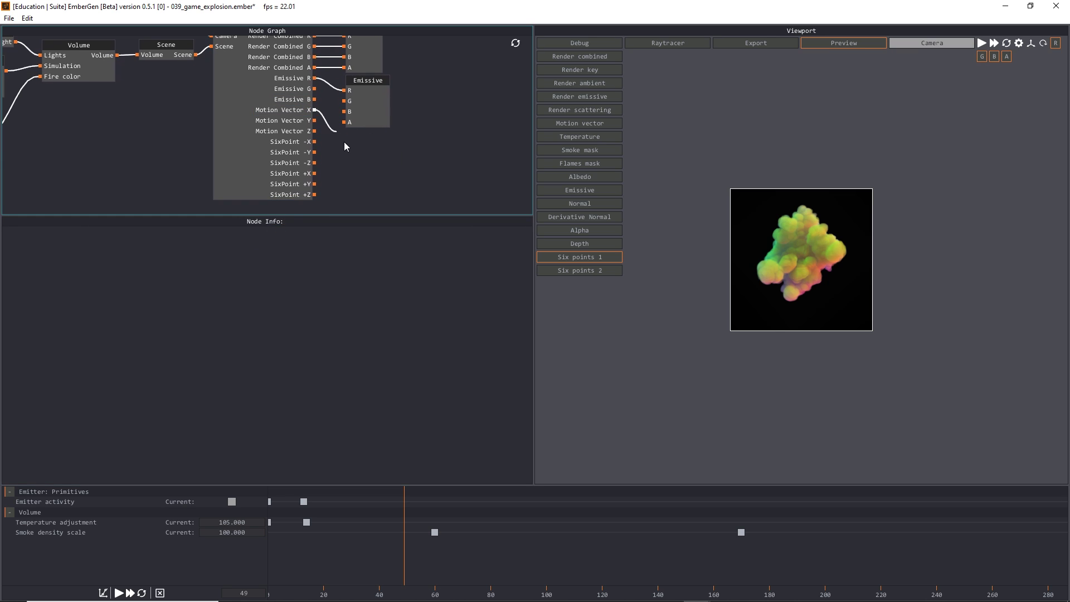
# Step: Add an export node fed by Motion Vector X and label it 'Motion'
pyautogui.moveTo(345, 146); pyautogui.dragTo(346, 145)
pyautogui.click(370, 149)
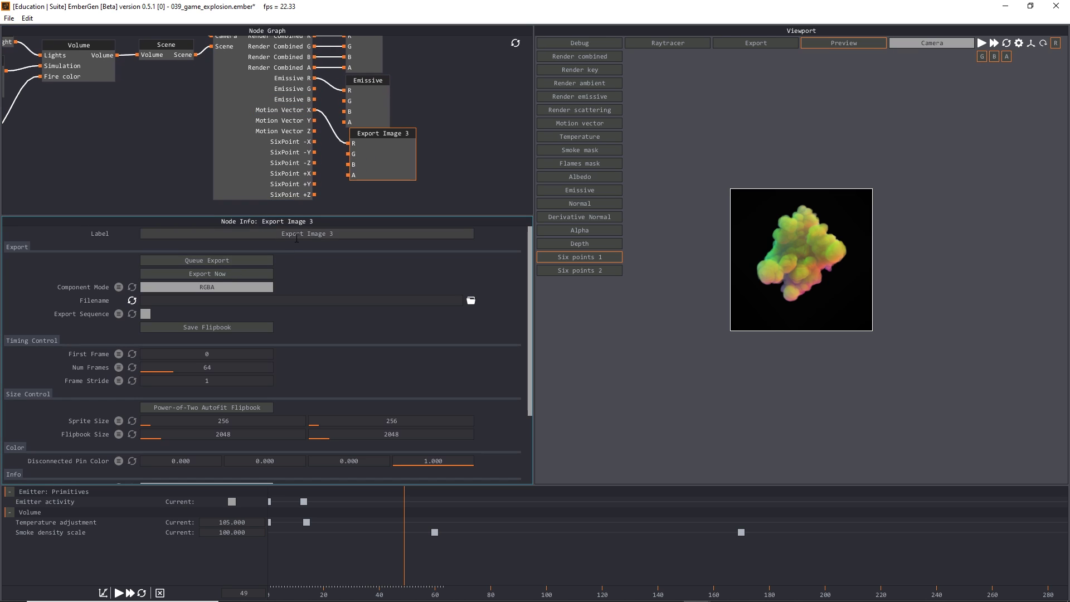
pyautogui.click(580, 58)
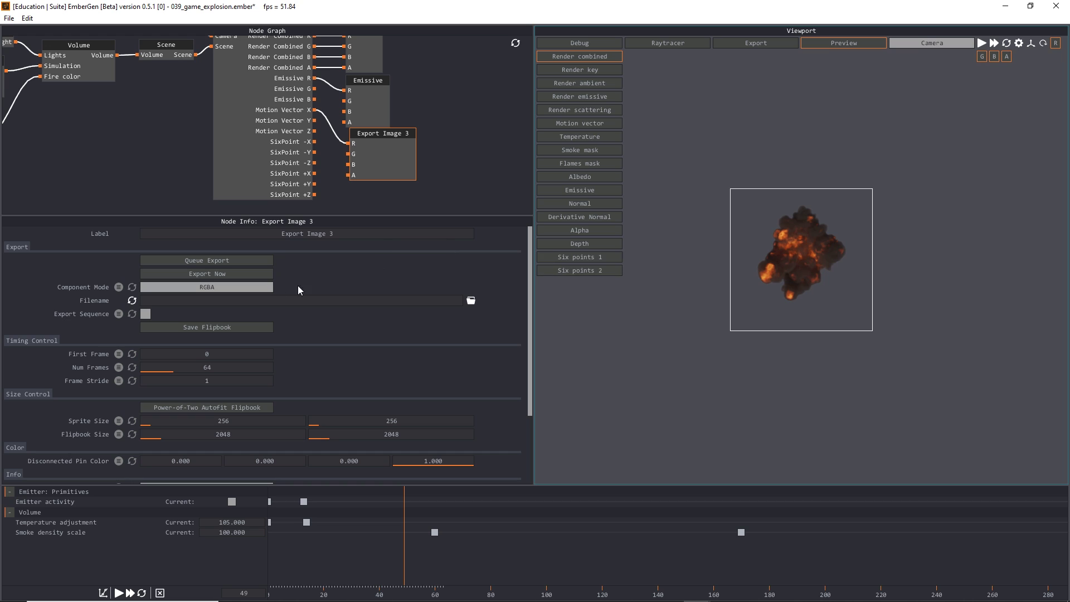
pyautogui.click(336, 234)
pyautogui.write('Motion')
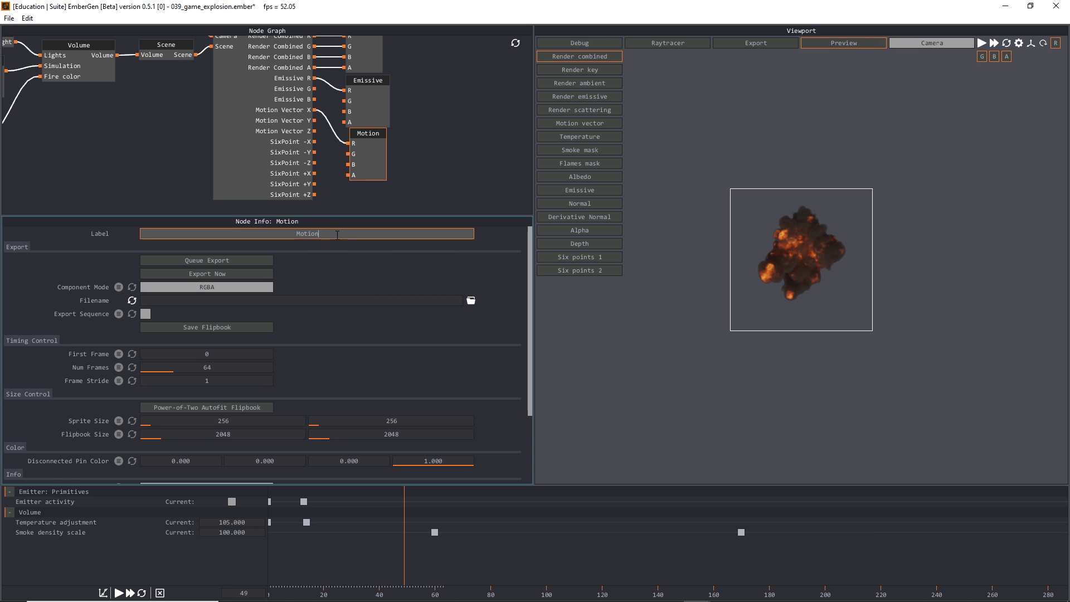
pyautogui.press('Return')
# Step: Add an export node fed by SixPoint -X and label it 'Sixpoint 1'
pyautogui.moveTo(486, 176); pyautogui.dragTo(478, 151, button='middle')
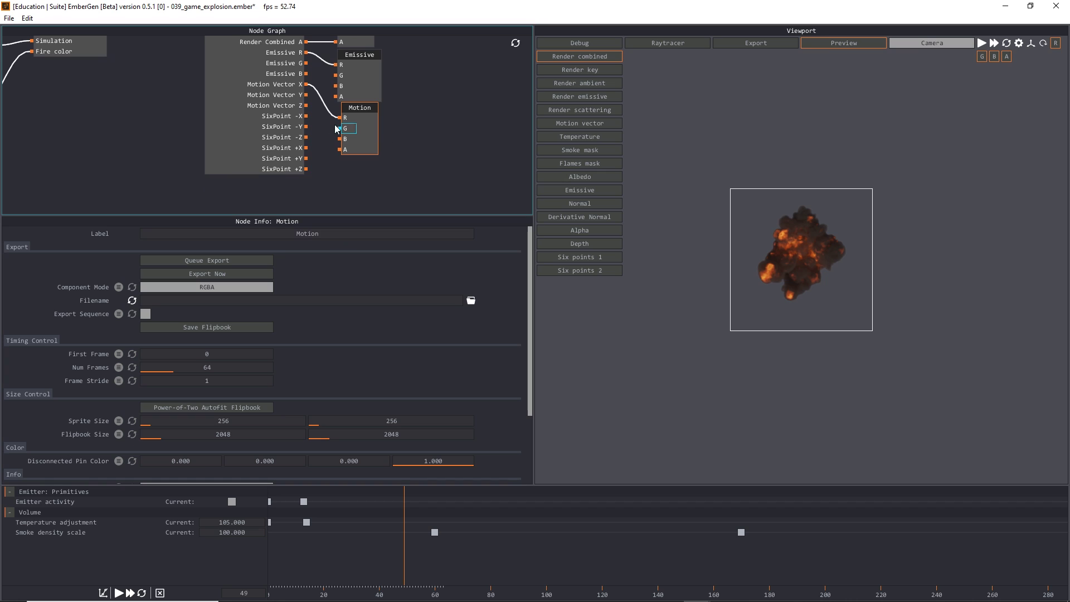
pyautogui.moveTo(307, 115); pyautogui.dragTo(336, 179)
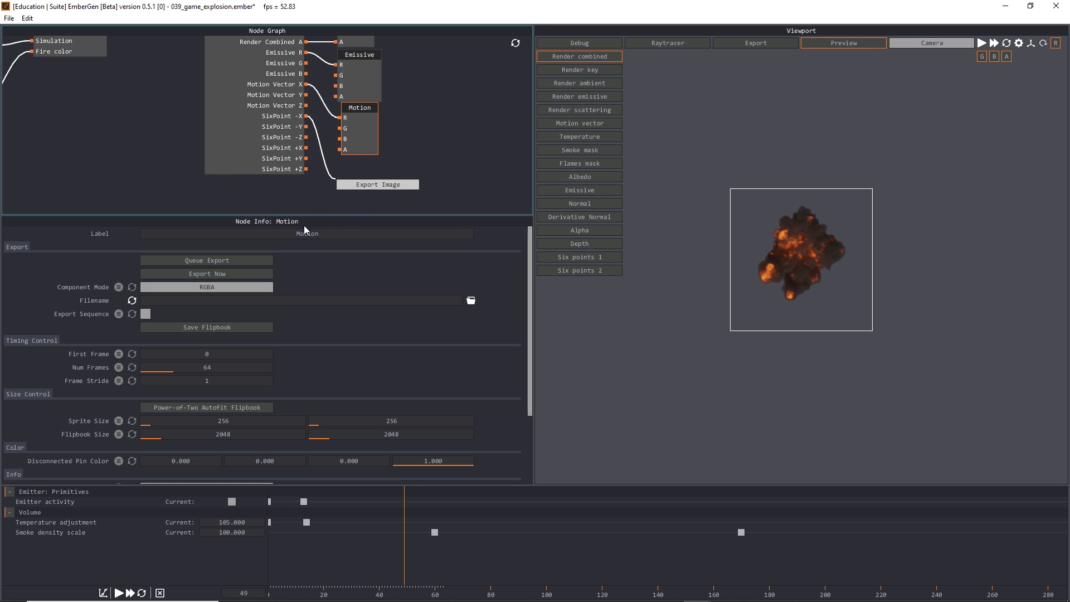
pyautogui.click(376, 186)
pyautogui.click(307, 233)
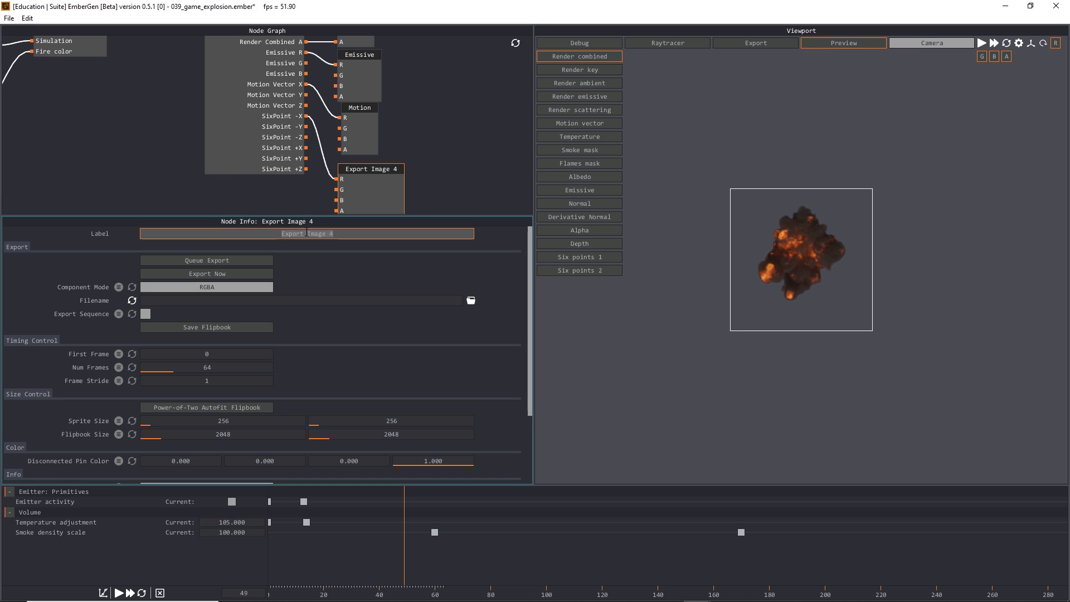
pyautogui.write('Sixpoint 1')
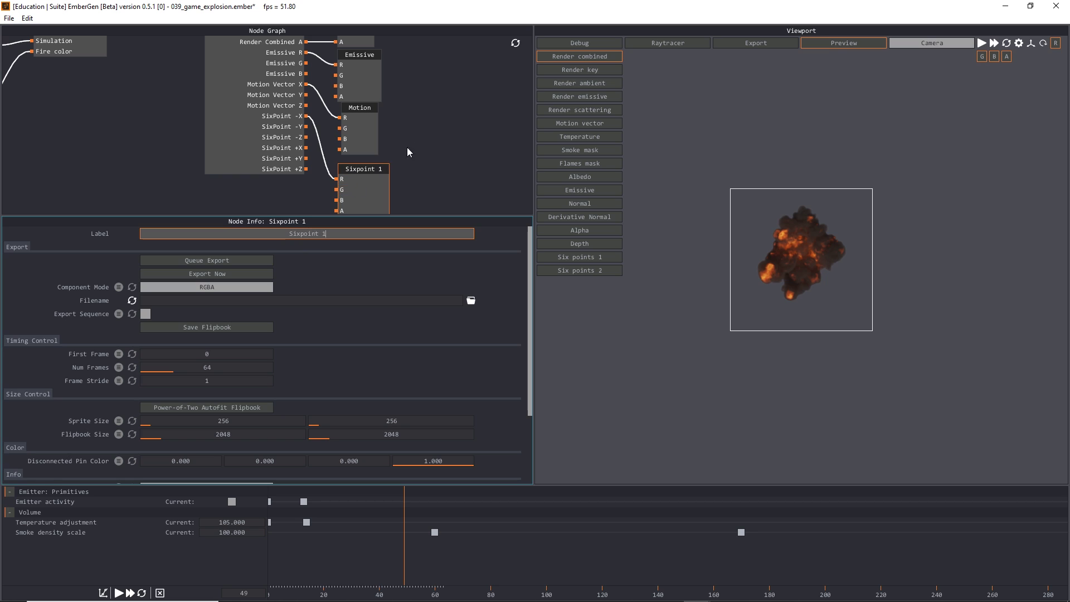
pyautogui.click(407, 147)
# Step: Add an export node fed by SixPoint +X and label it 'Sixpoint 2'
pyautogui.scroll(-3, 413, 145)
pyautogui.moveTo(308, 116); pyautogui.dragTo(343, 200)
pyautogui.click(390, 205)
pyautogui.click(296, 233)
pyautogui.write('S')
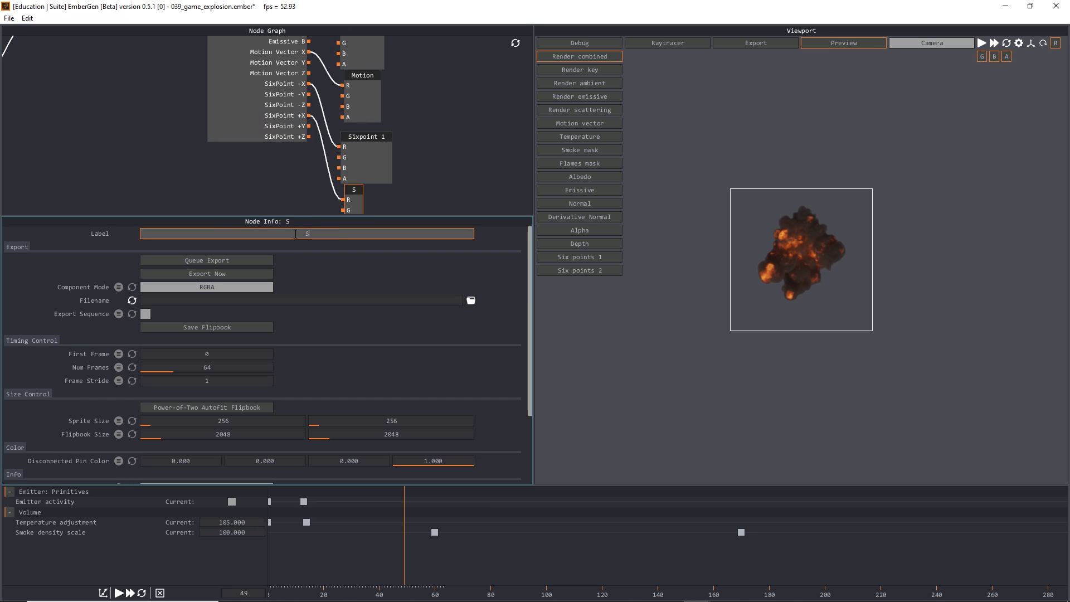
pyautogui.write('ixpoint 2')
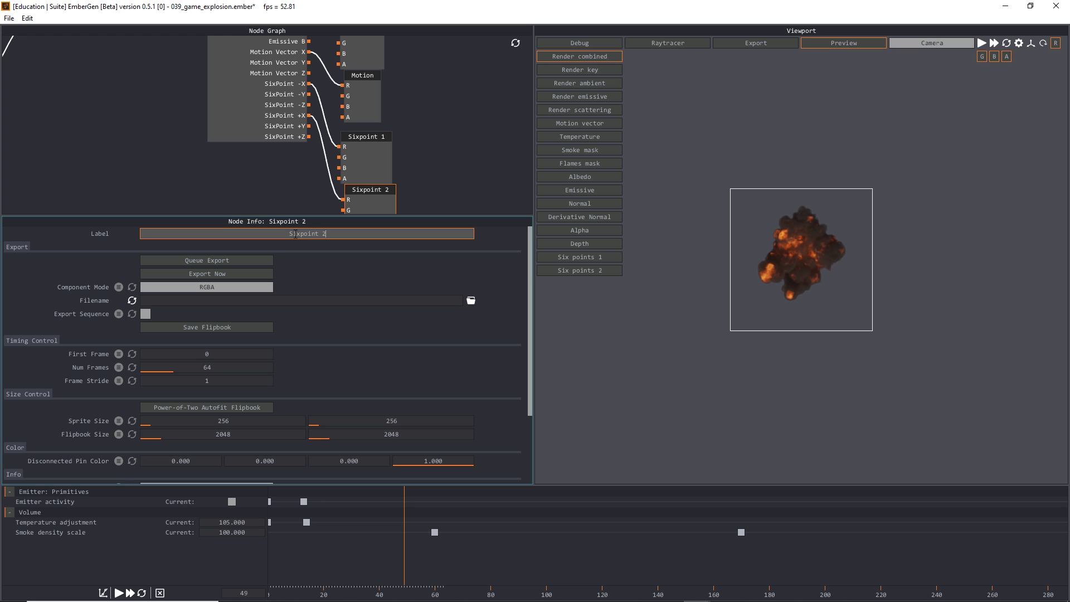
pyautogui.click(427, 157)
pyautogui.scroll(5, 460, 138)
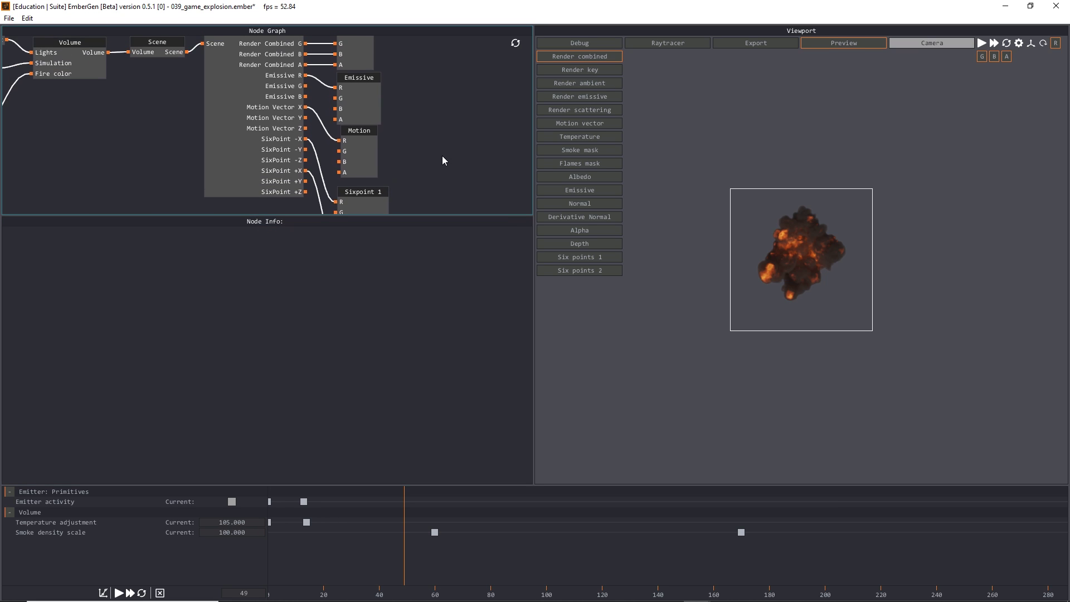
pyautogui.scroll(2, 435, 139)
pyautogui.scroll(-9, 426, 111)
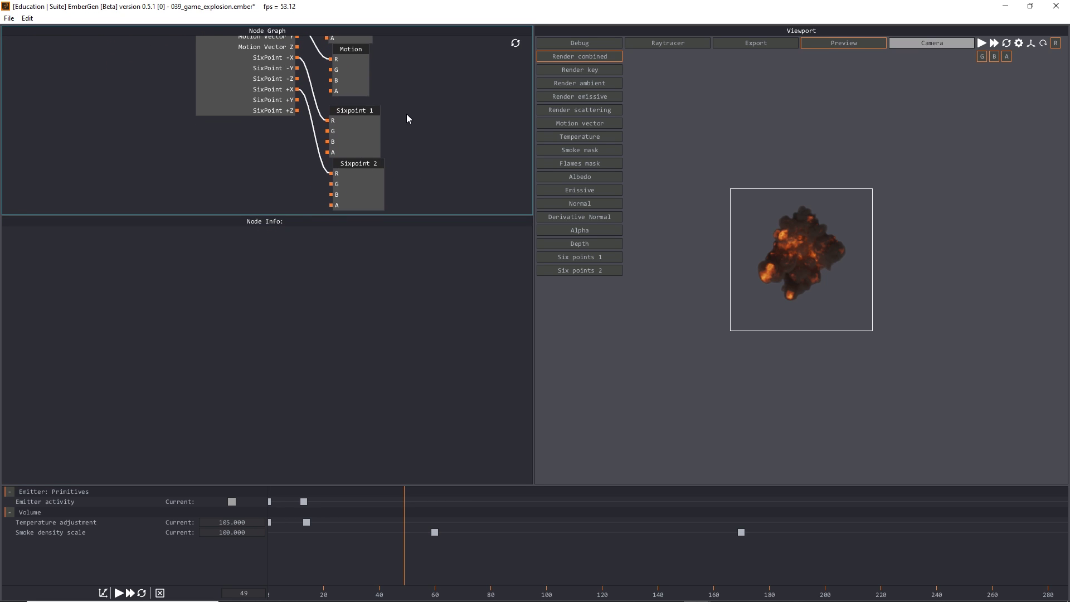
pyautogui.scroll(1, 410, 127)
pyautogui.click(371, 148)
pyautogui.scroll(3, 421, 129)
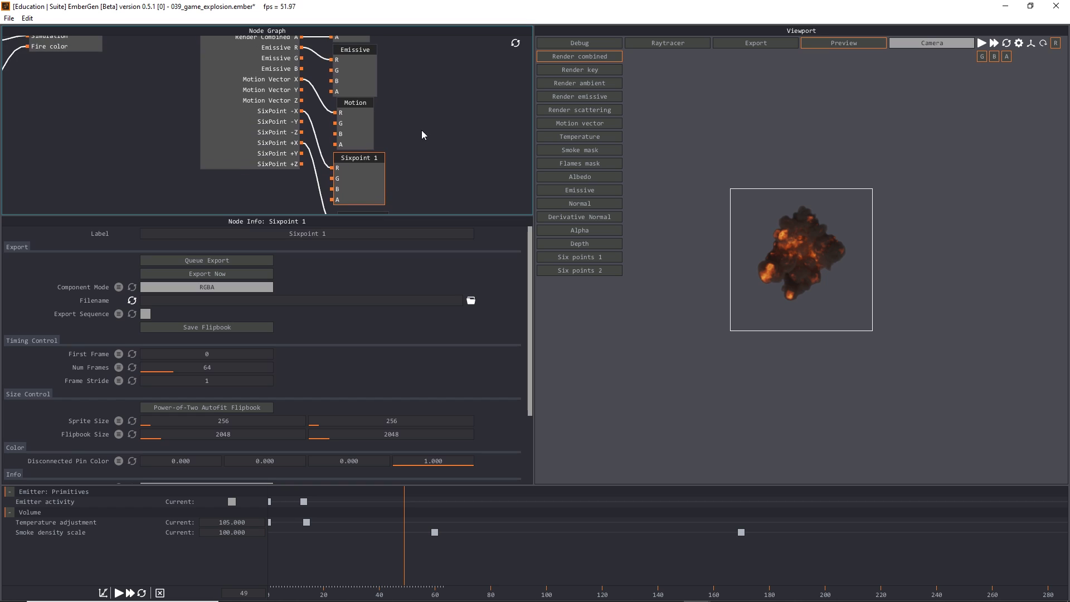
pyautogui.scroll(2, 426, 131)
pyautogui.scroll(3, 439, 118)
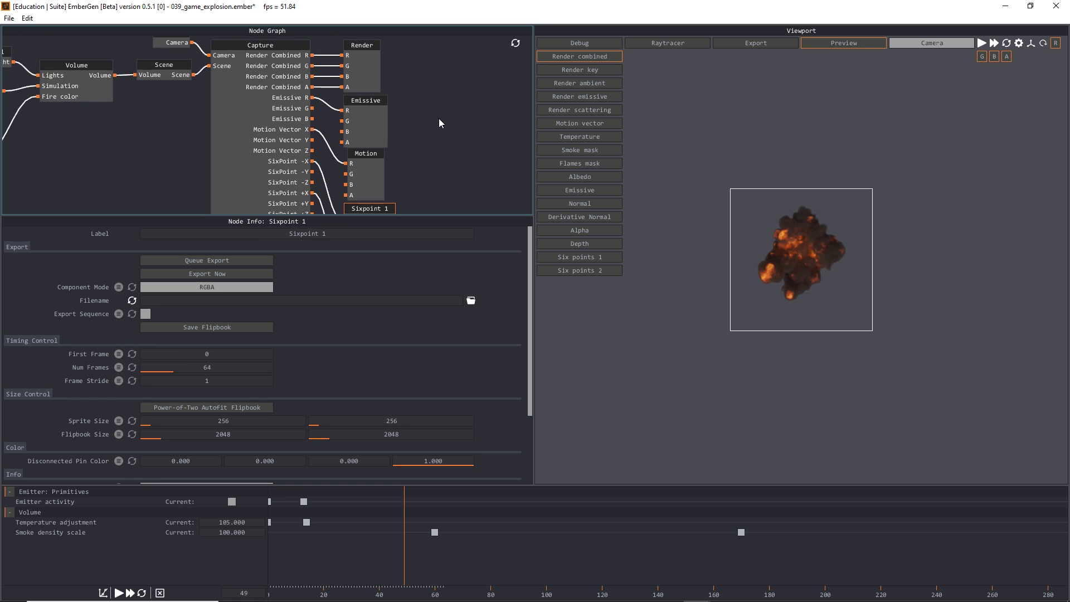
pyautogui.click(366, 94)
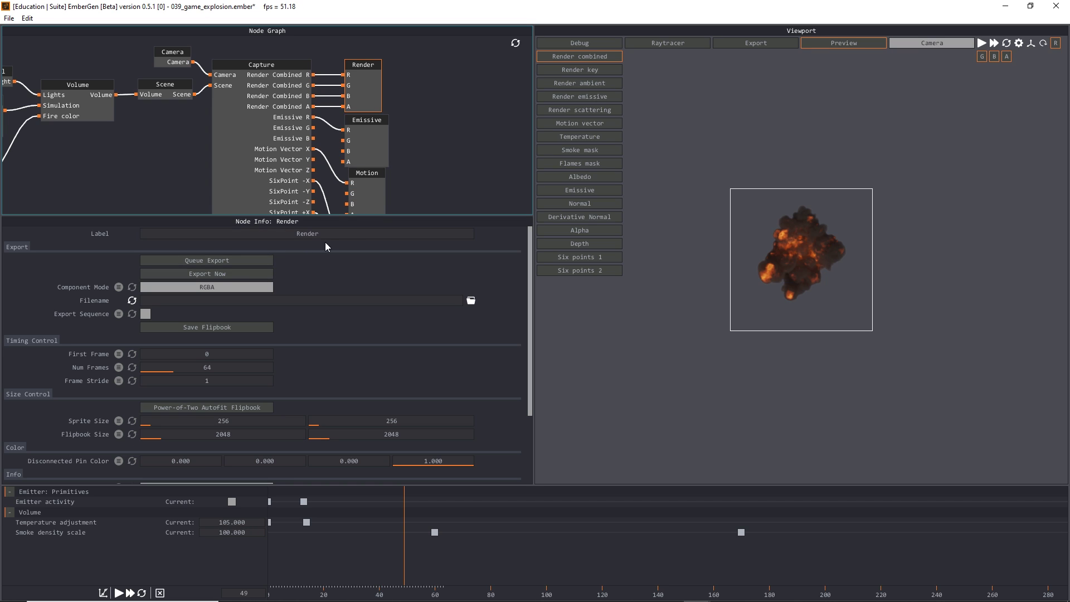
pyautogui.moveTo(405, 149)
pyautogui.mouseDown(button='middle')
pyautogui.moveTo(416, 112)
pyautogui.moveTo(416, 136)
pyautogui.mouseUp(button='middle')
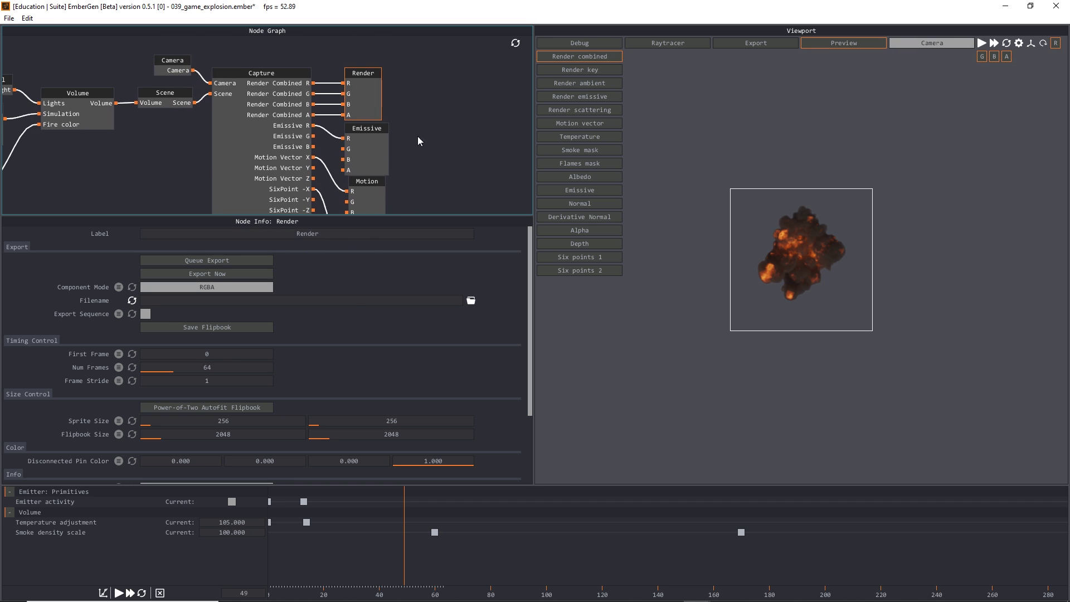
pyautogui.doubleClick(219, 354)
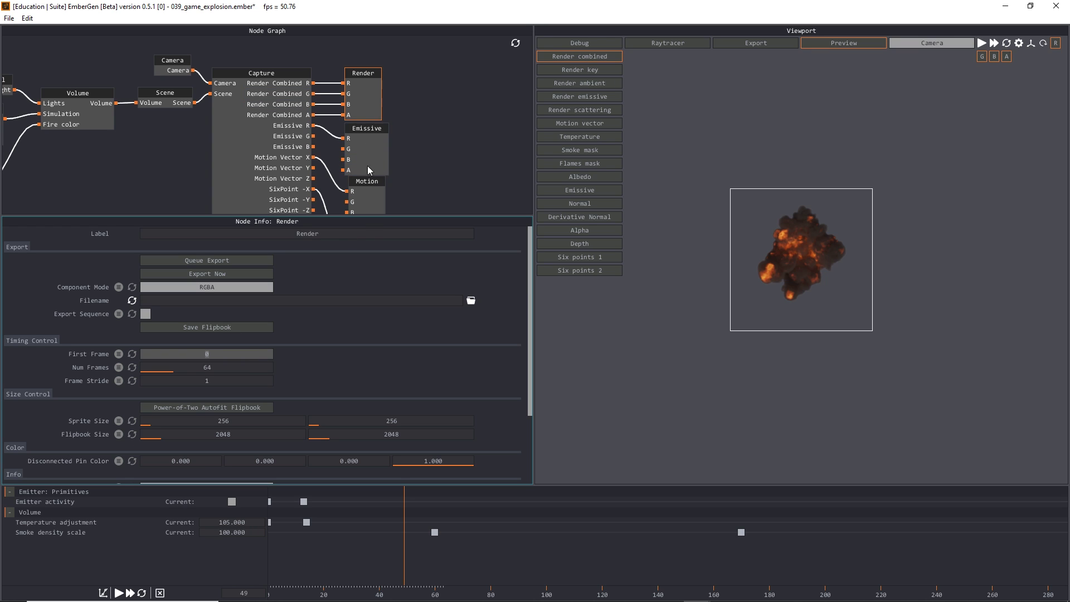
pyautogui.scroll(-3, 362, 156)
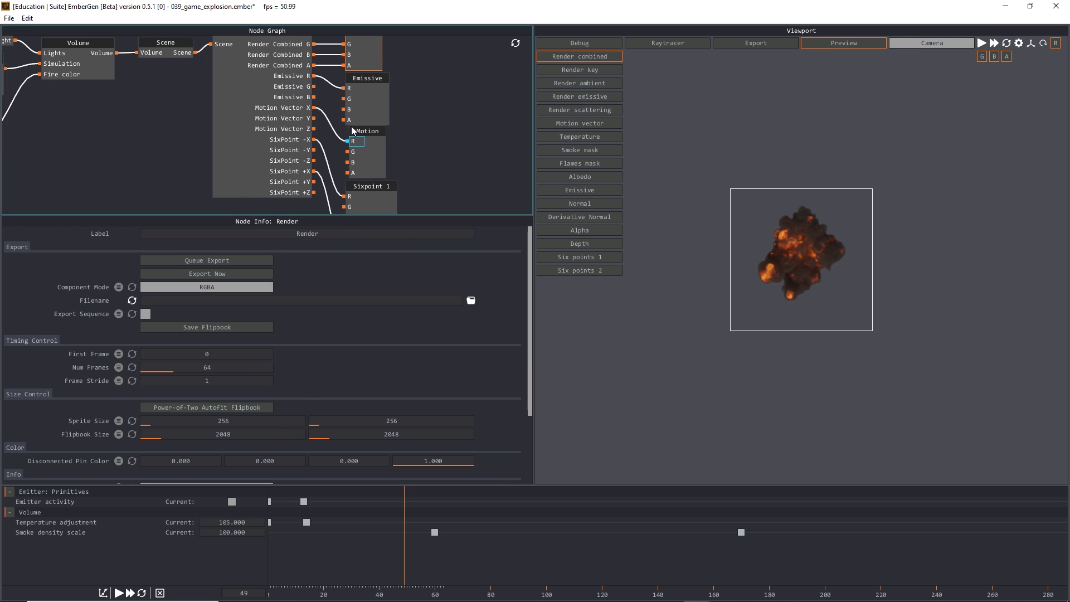
pyautogui.click(352, 126)
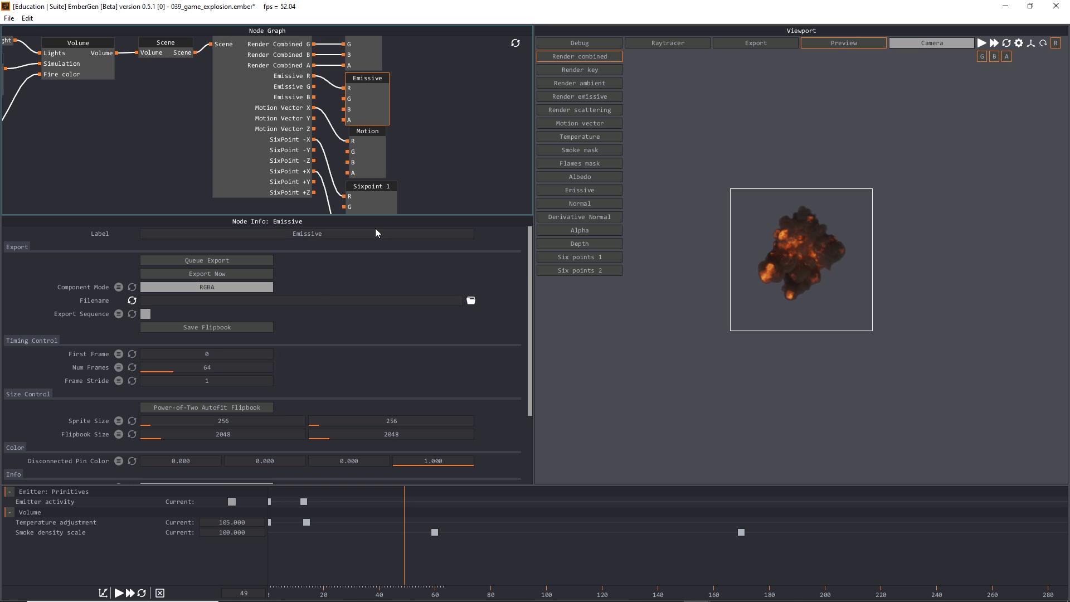
pyautogui.scroll(-5, 453, 102)
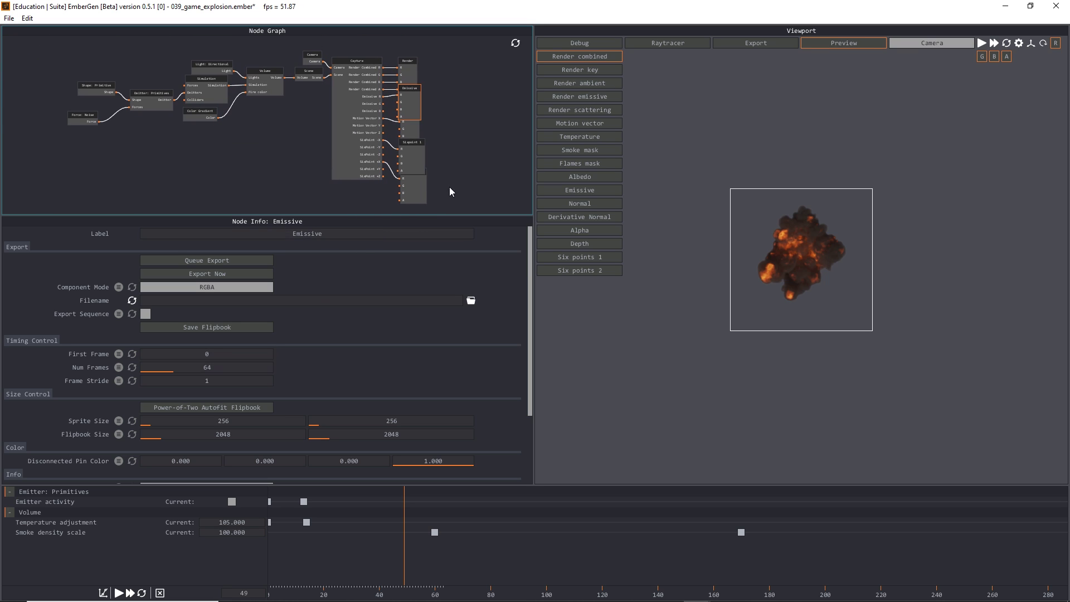
# Step: Give the Sixpoint 2 export a first frame of 4 and a frame count of 120
pyautogui.moveTo(451, 192); pyautogui.dragTo(414, 78)
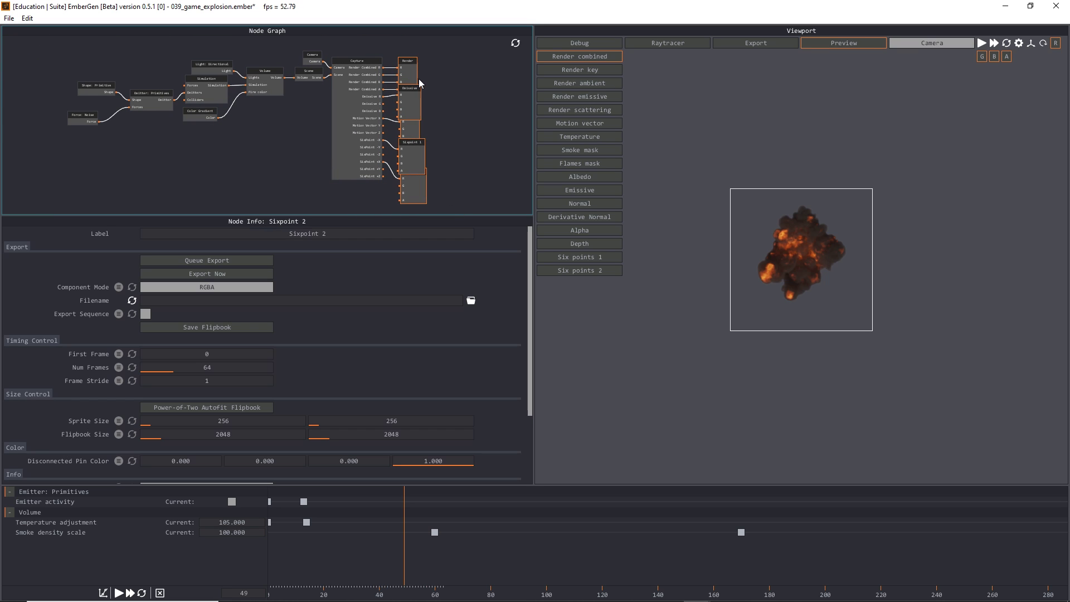
pyautogui.scroll(3, 452, 128)
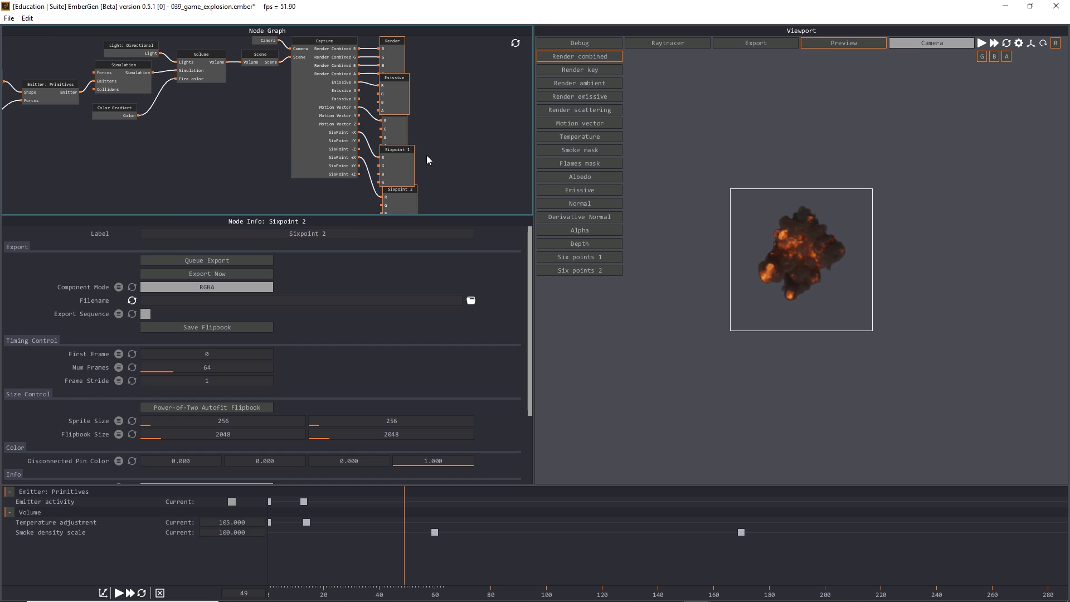
pyautogui.doubleClick(213, 353)
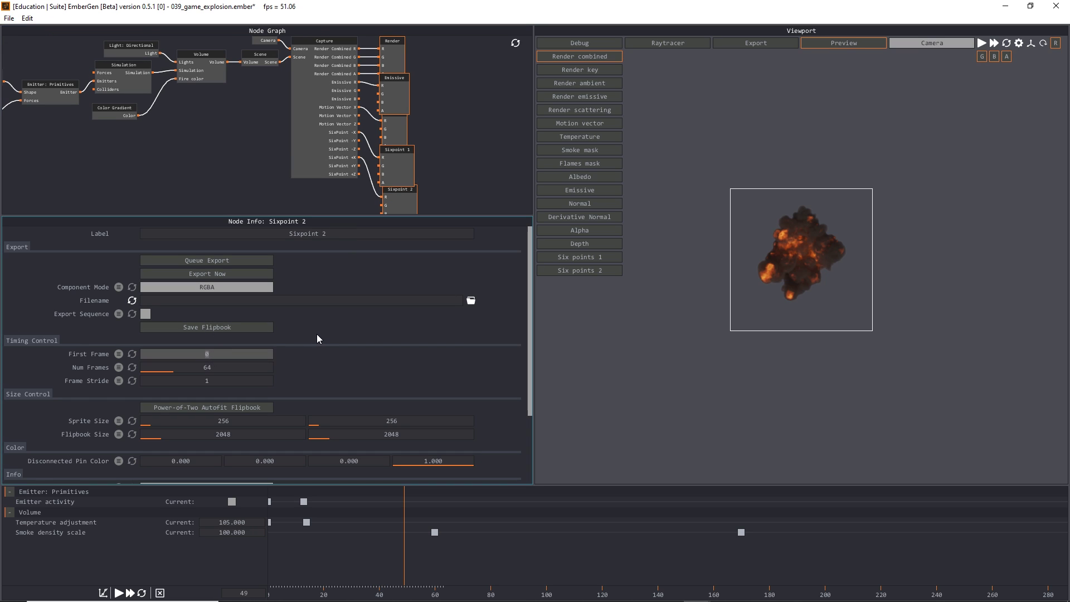
pyautogui.write('4')
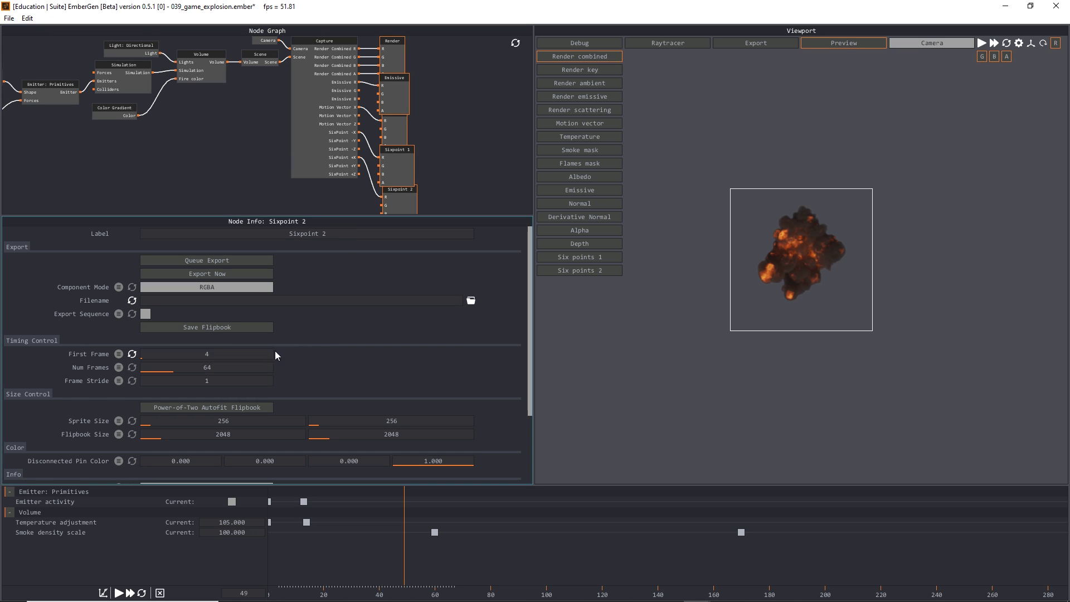
pyautogui.doubleClick(239, 368)
pyautogui.write('120')
pyautogui.press('Return')
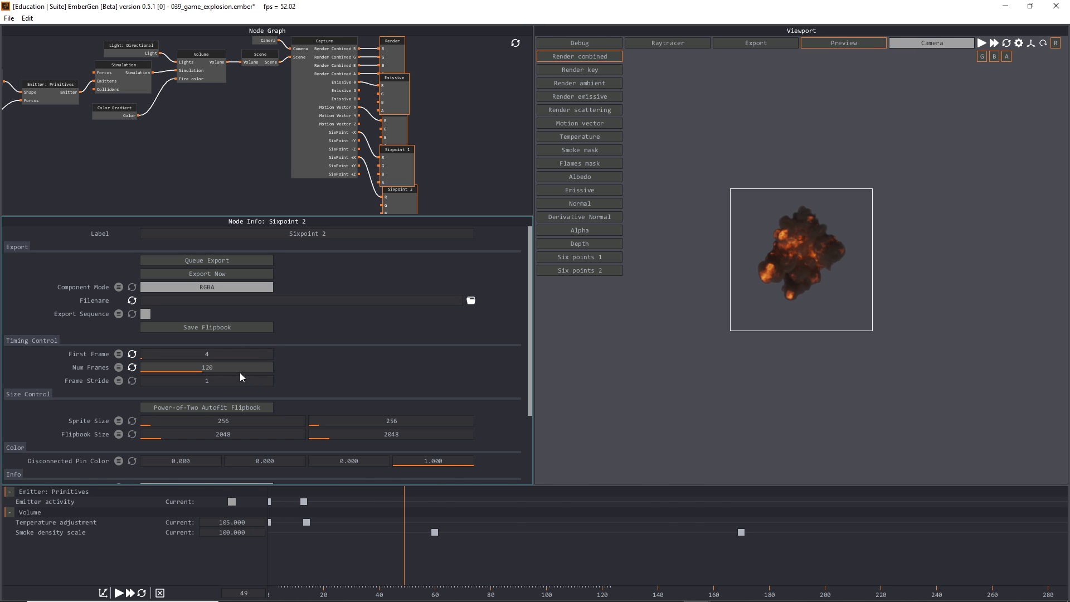
# Step: Restart the simulation from frame 0 and check each export node's settings
pyautogui.press('r')
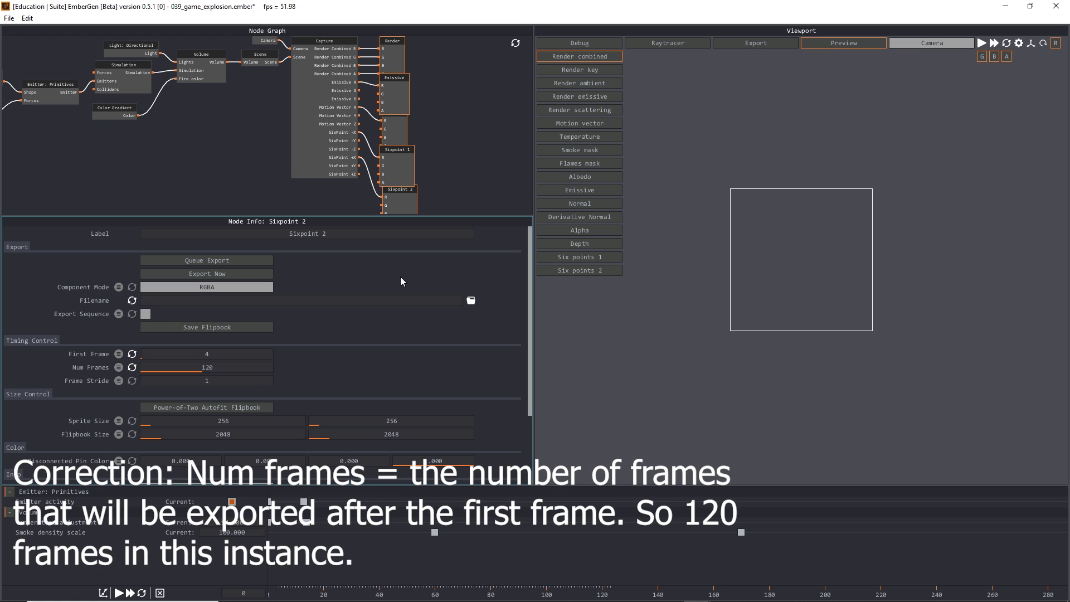
pyautogui.press('space')
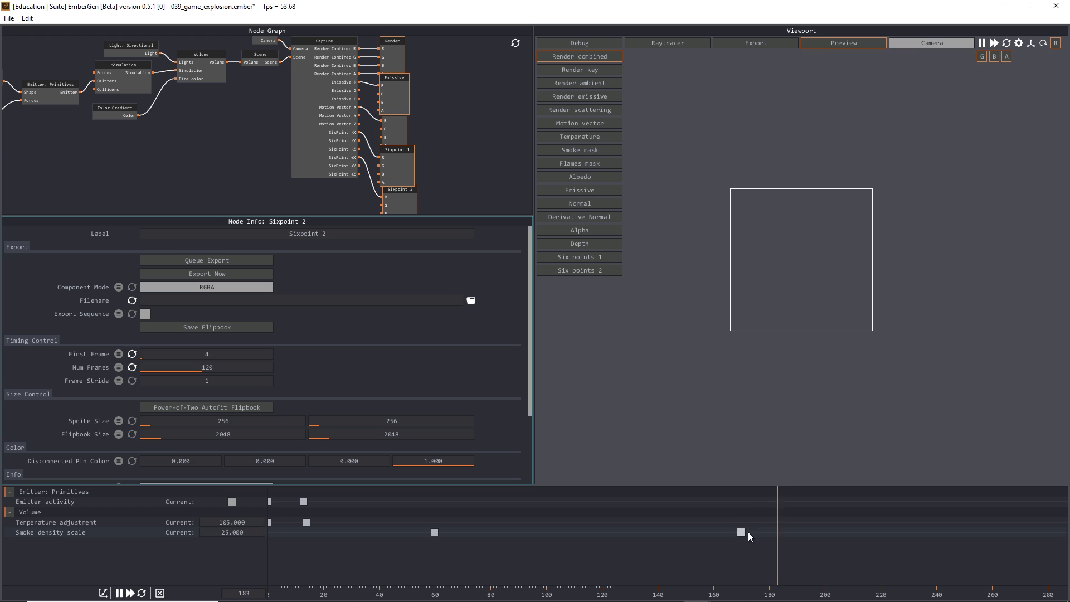
pyautogui.click(456, 127)
pyautogui.scroll(4, 446, 128)
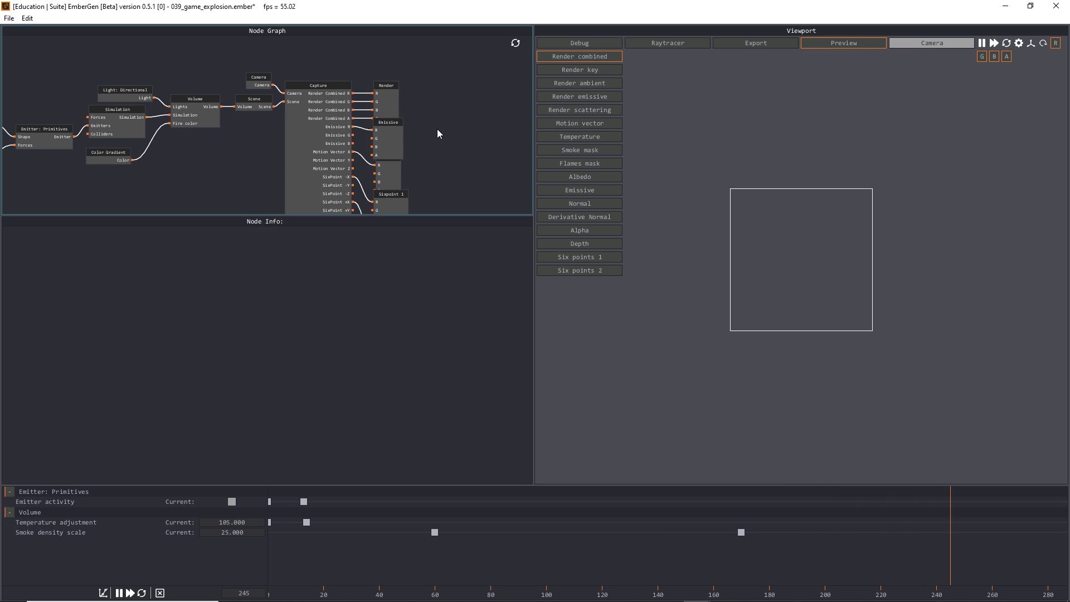
pyautogui.click(369, 96)
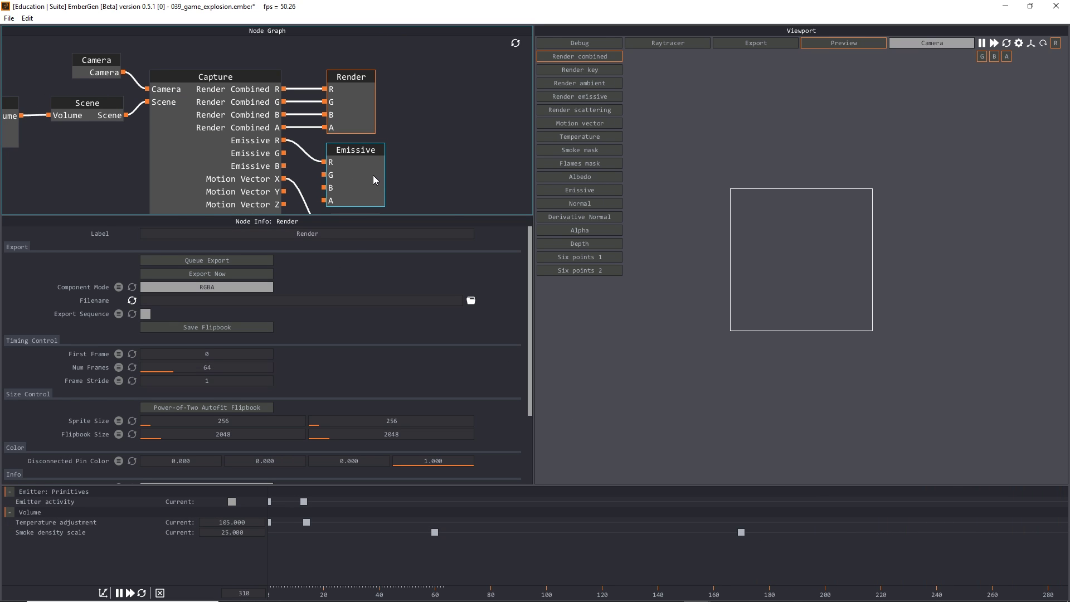
pyautogui.click(372, 194)
pyautogui.scroll(-5, 371, 192)
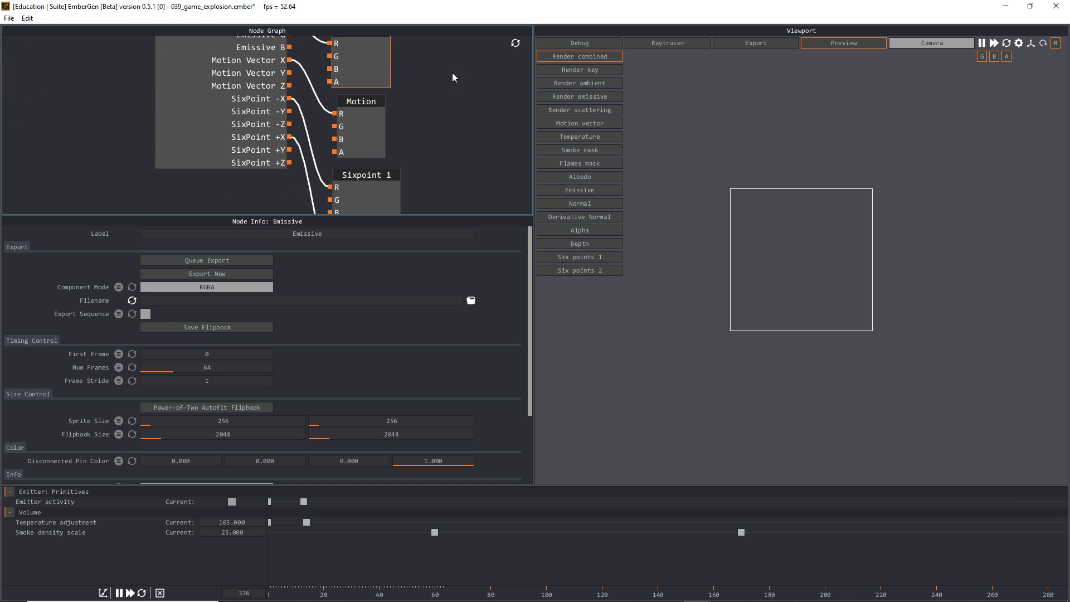
pyautogui.scroll(-2, 390, 139)
pyautogui.click(396, 146)
pyautogui.scroll(-2, 449, 189)
pyautogui.click(390, 164)
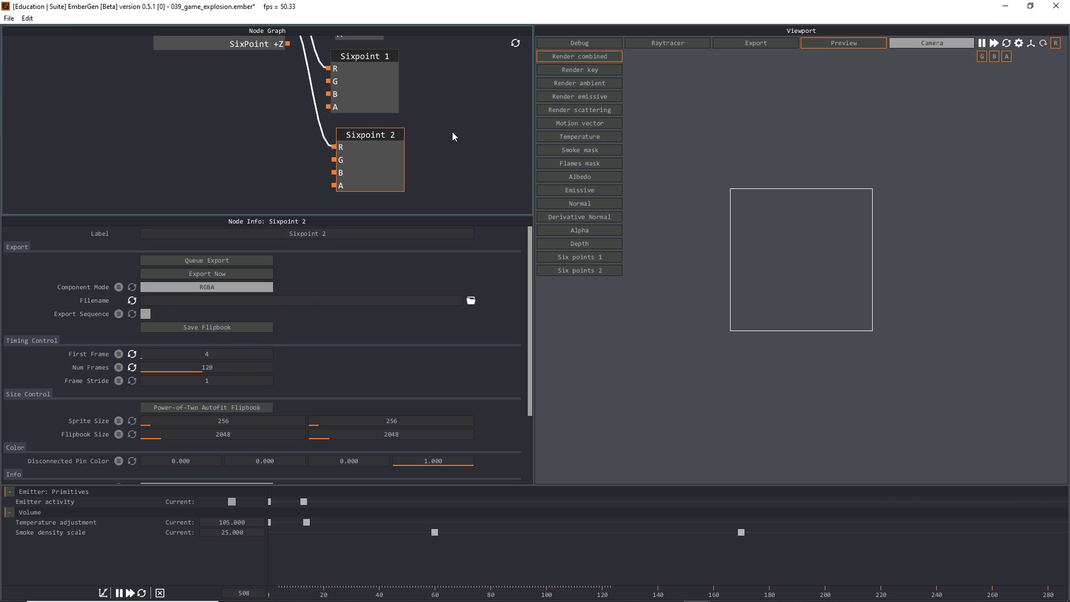
# Step: Set the Render export's first frame to 4
pyautogui.scroll(5, 450, 110)
pyautogui.scroll(2, 432, 103)
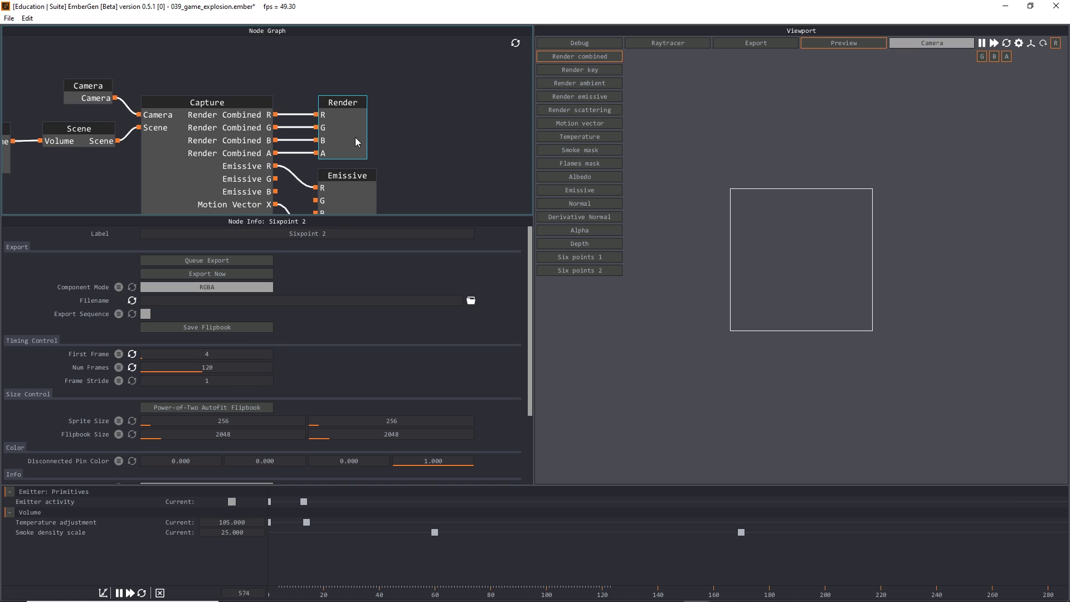
pyautogui.click(356, 137)
pyautogui.doubleClick(223, 355)
pyautogui.press('Return')
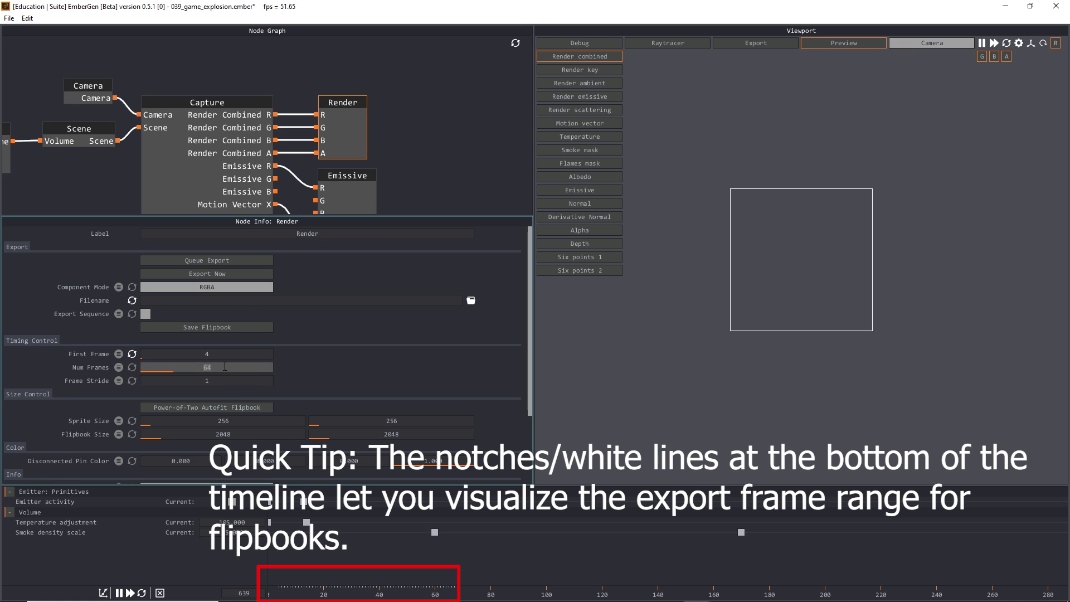
pyautogui.click(445, 172)
# Step: Set the Emissive export to start at frame 4 and export 120 frames
pyautogui.scroll(-2, 444, 169)
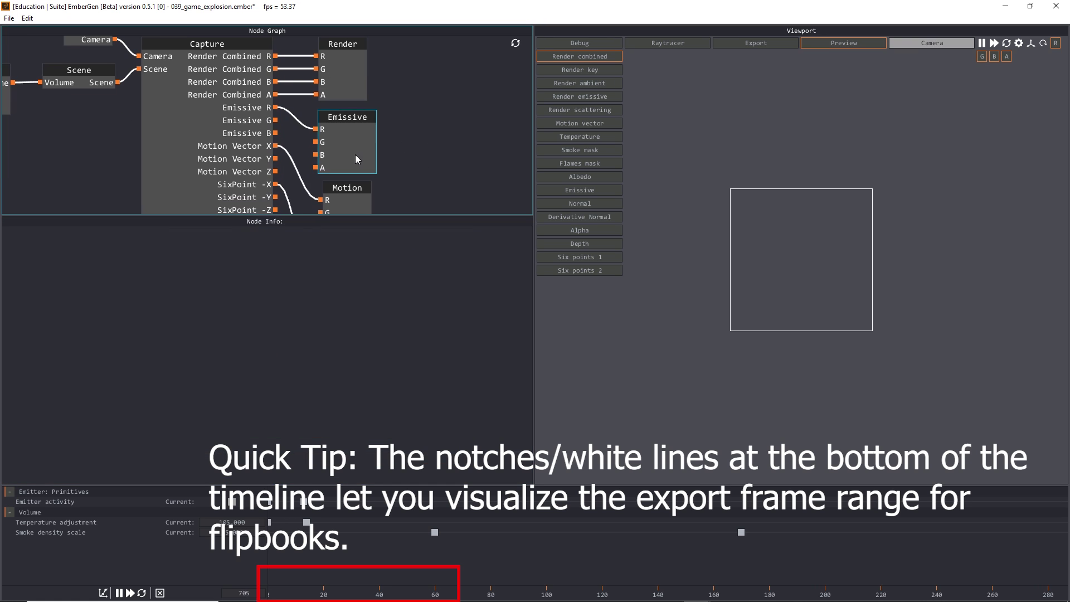
pyautogui.click(356, 155)
pyautogui.scroll(-1, 457, 140)
pyautogui.doubleClick(207, 354)
pyautogui.write('4')
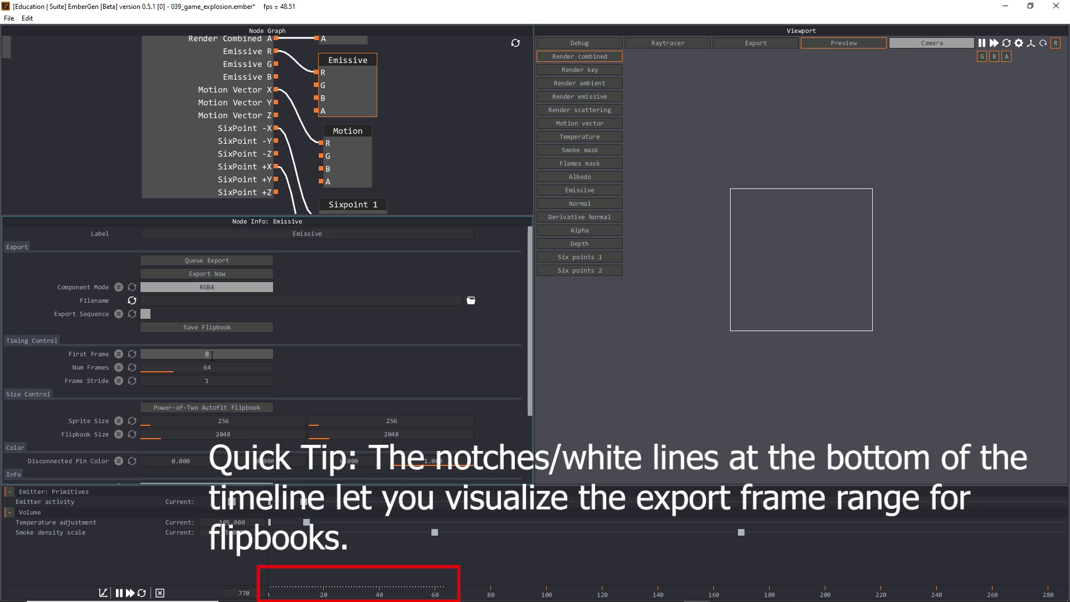
pyautogui.doubleClick(213, 367)
pyautogui.write('120')
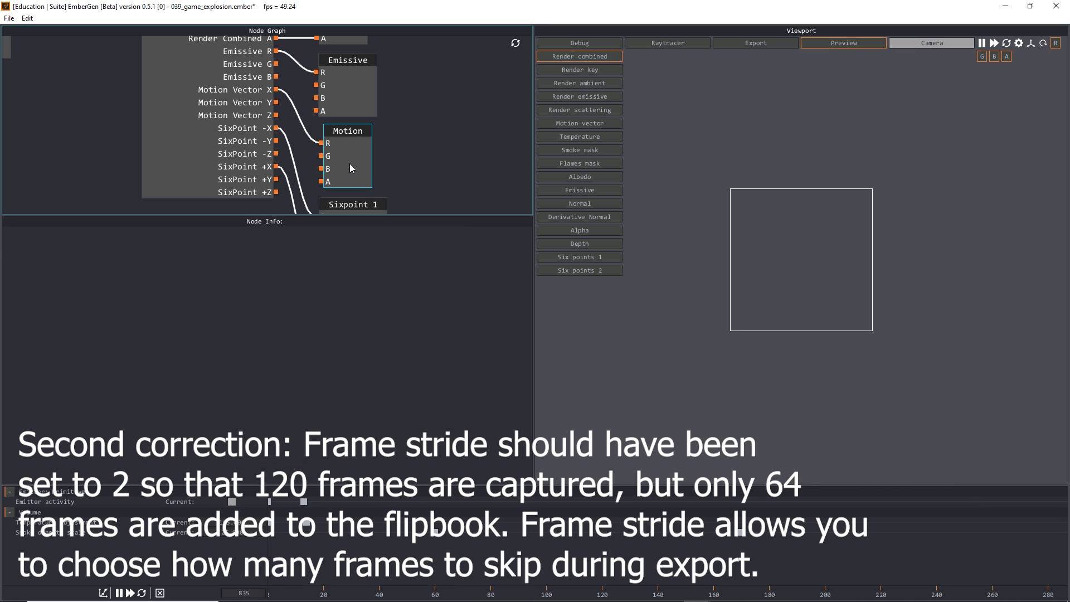
# Step: Set the Motion export's frame count to 120
pyautogui.click(351, 167)
pyautogui.doubleClick(223, 367)
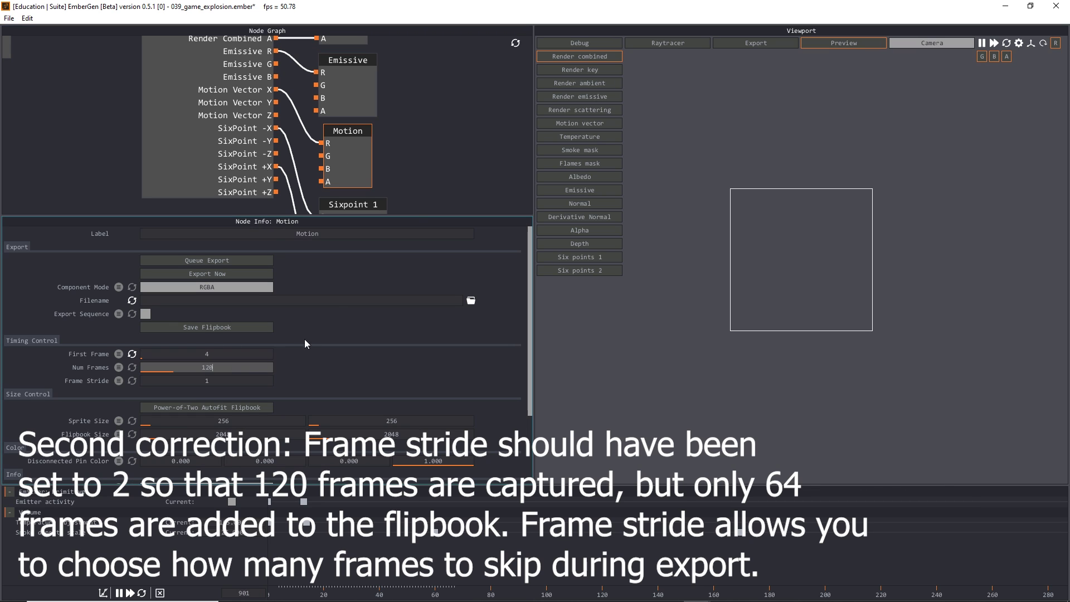
pyautogui.click(421, 190)
pyautogui.scroll(-4, 417, 69)
# Step: Set Sixpoint 1's first frame to 4 and wire Emissive G into the Emissive node
pyautogui.click(359, 157)
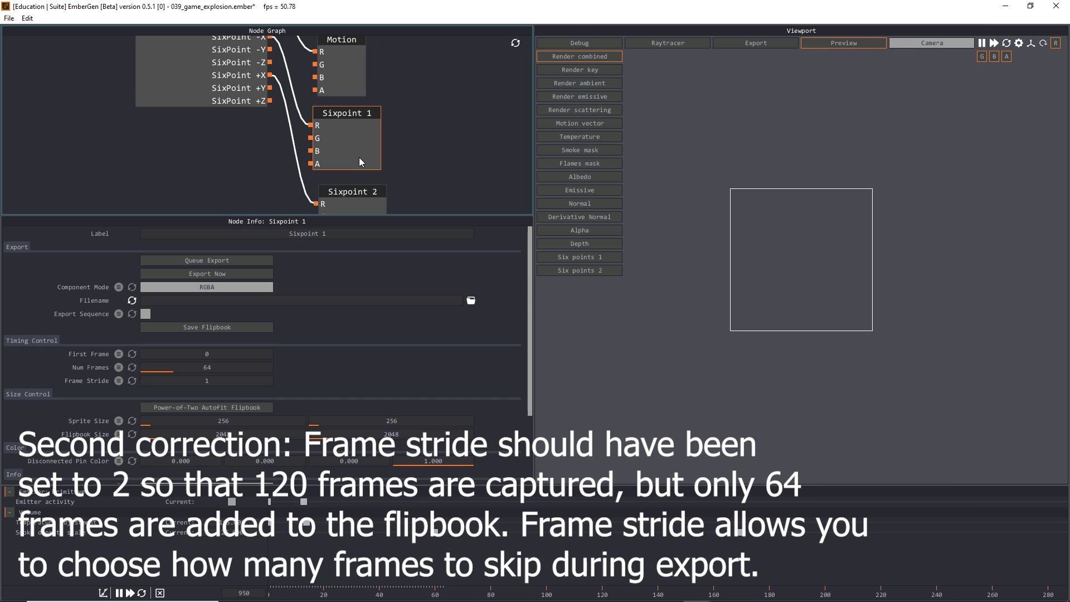
pyautogui.doubleClick(217, 355)
pyautogui.press('BackSpace')
pyautogui.write('4')
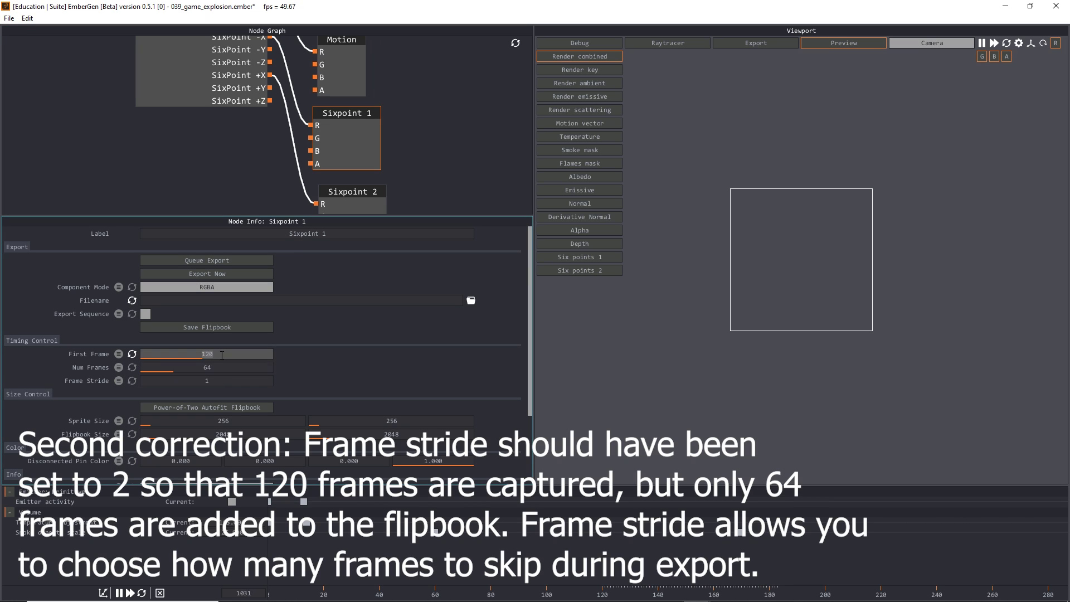
pyautogui.press('Return')
pyautogui.click(418, 162)
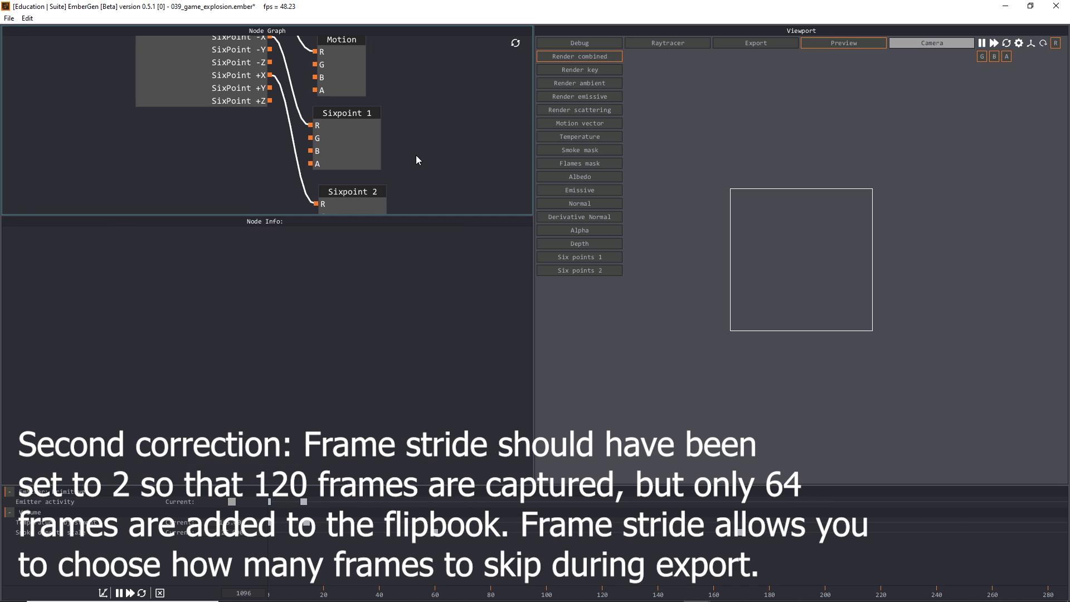
pyautogui.click(364, 155)
pyautogui.scroll(3, 433, 130)
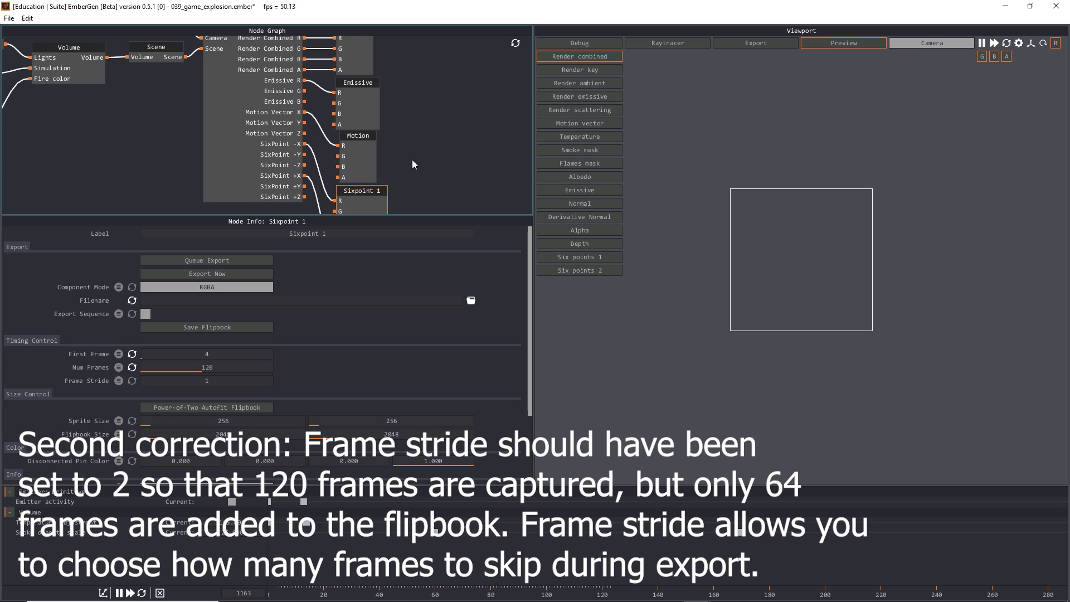
pyautogui.moveTo(305, 149); pyautogui.dragTo(336, 172)
# Step: Wire Emissive B into the Emissive node and set its component mode to RGB
pyautogui.click(359, 166)
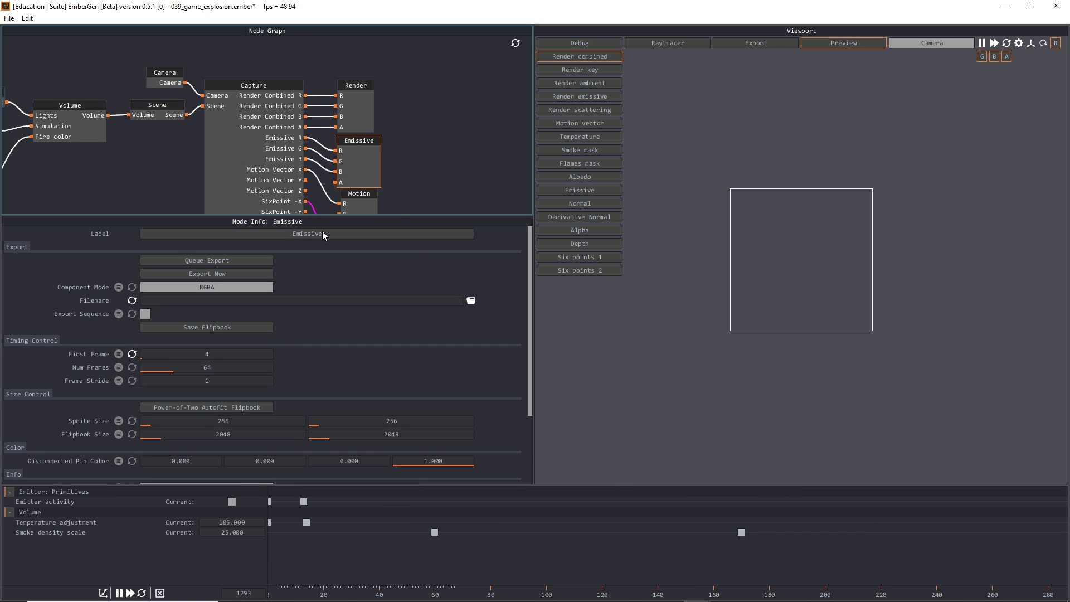
pyautogui.click(234, 287)
pyautogui.click(225, 318)
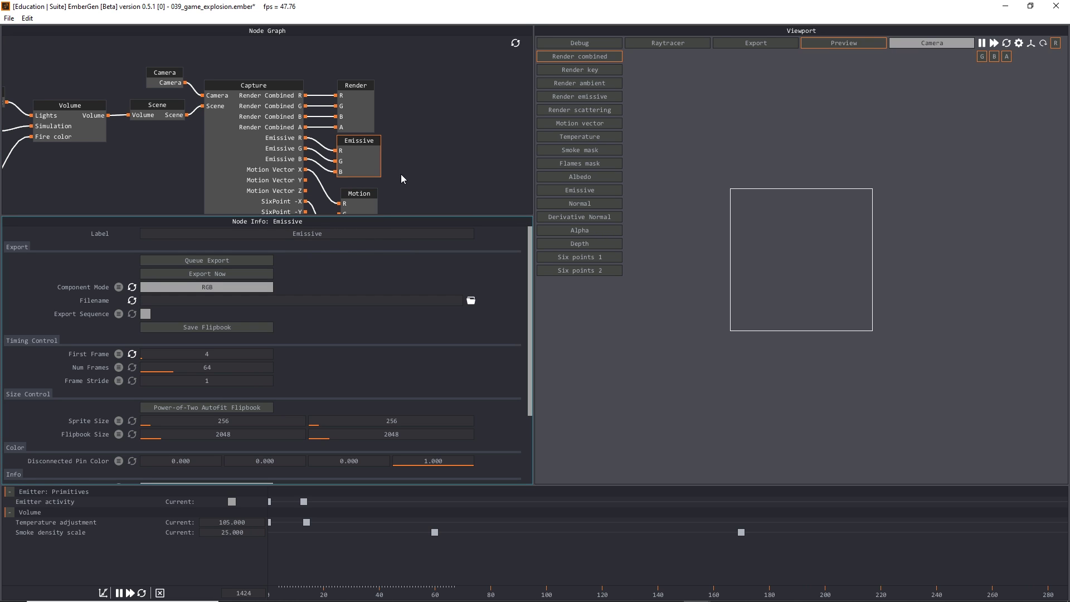
# Step: Set the Motion export's component mode to RGB
pyautogui.scroll(-3, 376, 169)
pyautogui.click(359, 174)
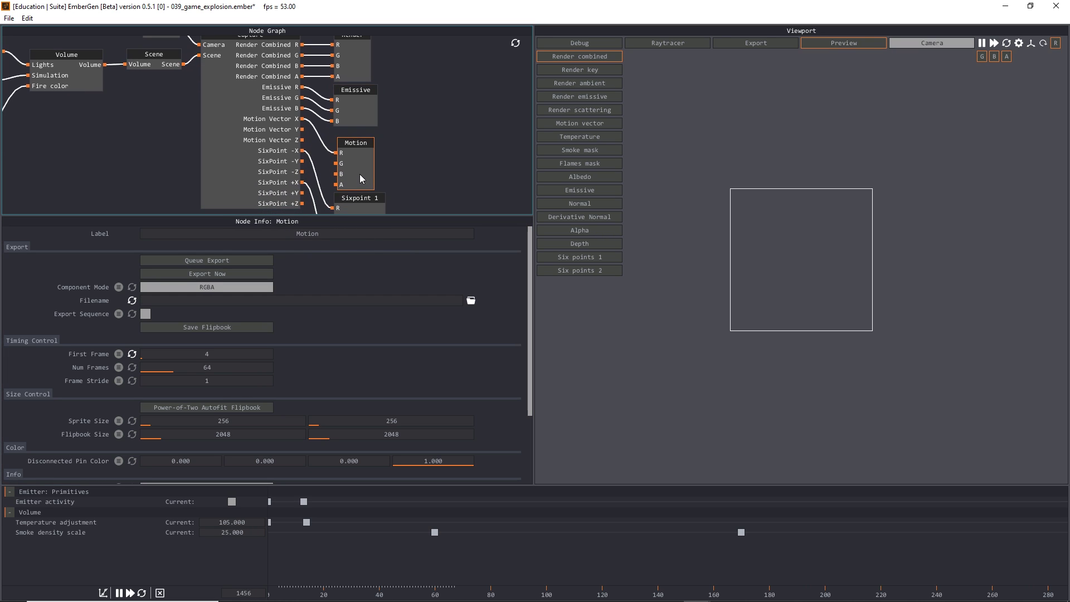
pyautogui.click(219, 287)
pyautogui.click(209, 320)
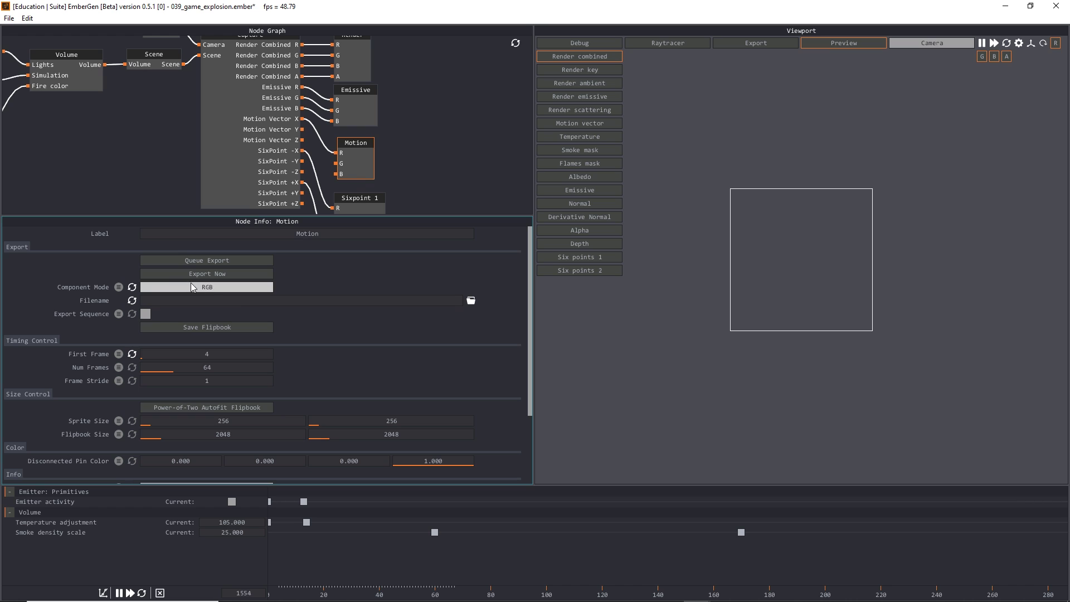
# Step: Wire Motion Vector Y and Z into Motion, and SixPoint -Y and -Z into Sixpoint 1
pyautogui.scroll(-1, 390, 176)
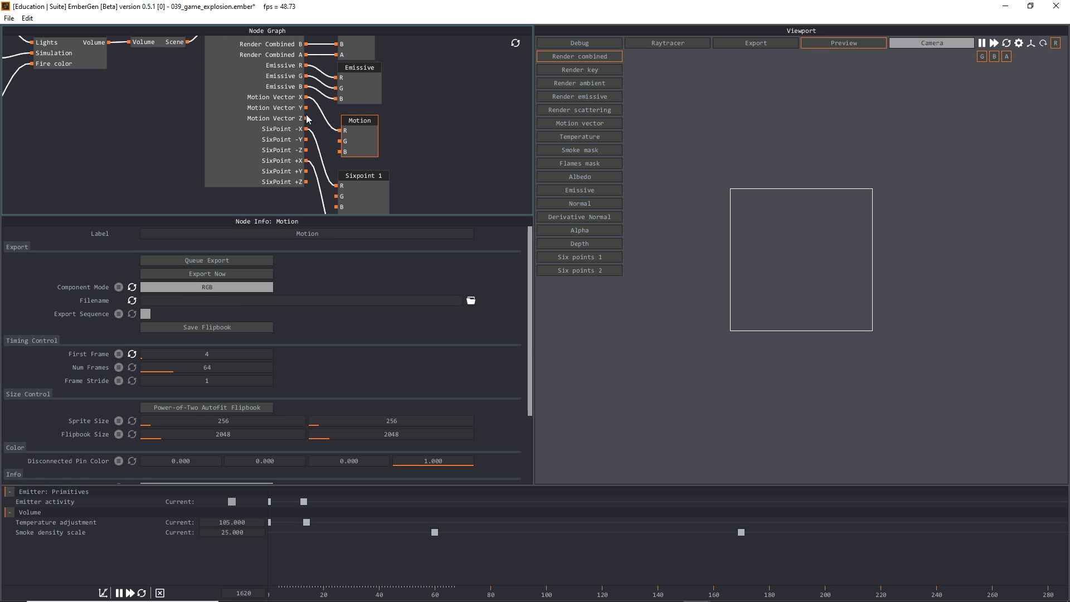
pyautogui.moveTo(306, 108); pyautogui.dragTo(342, 154)
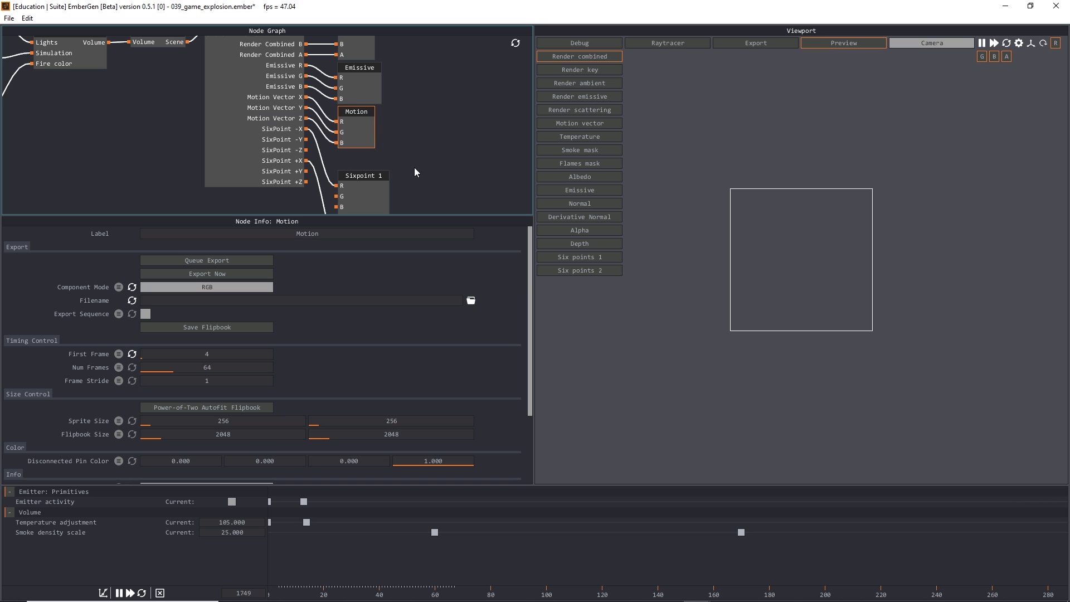
pyautogui.scroll(-1, 339, 135)
pyautogui.moveTo(311, 122); pyautogui.dragTo(341, 180)
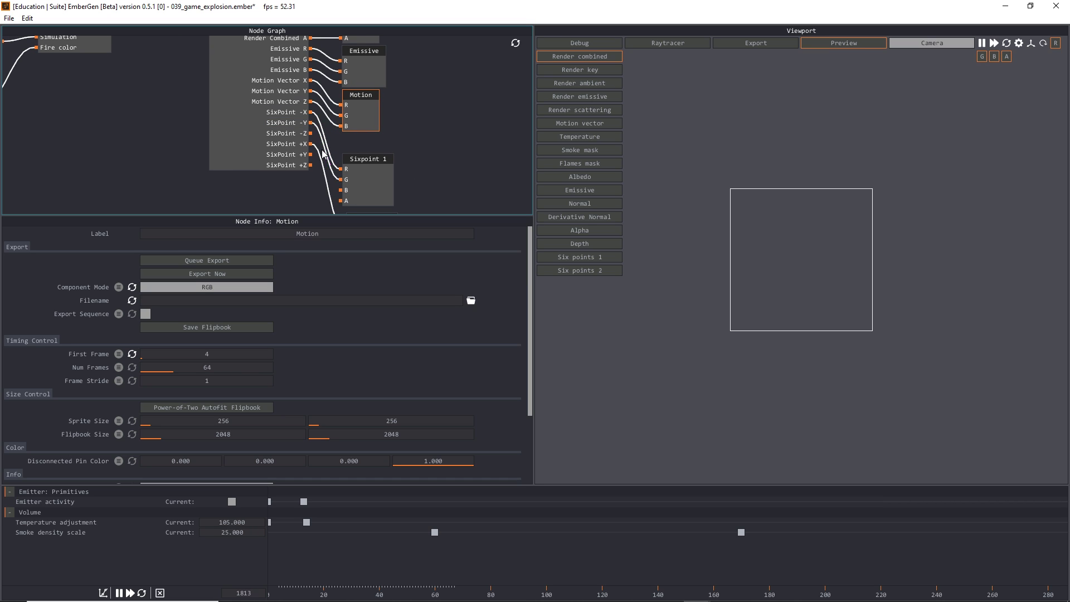
pyautogui.moveTo(311, 133); pyautogui.dragTo(373, 141)
# Step: Wire SixPoint +Y and +Z into Sixpoint 2's G and B inputs
pyautogui.scroll(-2, 409, 168)
pyautogui.moveTo(319, 114); pyautogui.dragTo(352, 199)
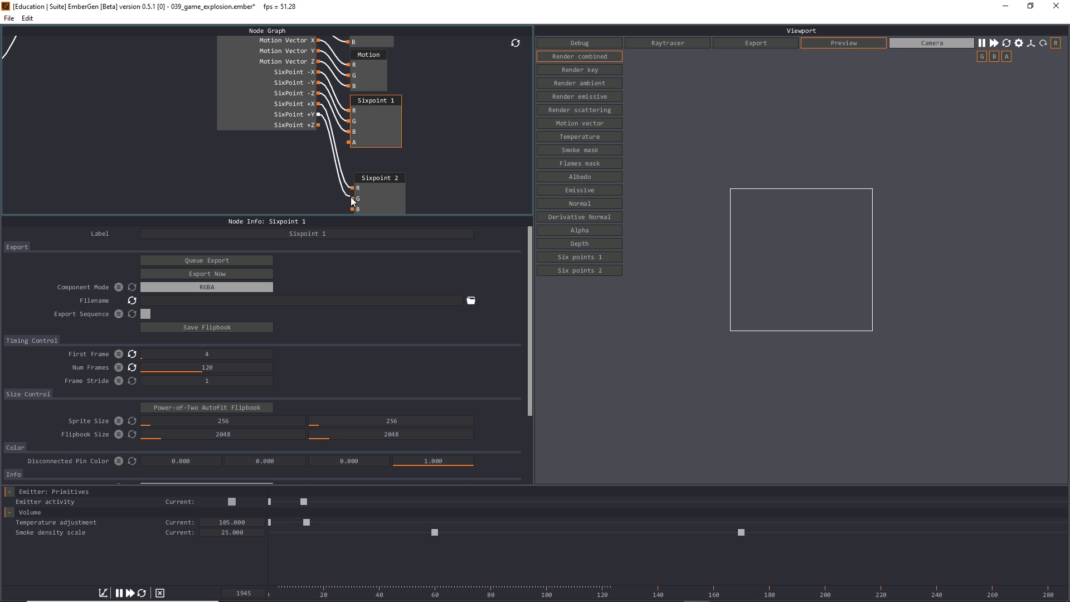
pyautogui.moveTo(318, 125); pyautogui.dragTo(377, 176)
# Step: Select the Capture node and its Render output to review the Render export settings
pyautogui.scroll(3, 448, 132)
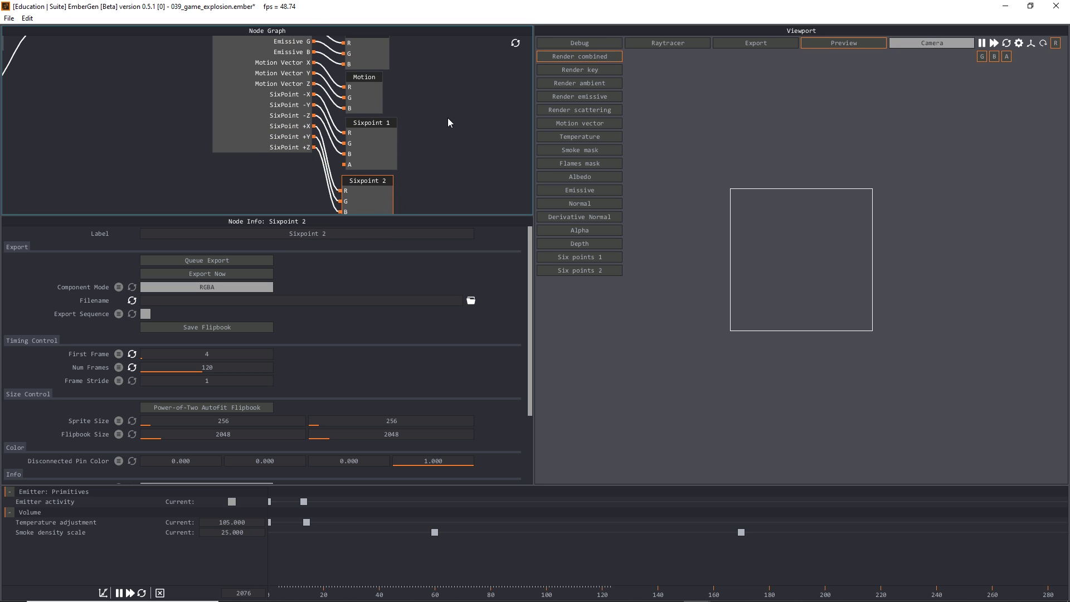
pyautogui.scroll(-3, 444, 128)
pyautogui.scroll(3, 393, 138)
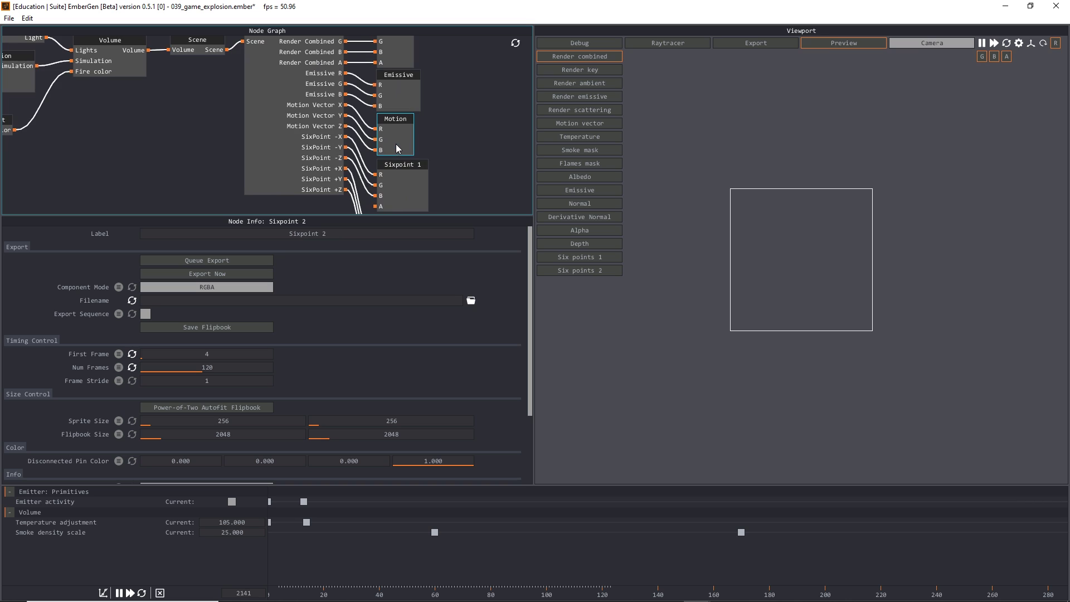
pyautogui.scroll(2, 440, 100)
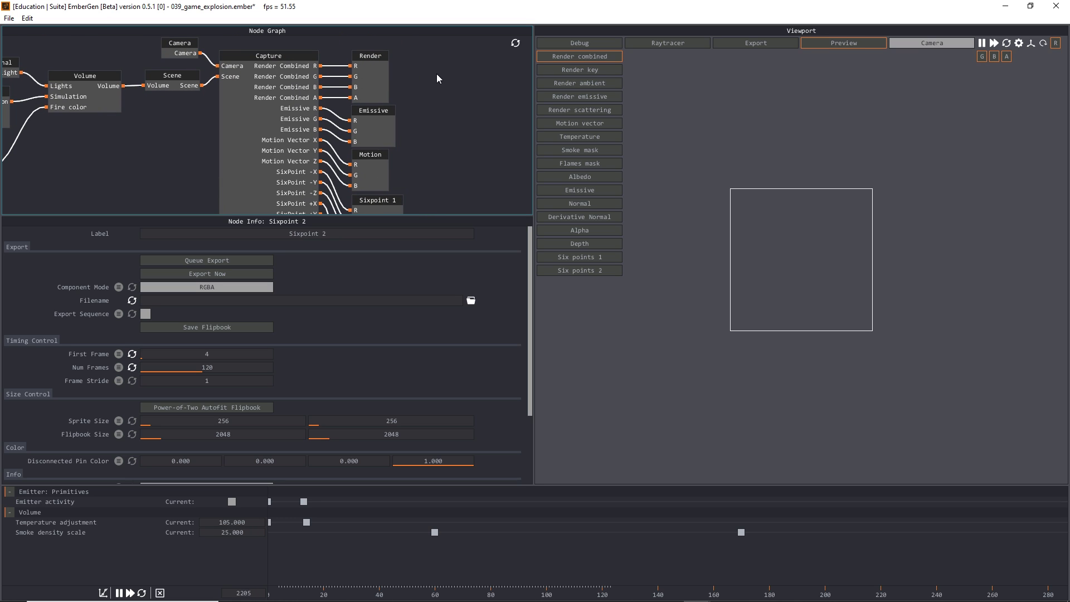
pyautogui.scroll(-3, 424, 170)
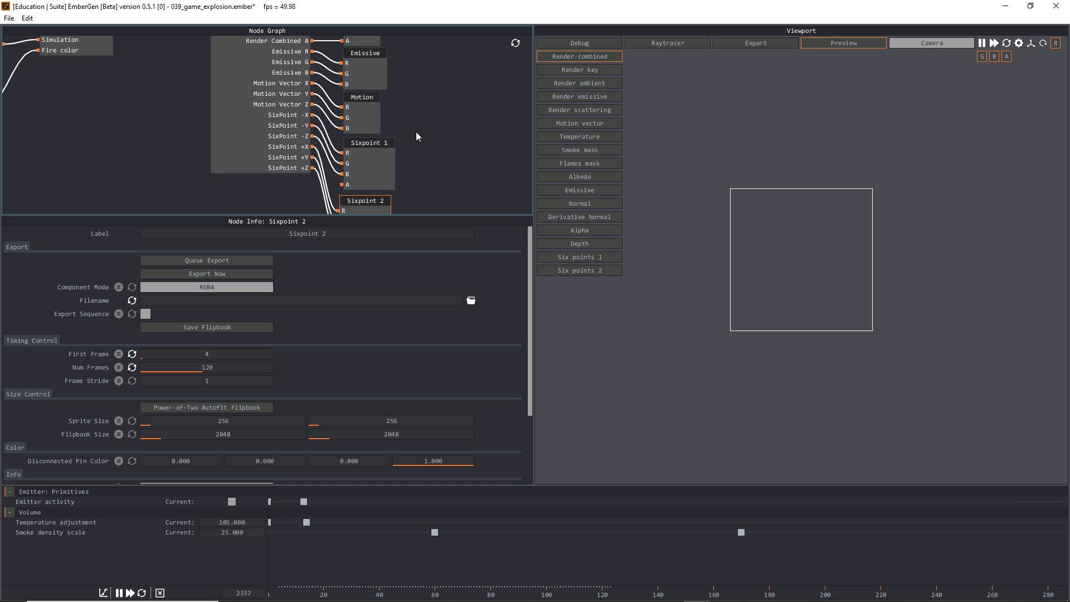
pyautogui.scroll(2, 416, 132)
pyautogui.scroll(-2, 413, 144)
pyautogui.scroll(2, 418, 133)
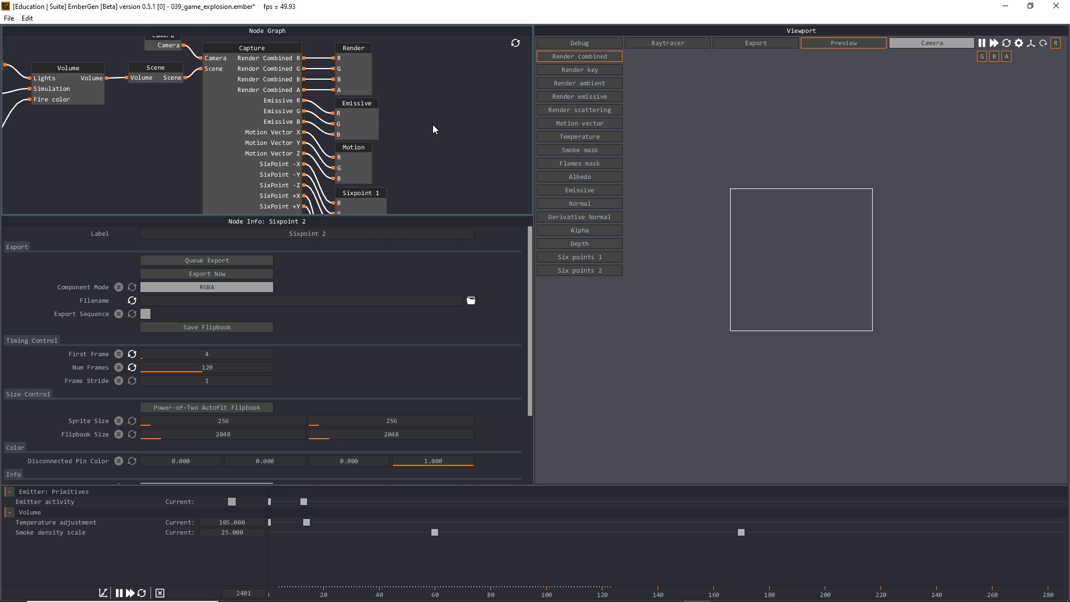
pyautogui.click(240, 129)
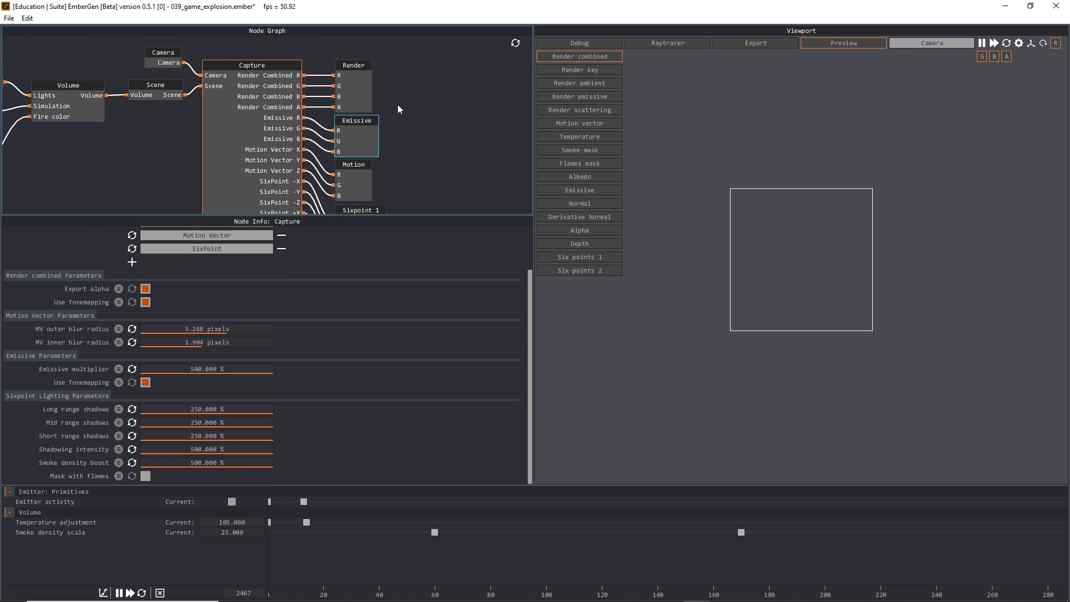
pyautogui.click(359, 88)
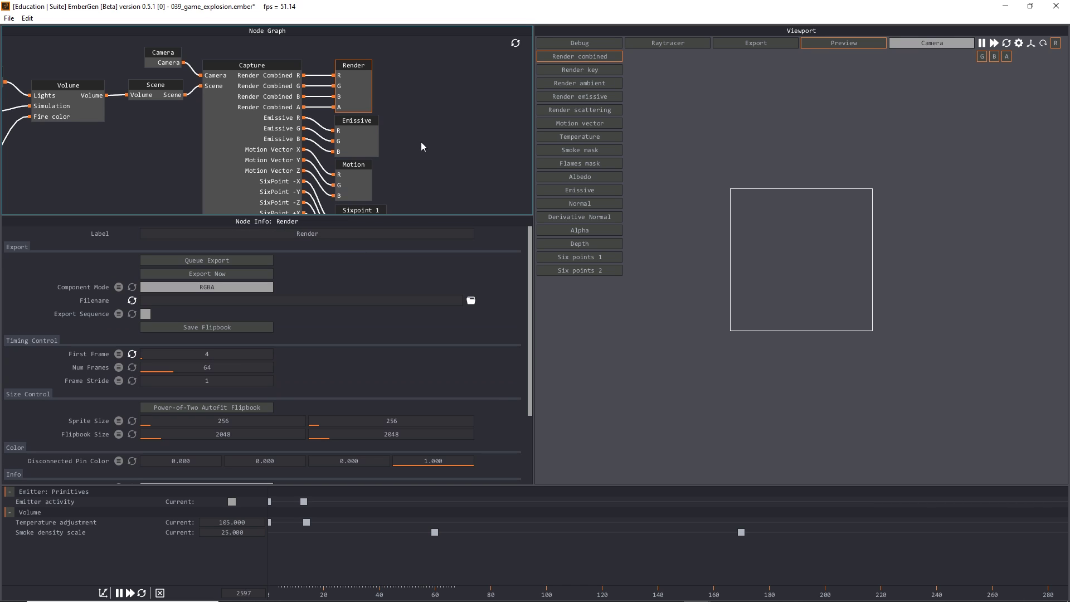
pyautogui.click(422, 127)
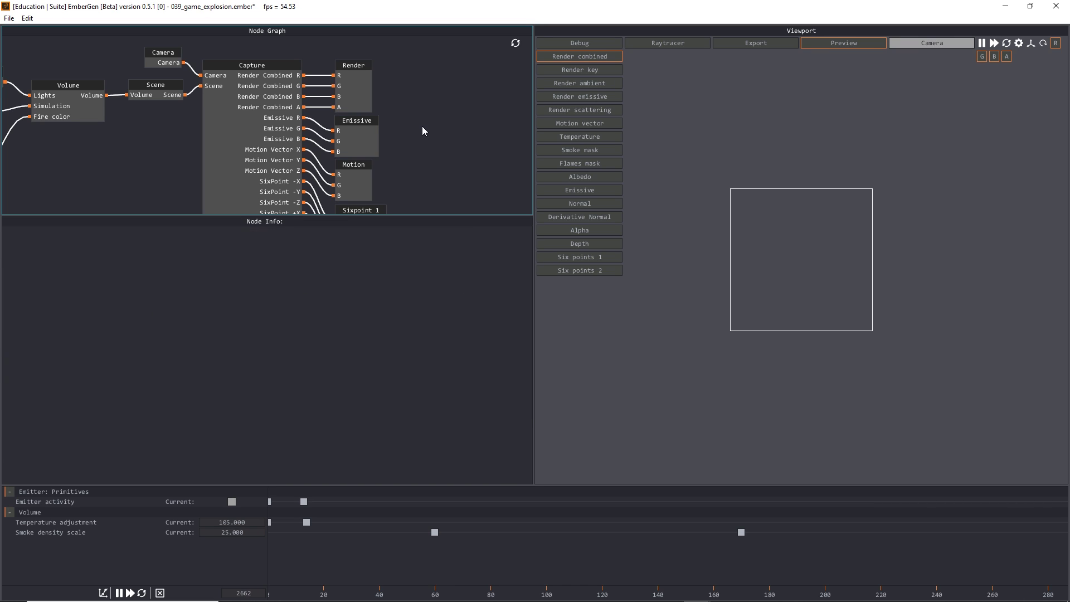
# Step: Create a new 'tutorial' folder for the Render export and open it
pyautogui.click(359, 92)
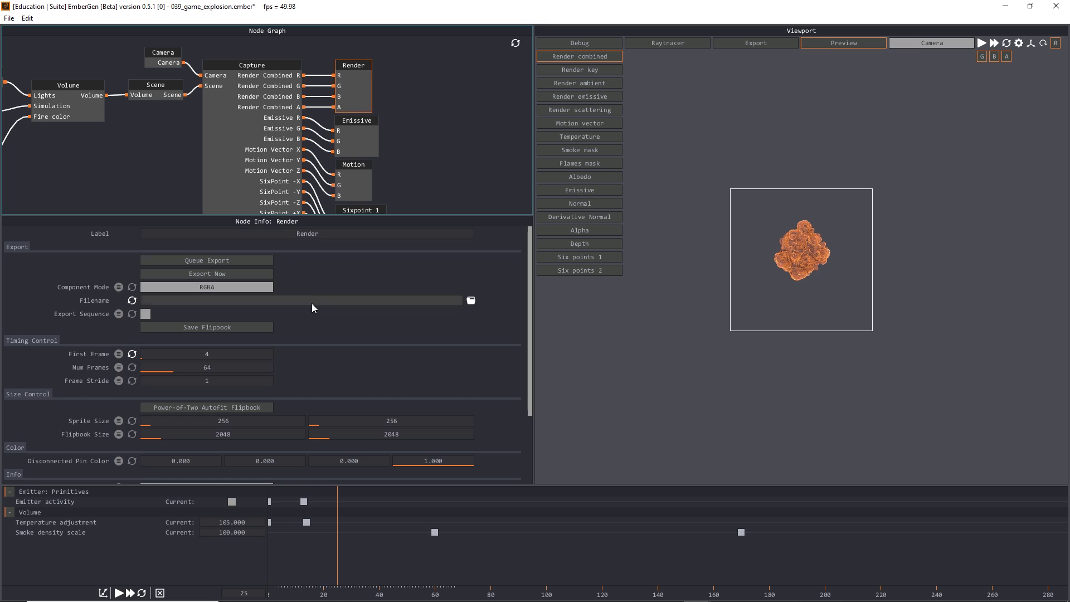
pyautogui.click(471, 301)
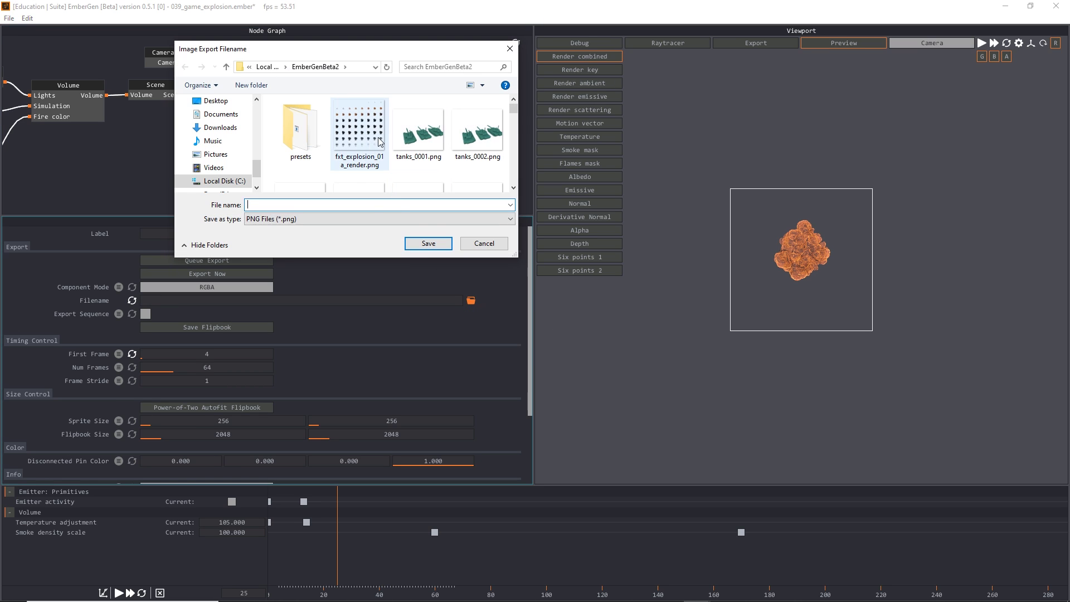
pyautogui.click(252, 85)
pyautogui.write('tutorial')
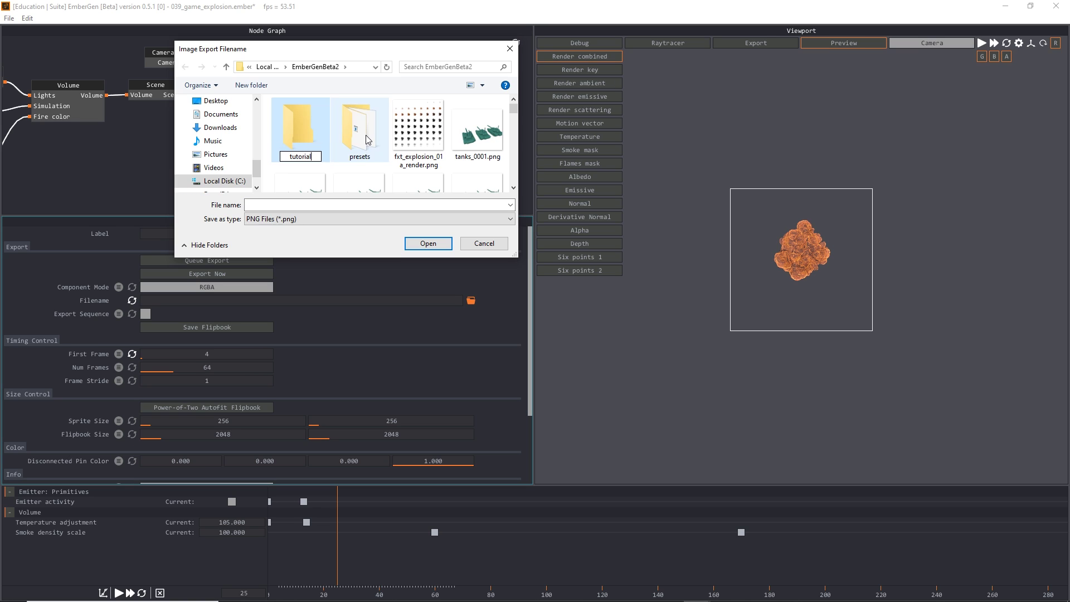
pyautogui.press('Return')
pyautogui.doubleClick(360, 125)
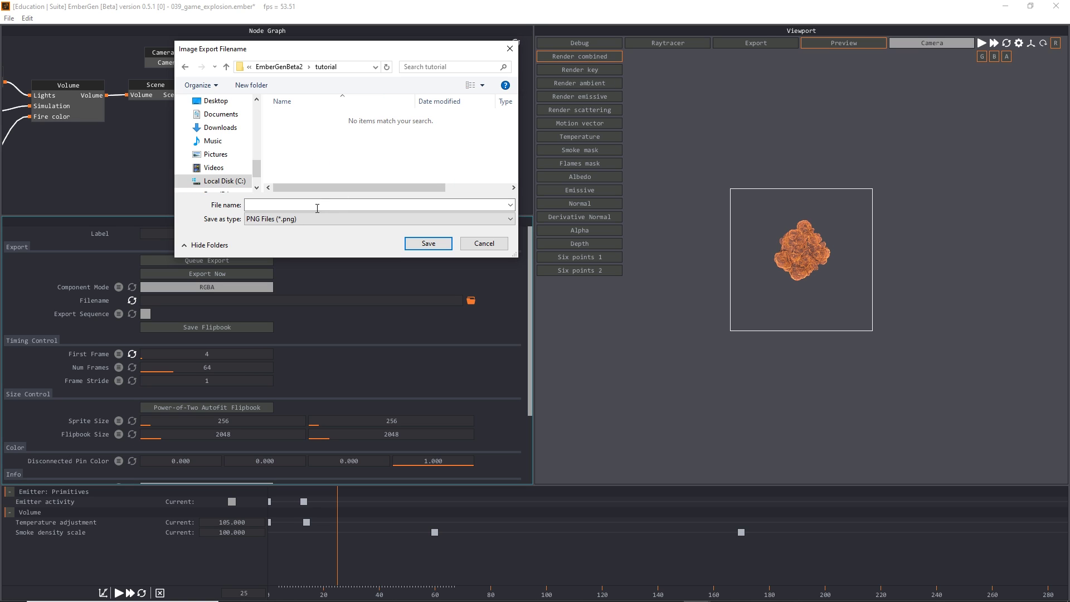
# Step: Name the file fxt_explosion_render, keep PNG as the type, and save
pyautogui.click(302, 208)
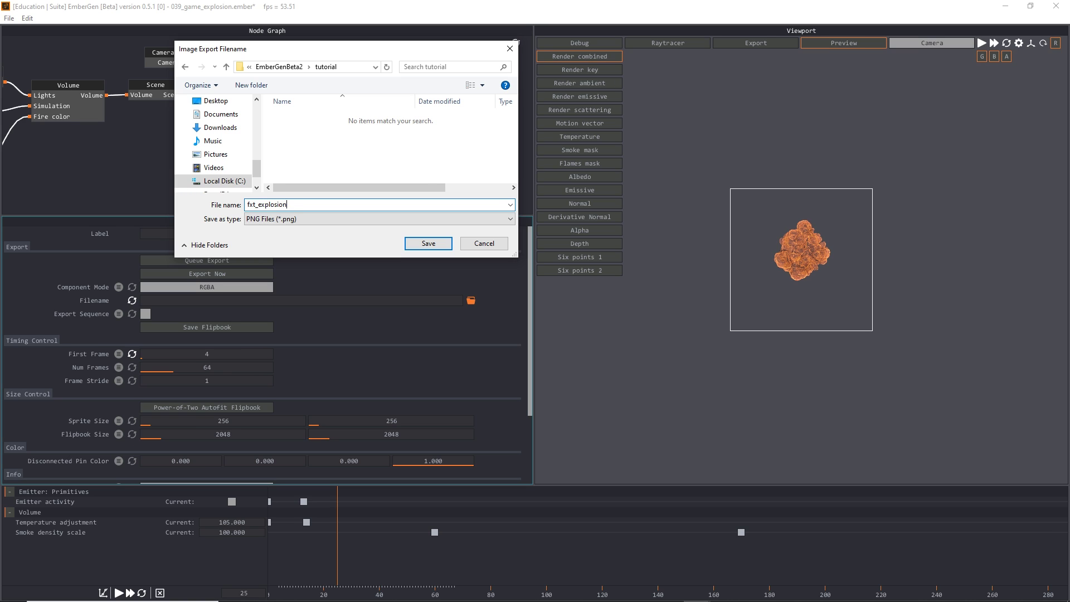
pyautogui.hotkey('ctrl', 'a')
pyautogui.click(287, 204)
pyautogui.hotkey('ctrl', 'a')
pyautogui.hotkey('ctrl', 'c')
pyautogui.click(289, 205)
pyautogui.click(326, 218)
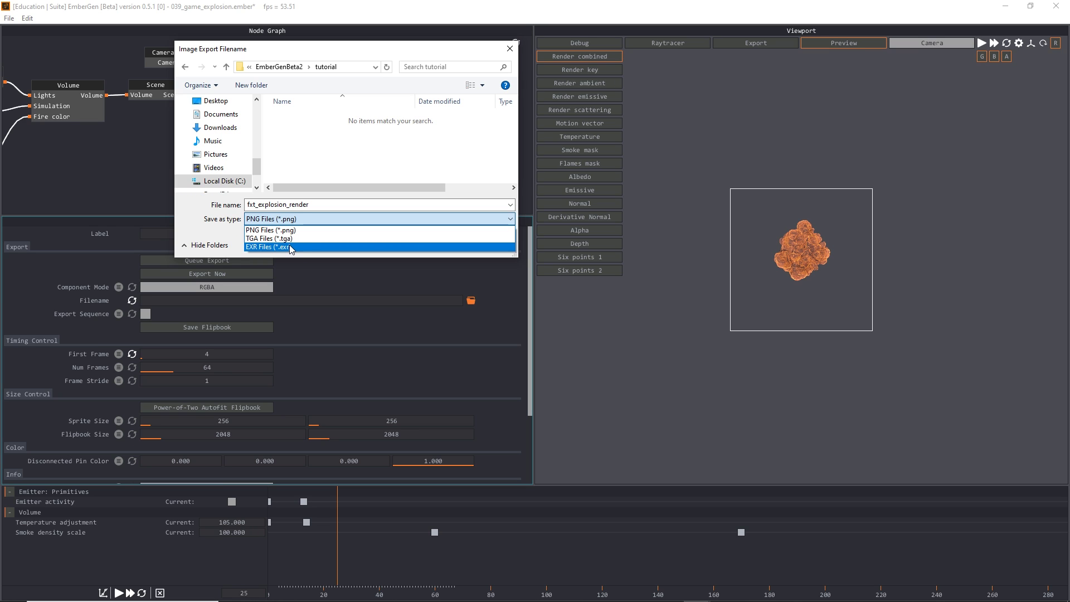
pyautogui.click(211, 221)
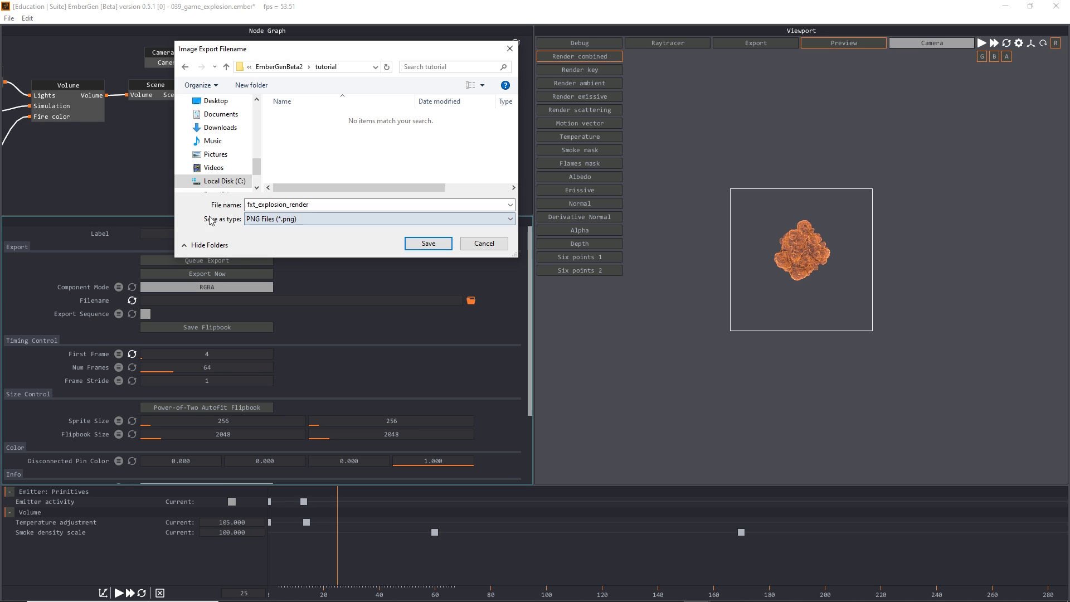
pyautogui.click(429, 244)
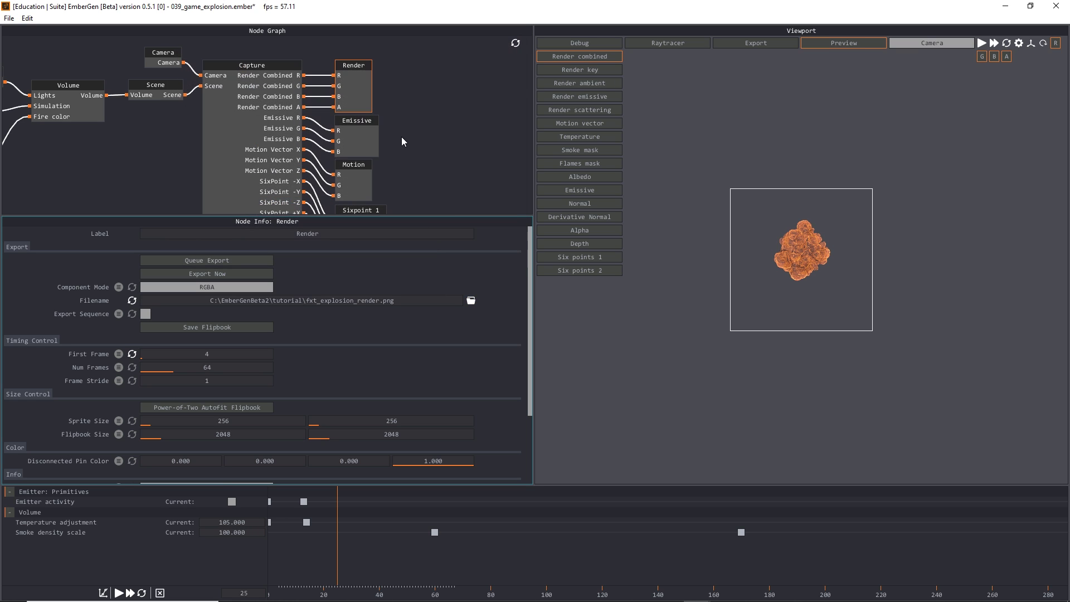
# Step: Set the Emissive output's export path to fxt_explosion_emissive in the tutorial folder
pyautogui.click(374, 138)
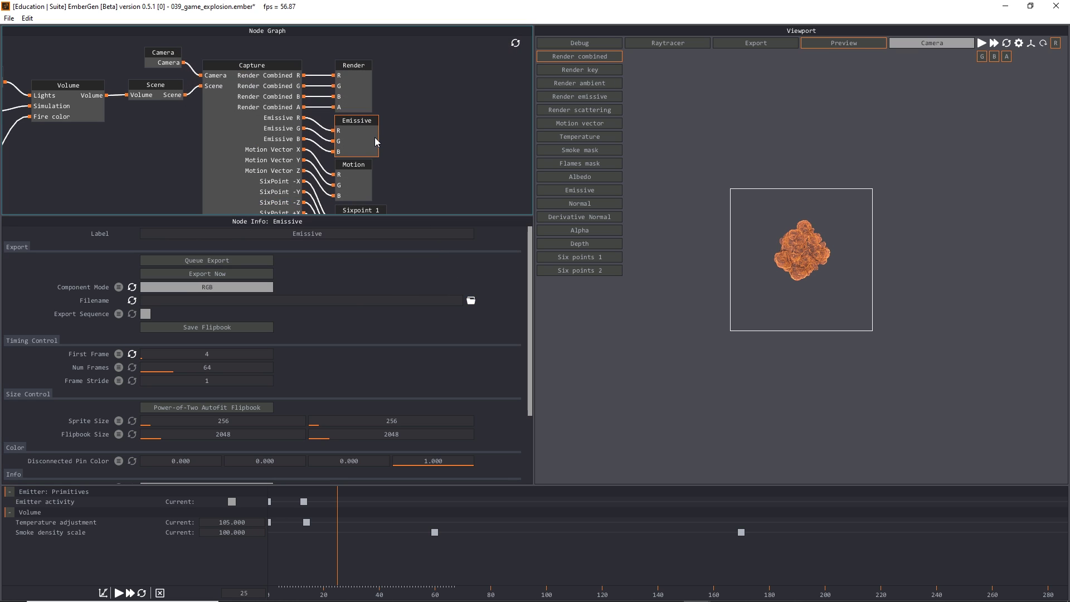
pyautogui.click(468, 303)
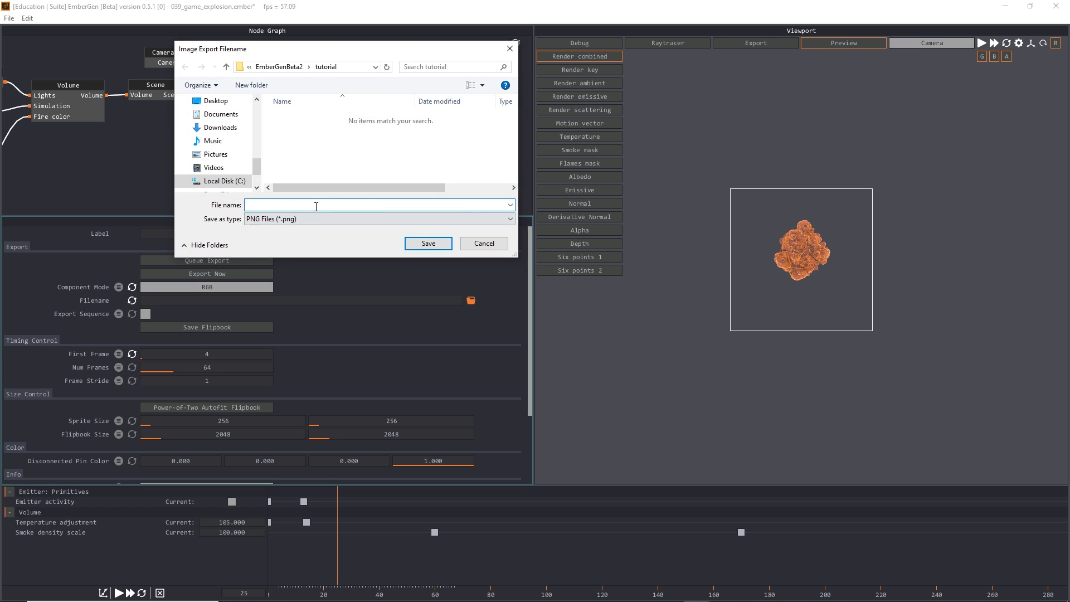
pyautogui.hotkey('ctrl', 'v')
pyautogui.write('emissive')
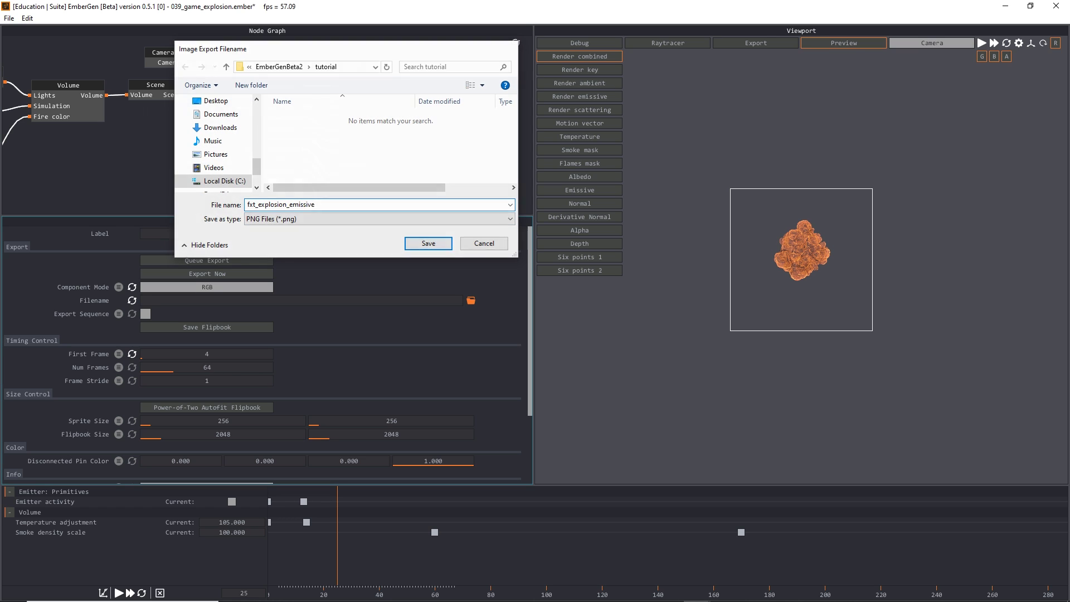
pyautogui.press('Return')
# Step: Set the Motion output's export path to fxt_explosion_motion
pyautogui.click(369, 175)
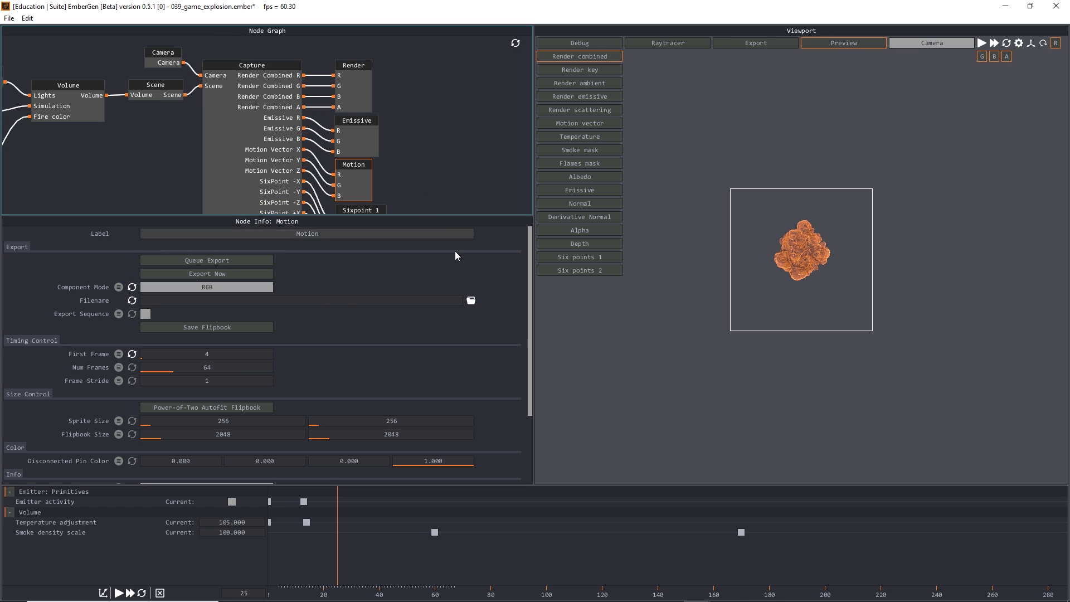
pyautogui.click(470, 300)
pyautogui.hotkey('ctrl', 'v')
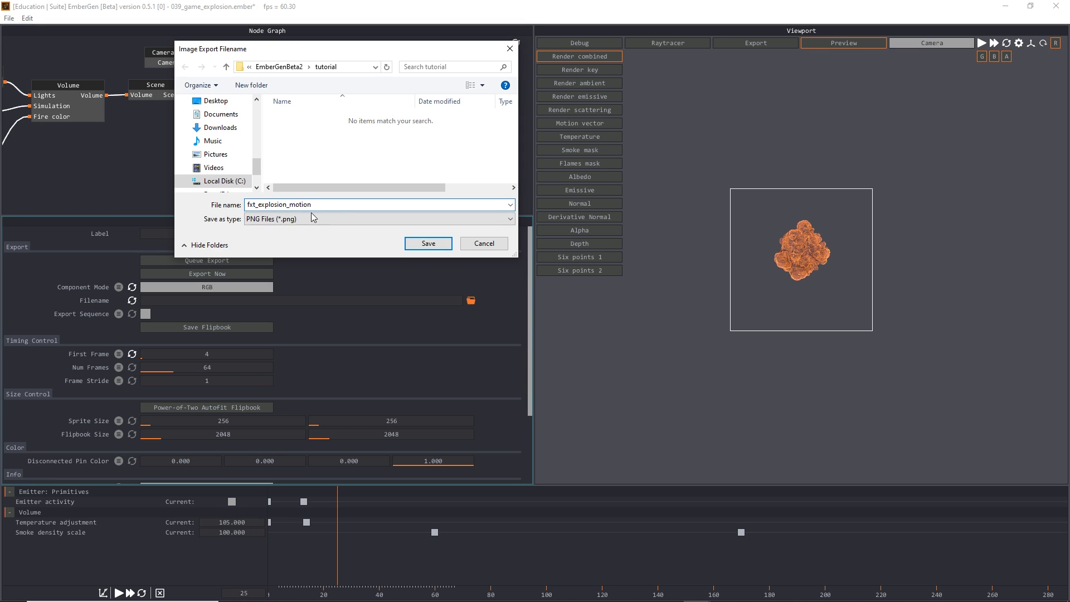
pyautogui.write('motion')
pyautogui.click(428, 243)
# Step: Set the Sixpoint 1 output's export path to fxt_explosion_six1.png
pyautogui.moveTo(401, 195); pyautogui.dragTo(399, 121, button='middle')
pyautogui.click(379, 139)
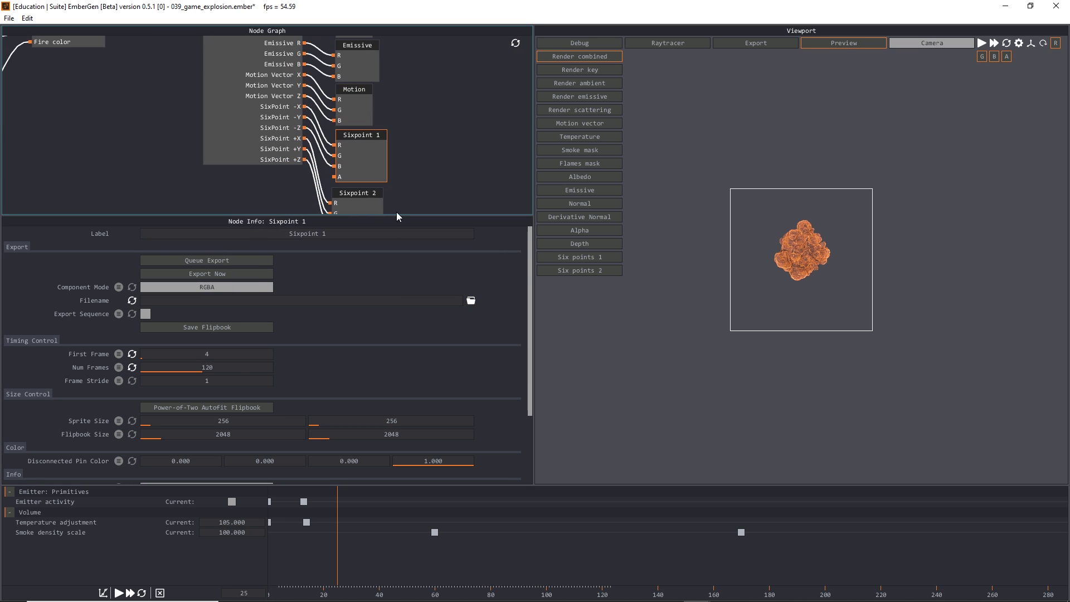
pyautogui.click(471, 301)
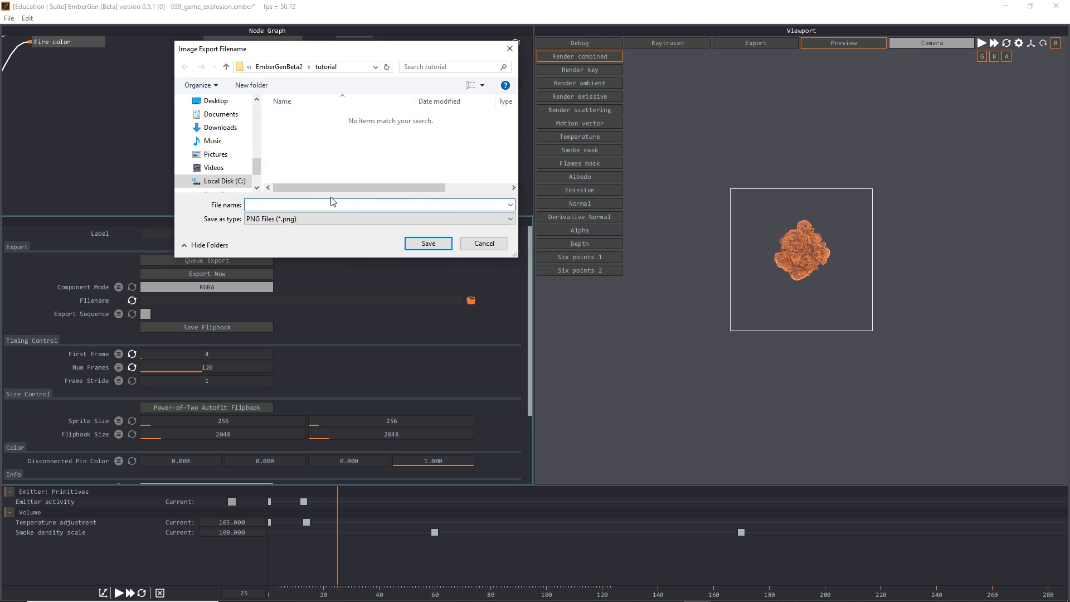
pyautogui.hotkey('ctrl', 'v')
pyautogui.click(427, 243)
# Step: Set the Sixpoint 2 output's export path to fxt_explosion_six2.png
pyautogui.moveTo(434, 197); pyautogui.dragTo(408, 100, button='middle')
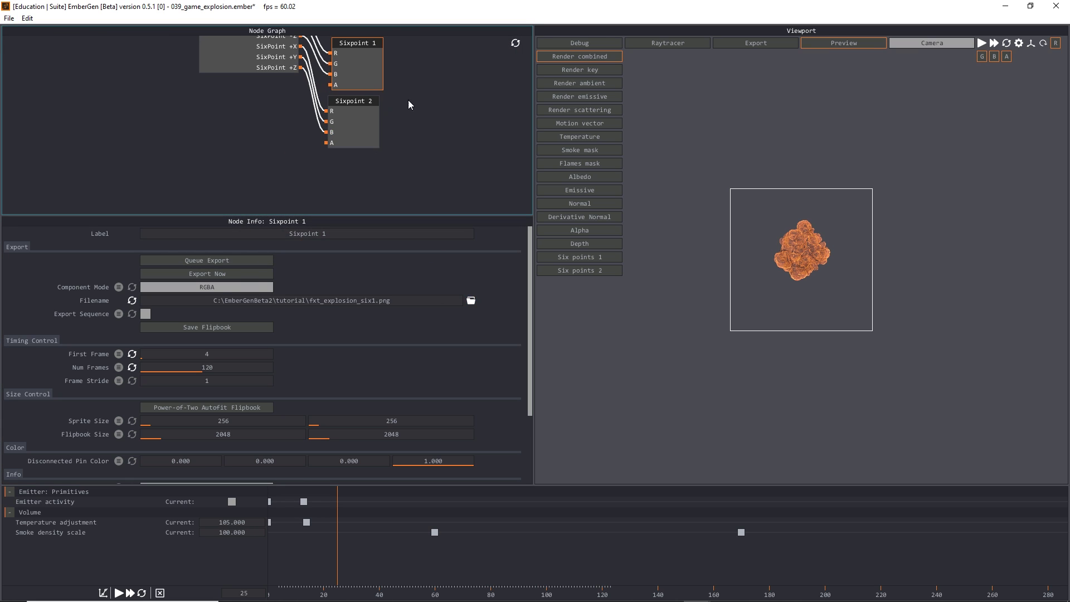
pyautogui.click(354, 112)
pyautogui.click(471, 300)
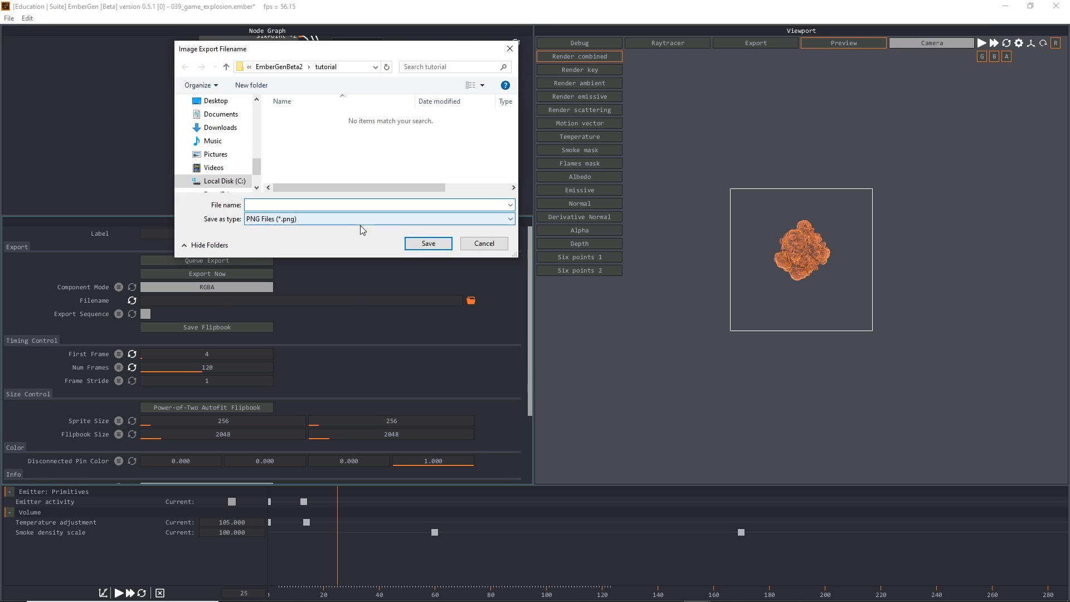
pyautogui.hotkey('ctrl', 'v')
pyautogui.write('siux')
pyautogui.write('2')
pyautogui.press('Return')
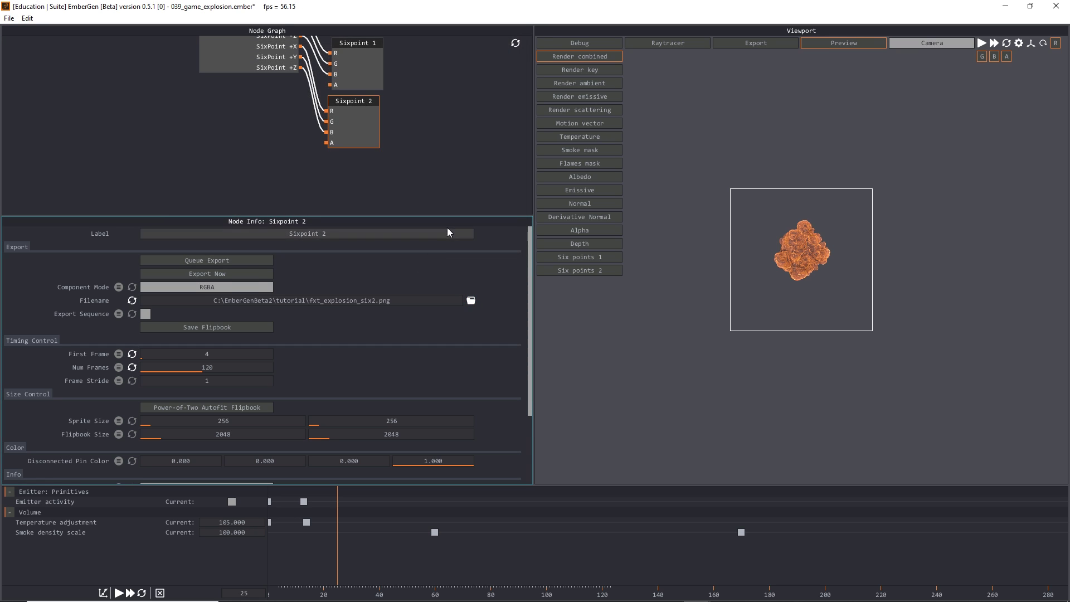
# Step: Zoom out the Node Graph and review the Capture node's parameters
pyautogui.scroll(-5, 408, 145)
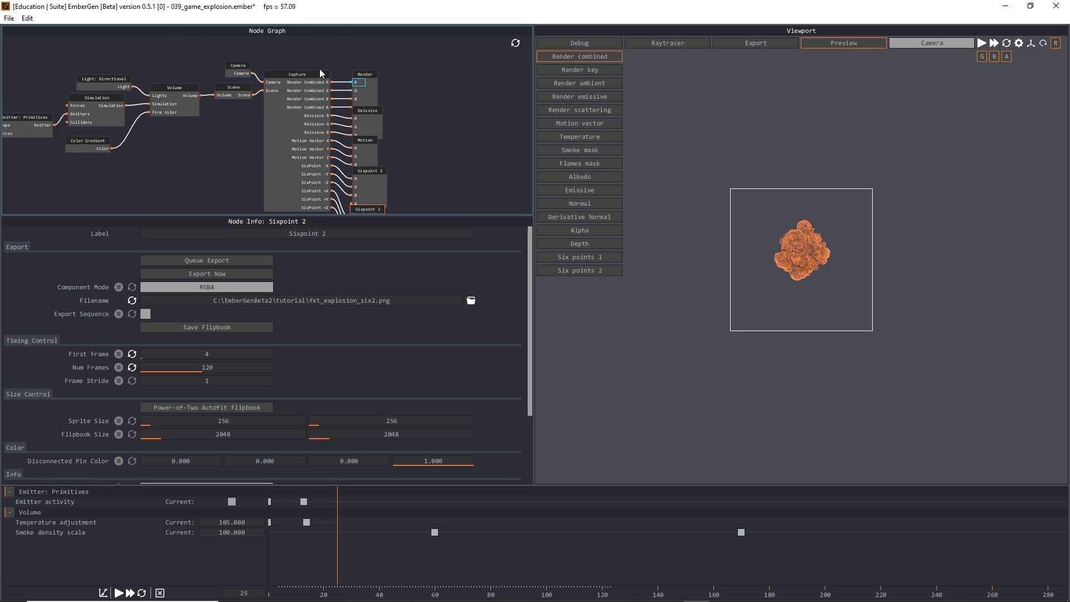
pyautogui.click(275, 145)
pyautogui.scroll(-5, 346, 386)
pyautogui.scroll(2, 272, 314)
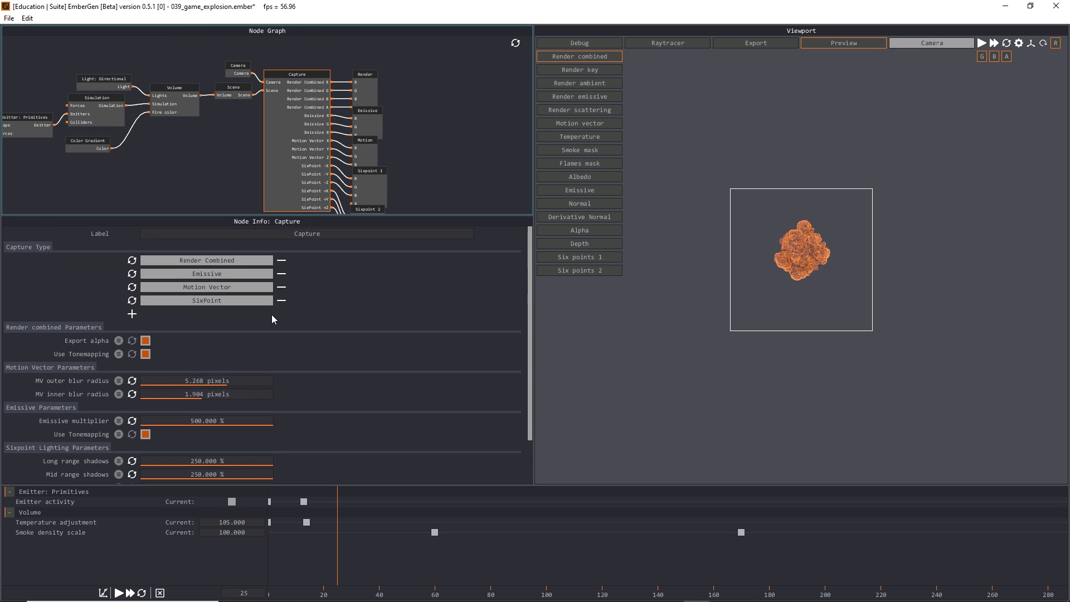
pyautogui.scroll(-2, 252, 454)
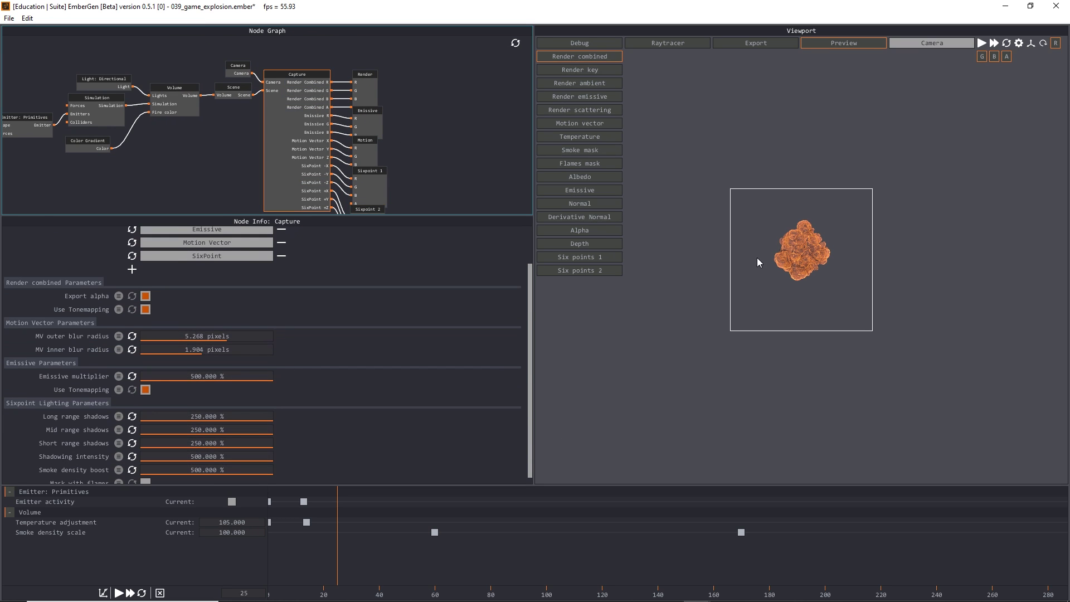
# Step: Restart the explosion playback, pause it, then resume it
pyautogui.press('space')
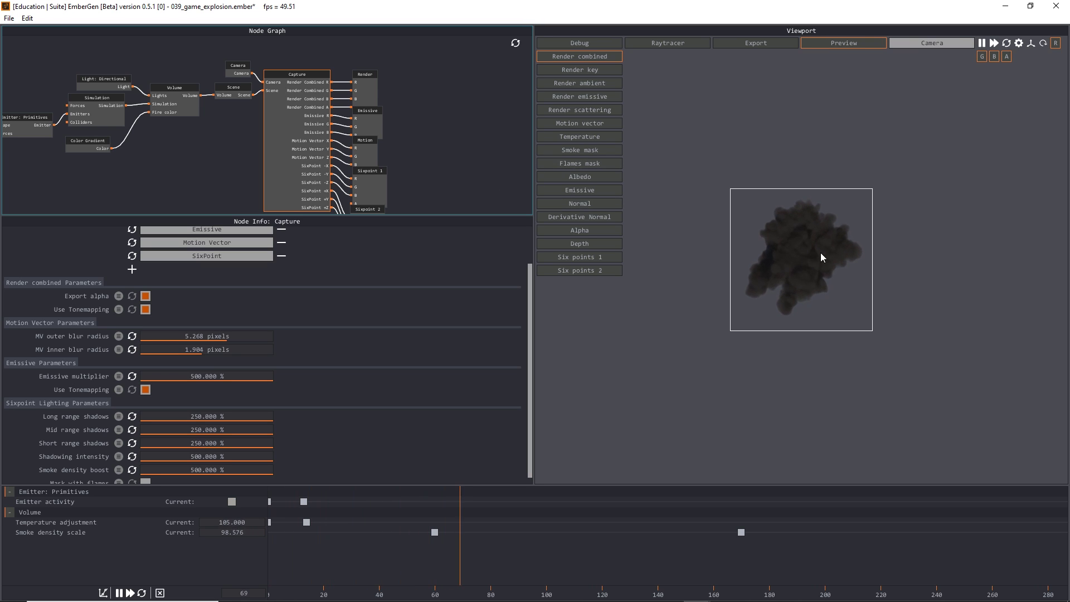
pyautogui.press('space')
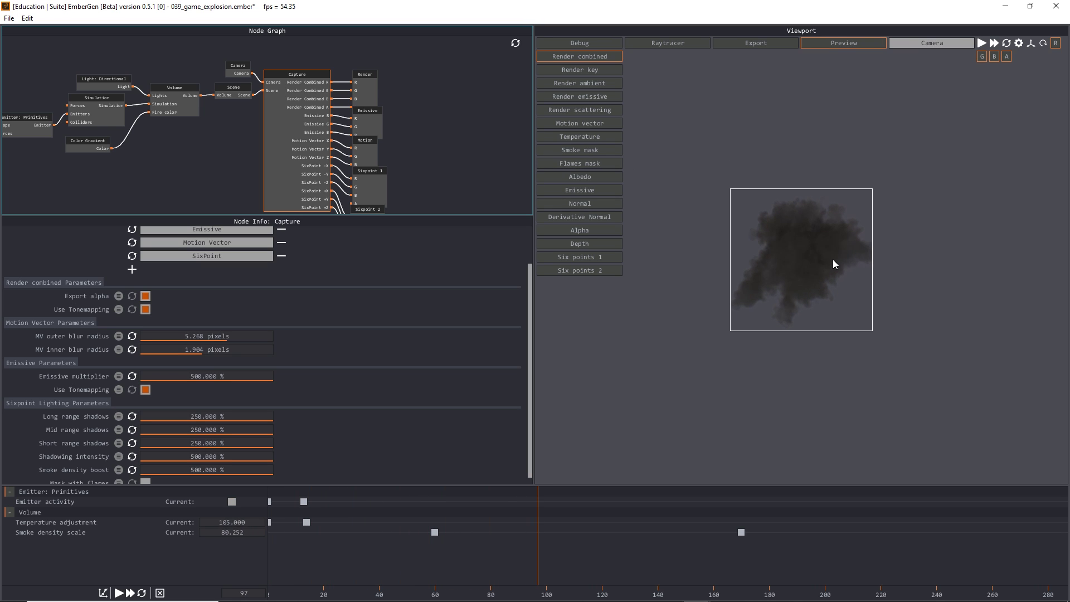
pyautogui.press('space')
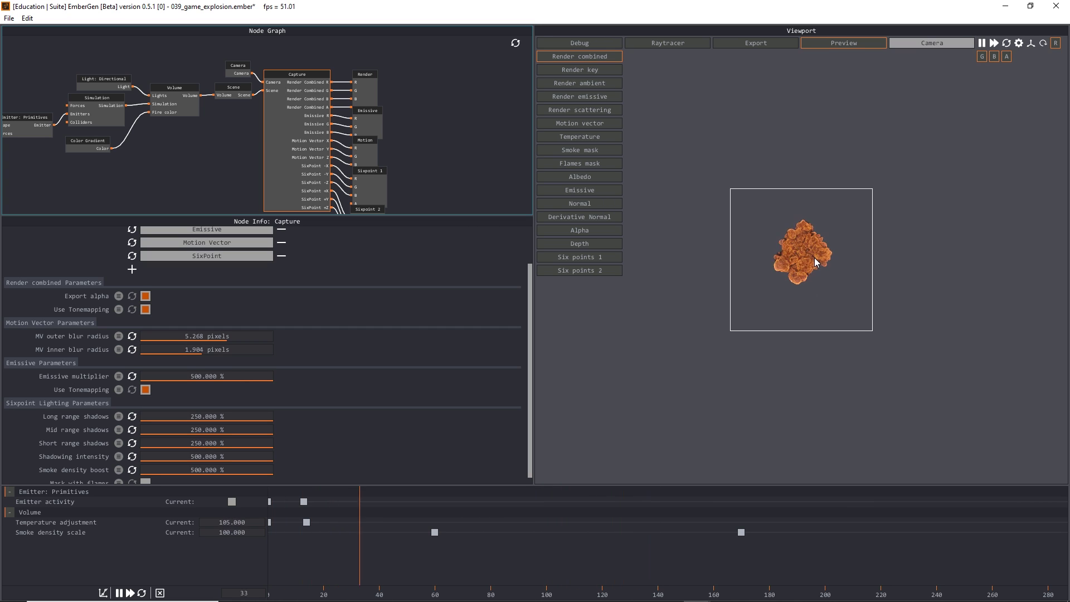
# Step: Queue the Render and Emissive outputs for export, re-queuing after a cancel
pyautogui.click(403, 80)
pyautogui.click(370, 88)
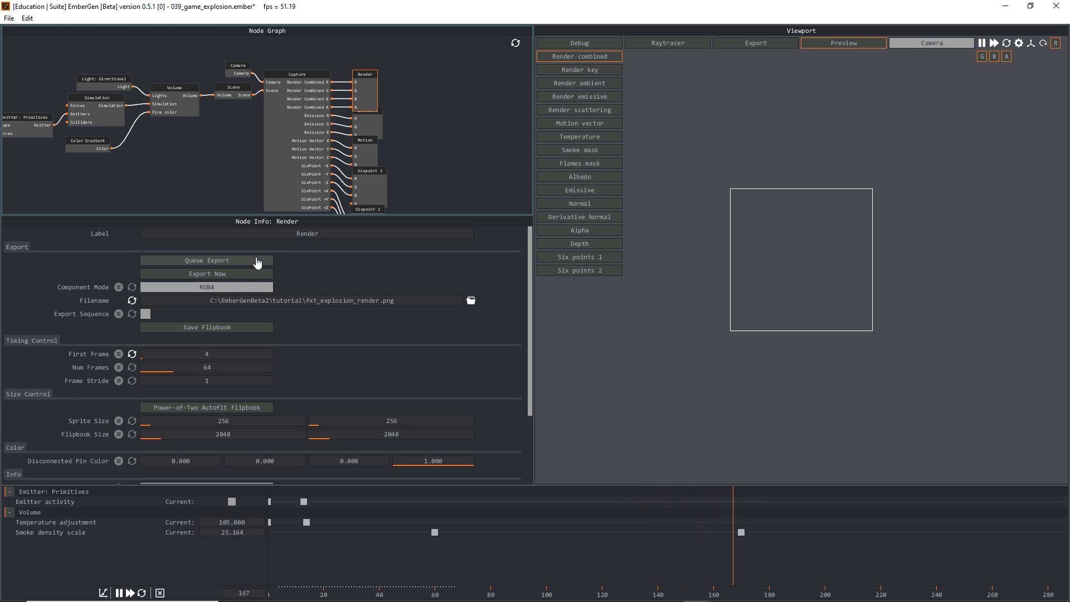
pyautogui.scroll(2, 376, 65)
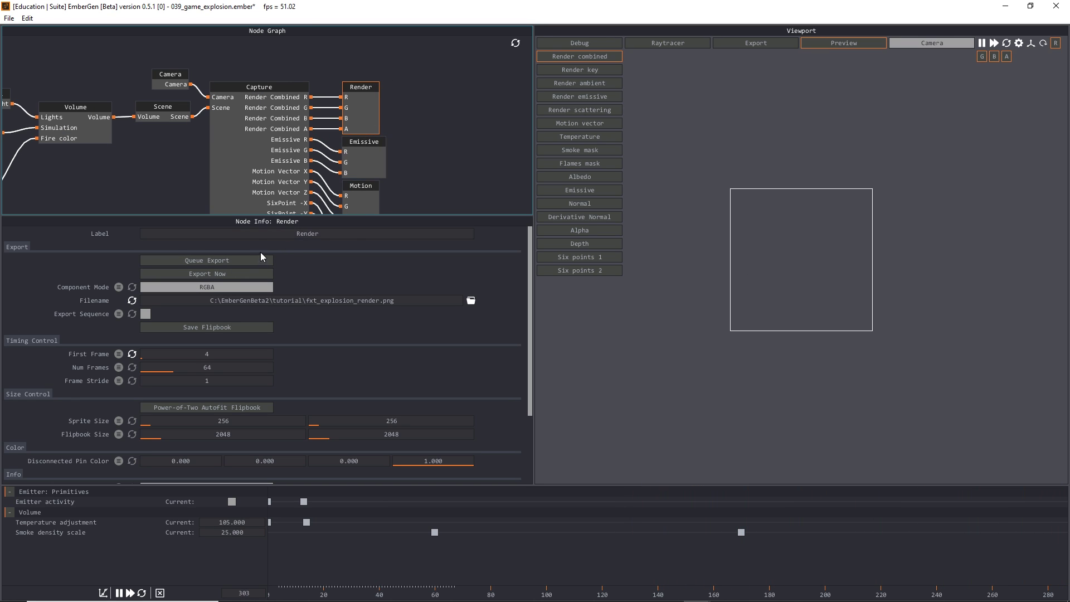
pyautogui.click(245, 261)
pyautogui.click(374, 174)
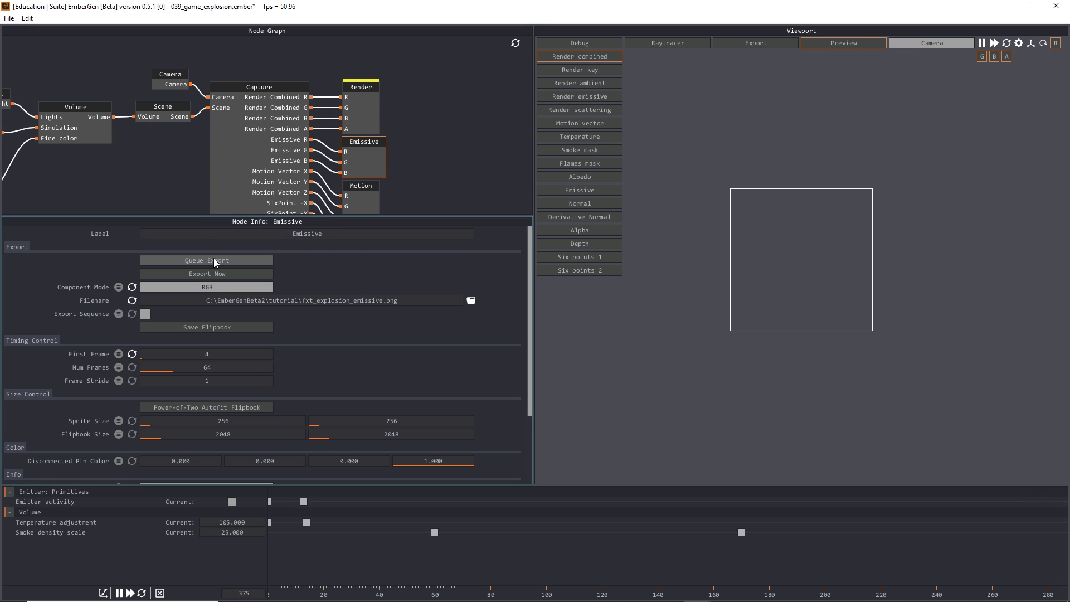
pyautogui.click(213, 260)
pyautogui.click(423, 168)
pyautogui.click(362, 162)
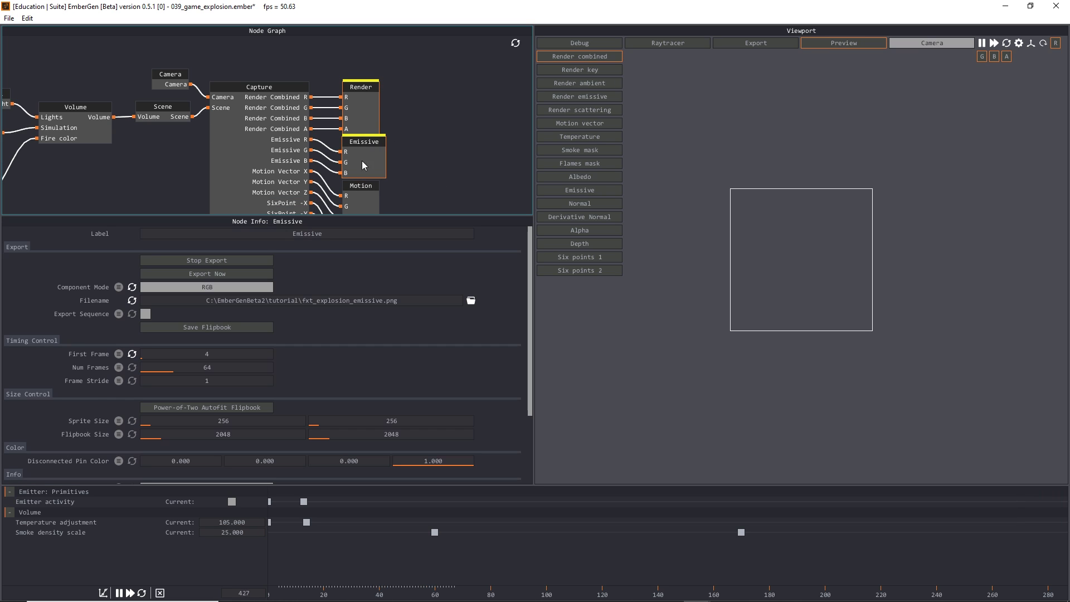
pyautogui.click(232, 261)
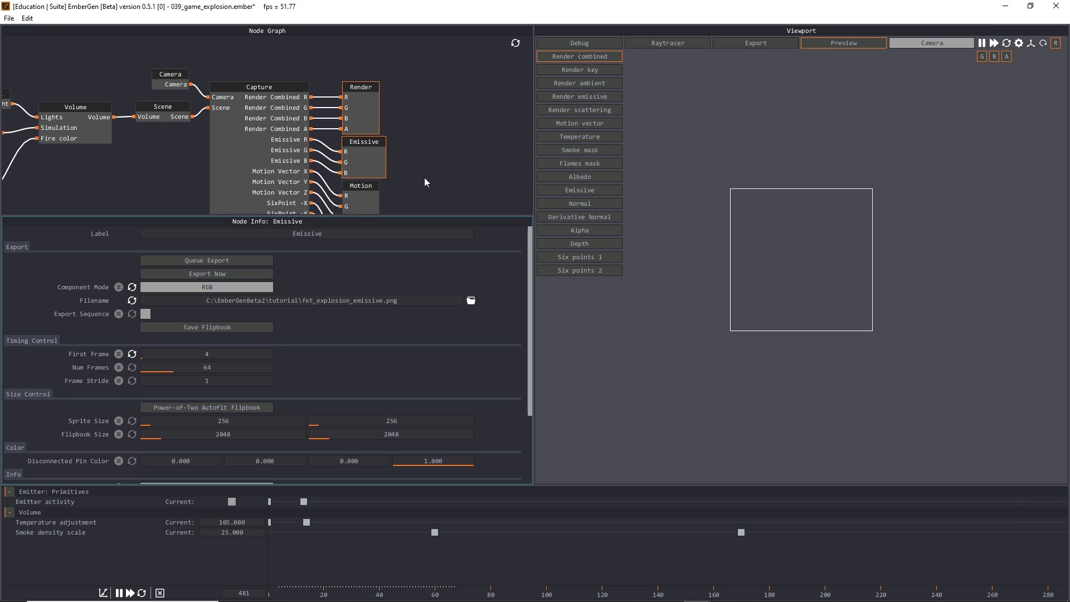
pyautogui.click(234, 261)
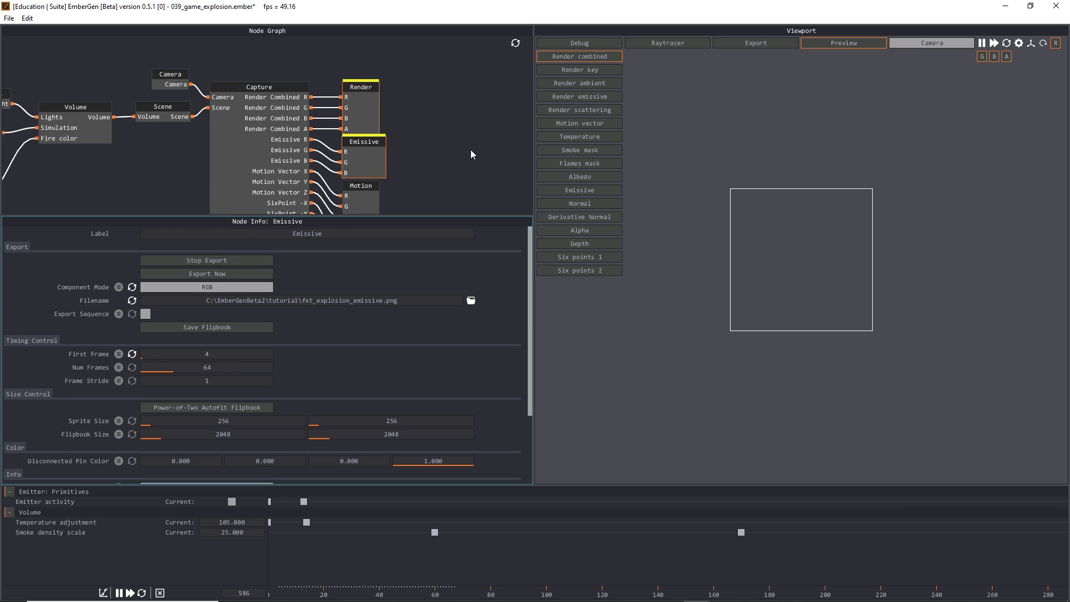
# Step: Run Export Now on the queued flipbooks and reselect the Render output
pyautogui.click(460, 132)
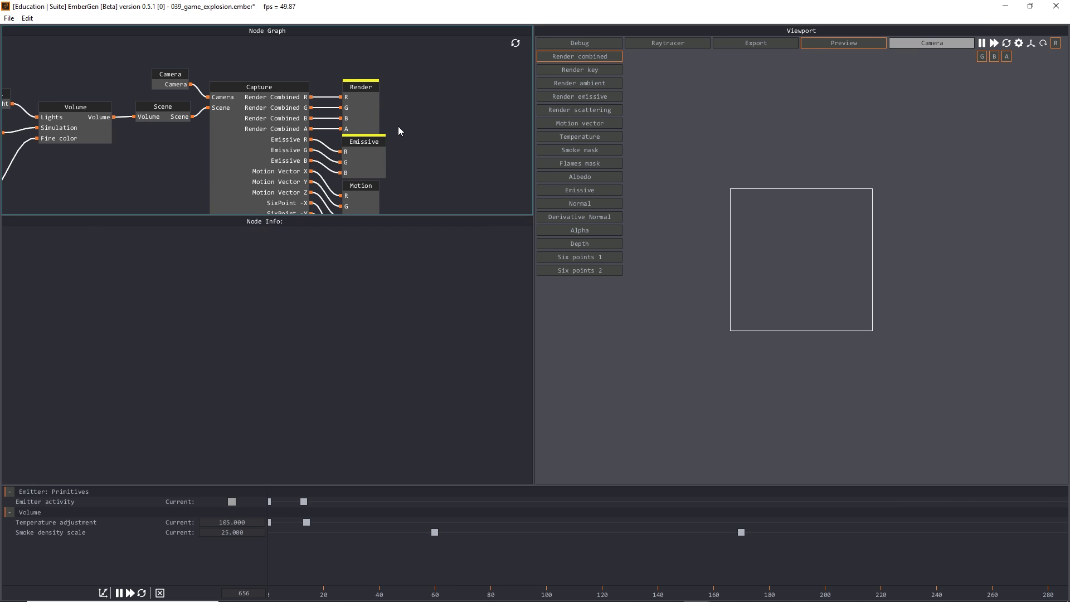
pyautogui.click(376, 123)
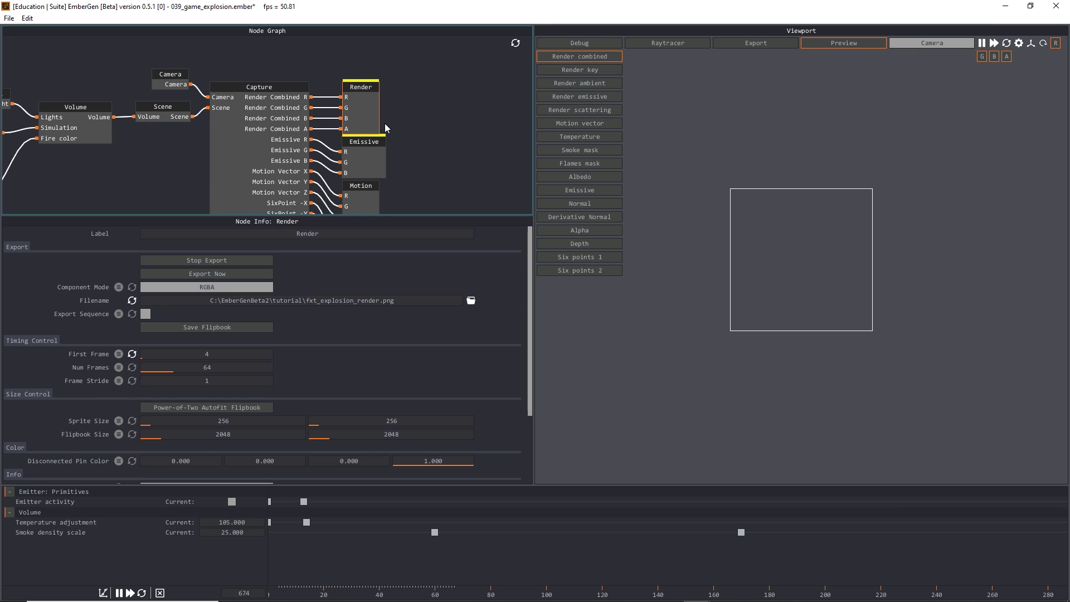
pyautogui.click(225, 274)
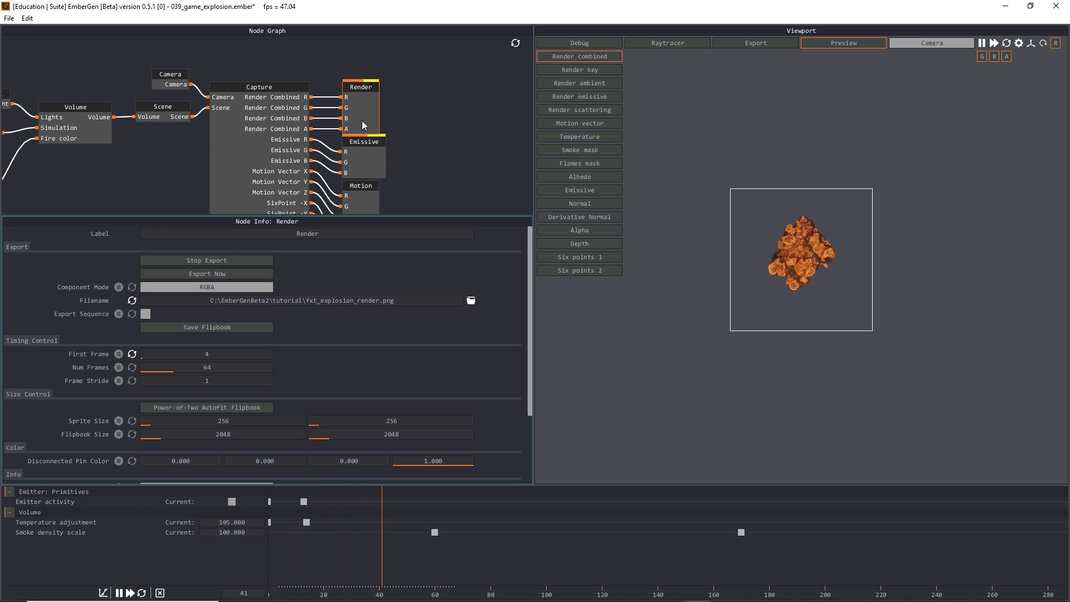
pyautogui.click(380, 111)
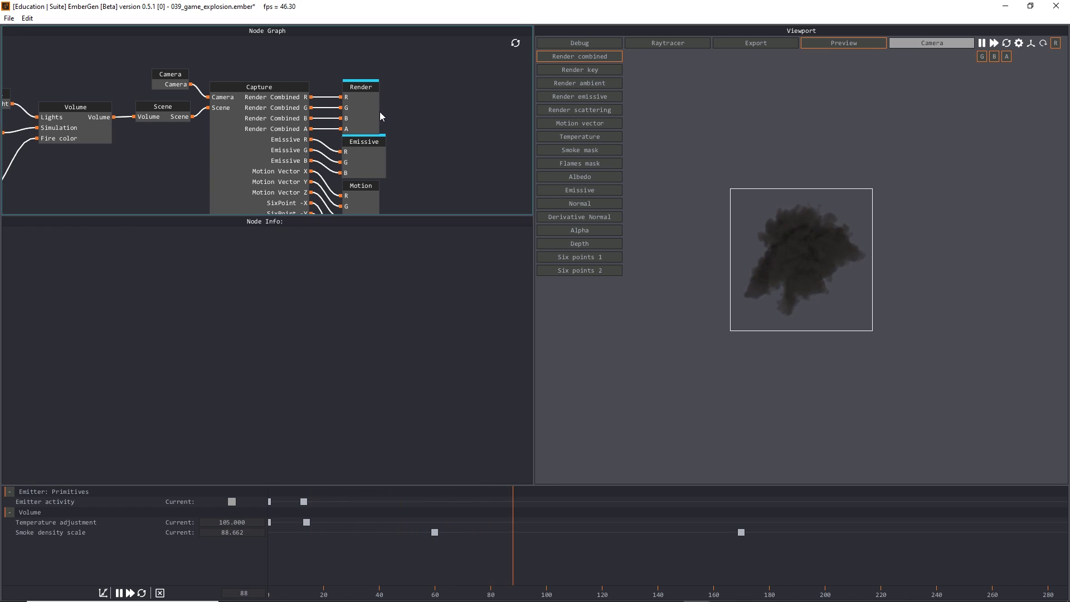
pyautogui.click(375, 110)
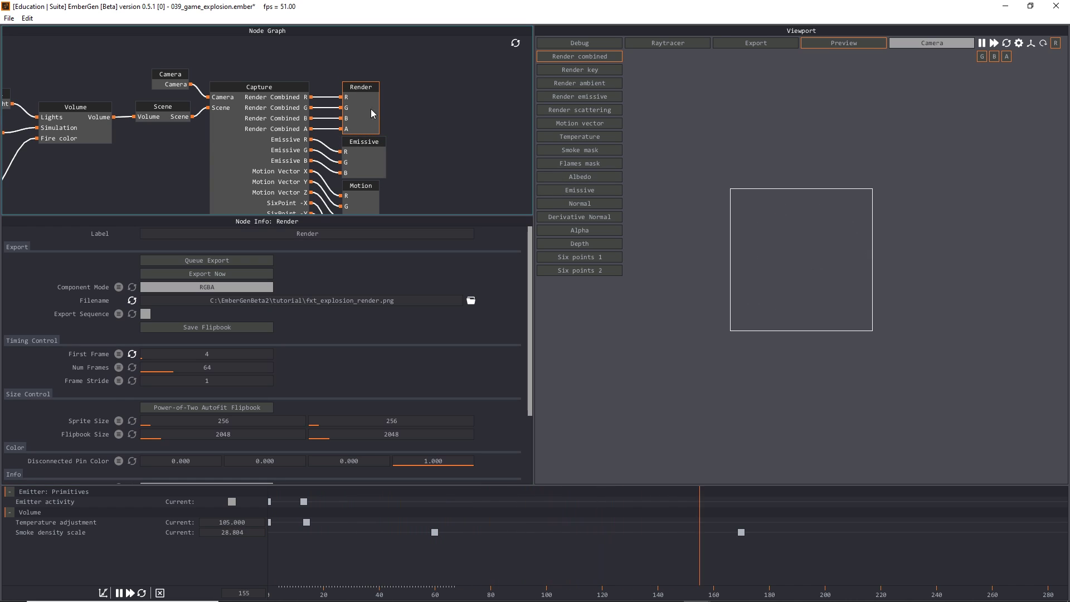
# Step: Review the exported render sprite sheet, the emissive preview and the Motion export settings
pyautogui.click(755, 43)
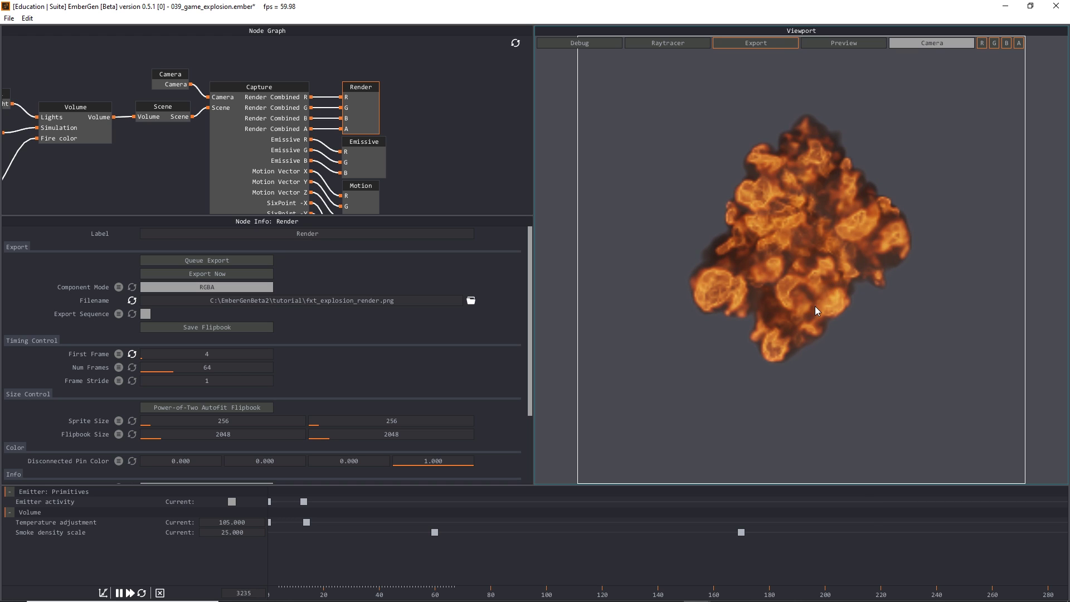
pyautogui.click(362, 158)
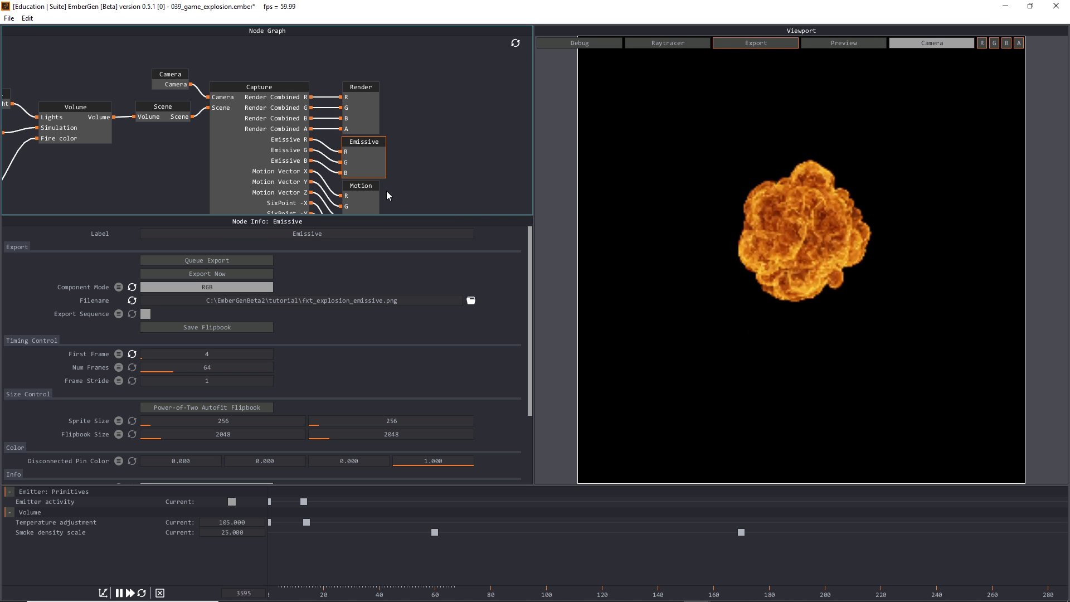
pyautogui.click(372, 198)
# Step: Marquee-select the Motion, Sixpoint 1 and Sixpoint 2 output nodes together
pyautogui.scroll(-2, 407, 179)
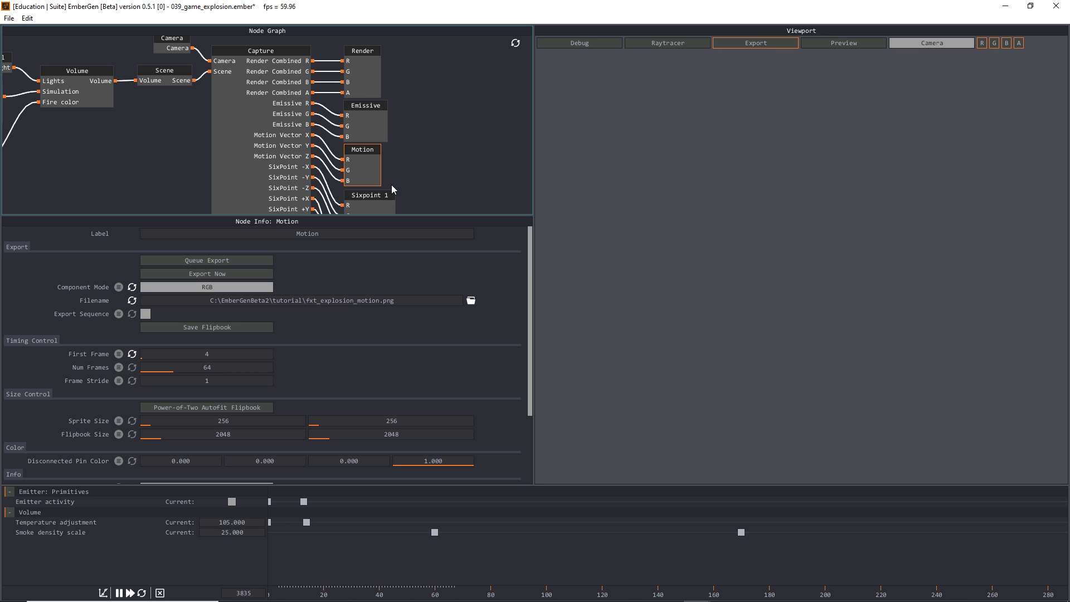
pyautogui.scroll(-4, 446, 172)
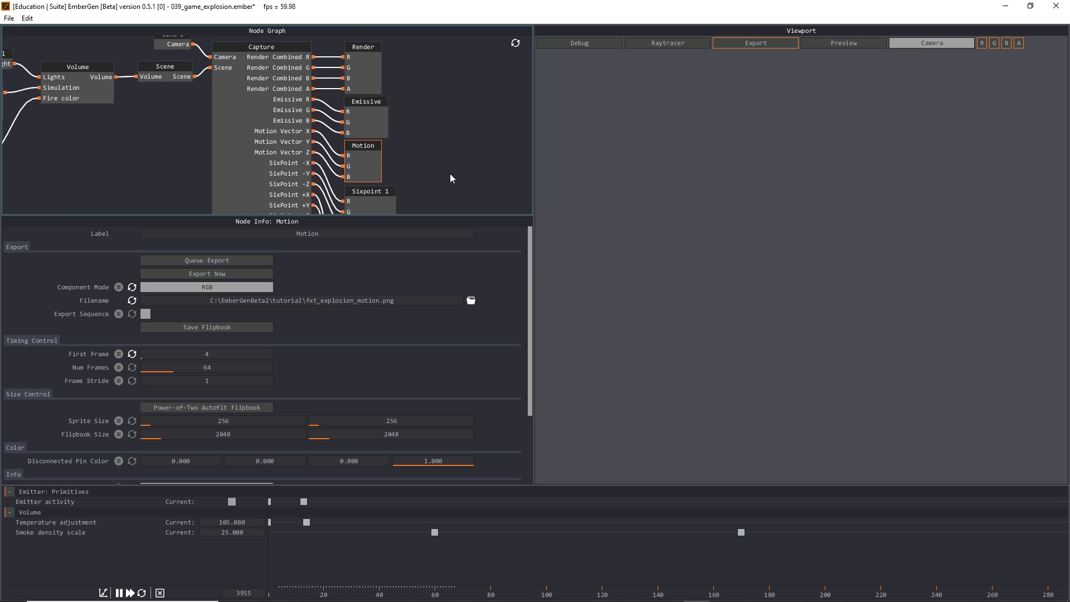
pyautogui.scroll(4, 442, 167)
pyautogui.moveTo(446, 192); pyautogui.dragTo(393, 114)
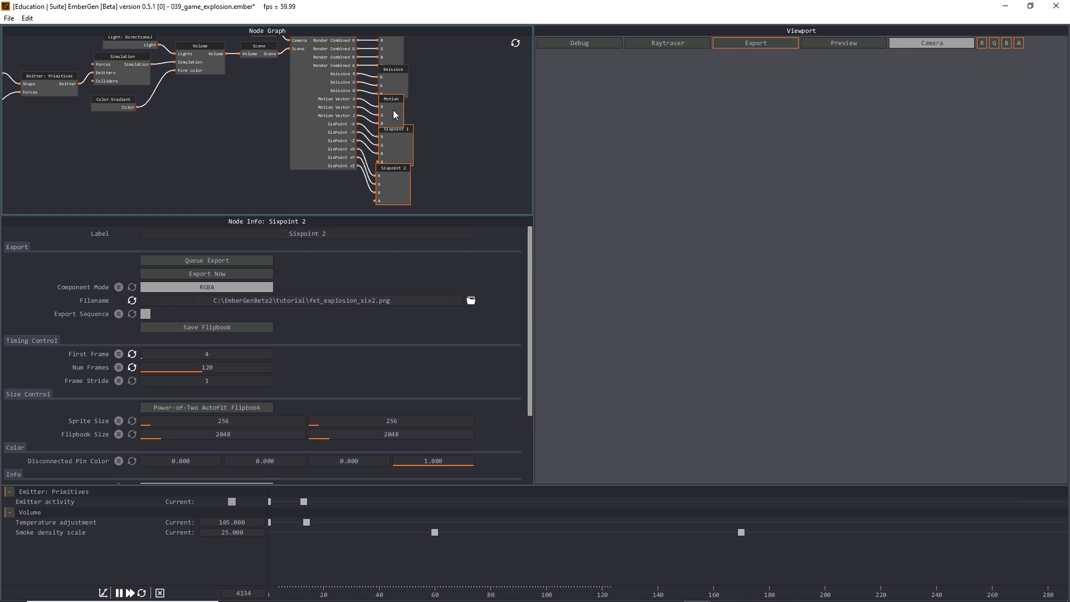
# Step: Queue export for Motion, Sixpoint 1 and Sixpoint 2, reselecting all three and queuing again
pyautogui.click(218, 260)
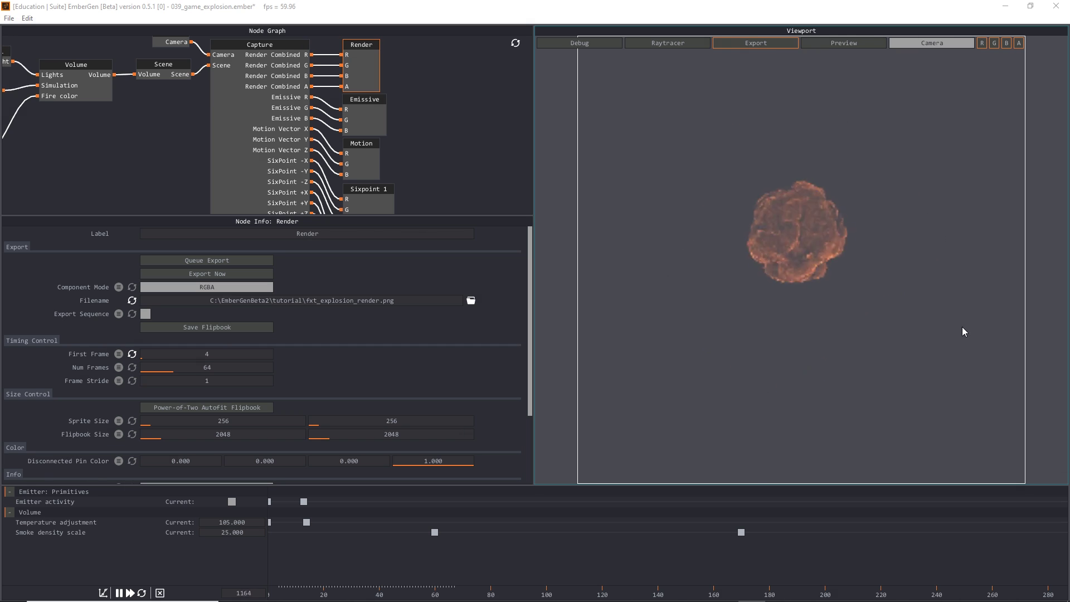
pyautogui.scroll(-1, 458, 150)
pyautogui.scroll(-2, 458, 151)
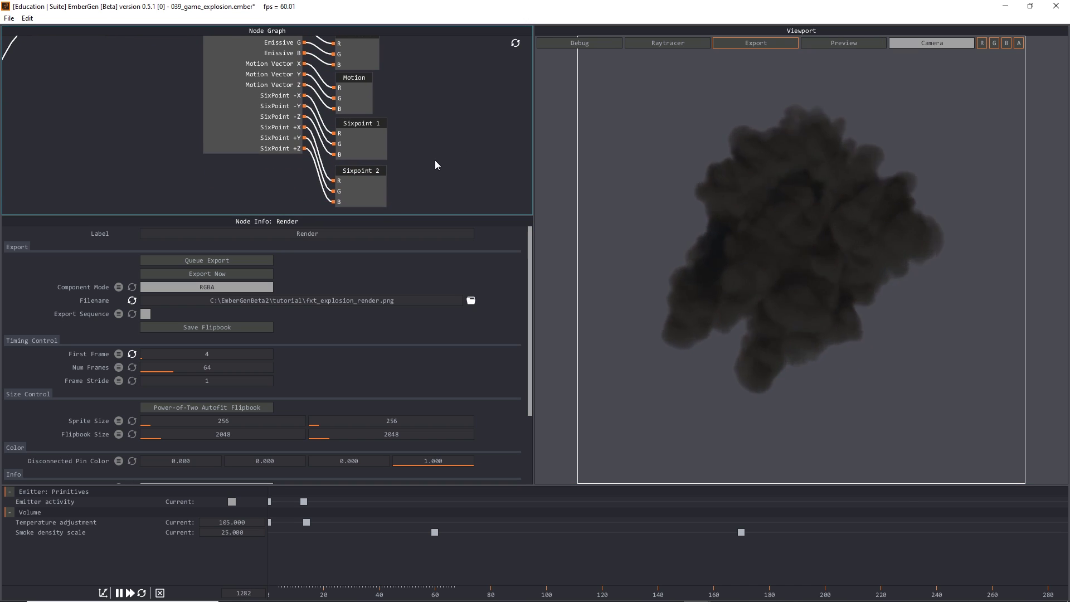
pyautogui.click(440, 187)
pyautogui.moveTo(433, 204); pyautogui.dragTo(362, 102)
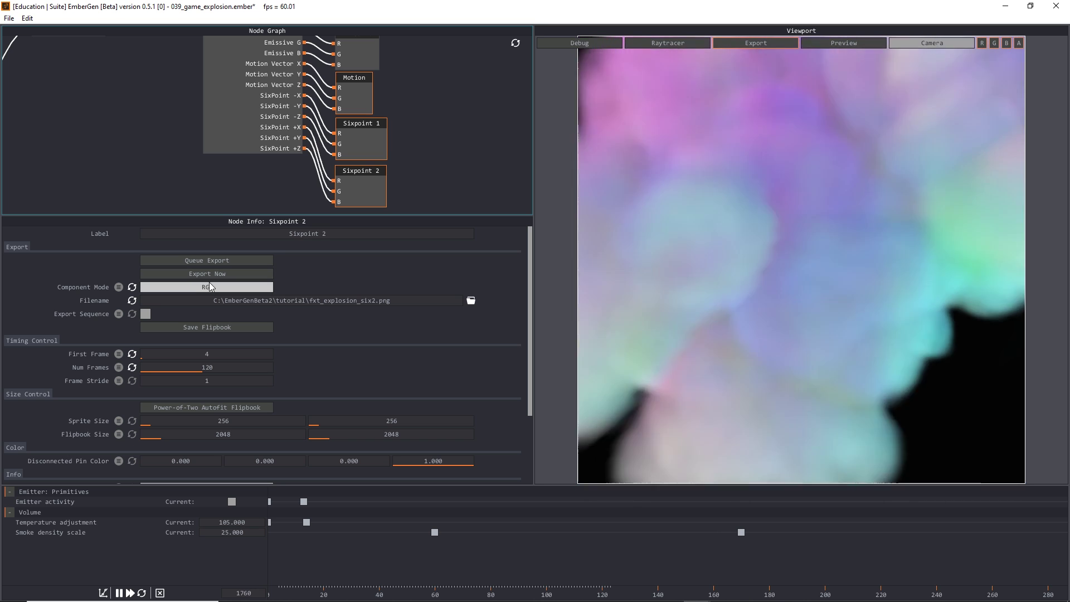
pyautogui.click(207, 260)
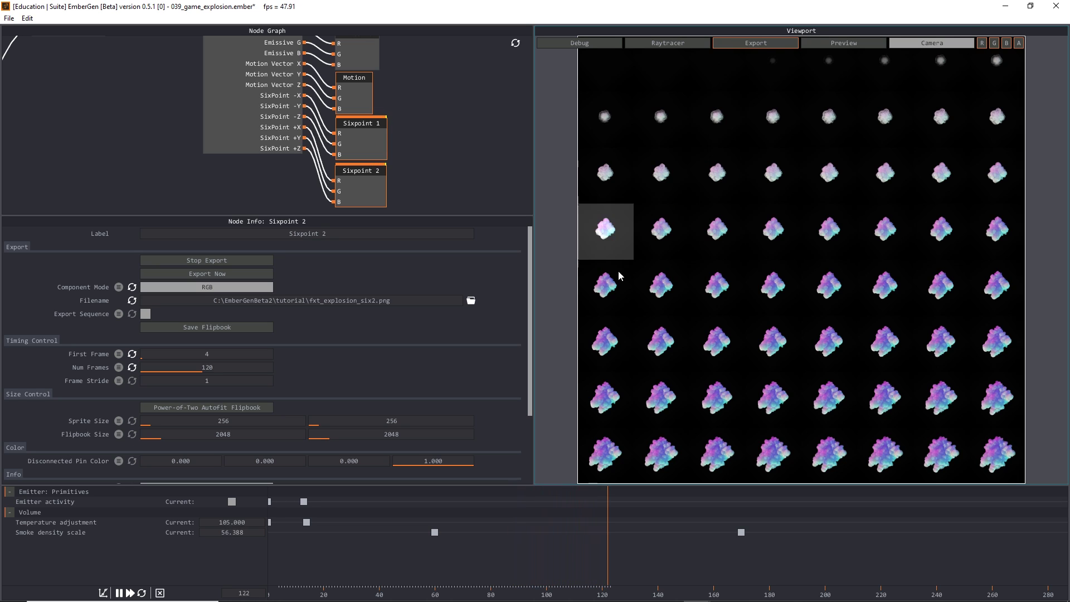
# Step: Reselect the Render output and queue its export again
pyautogui.click(419, 139)
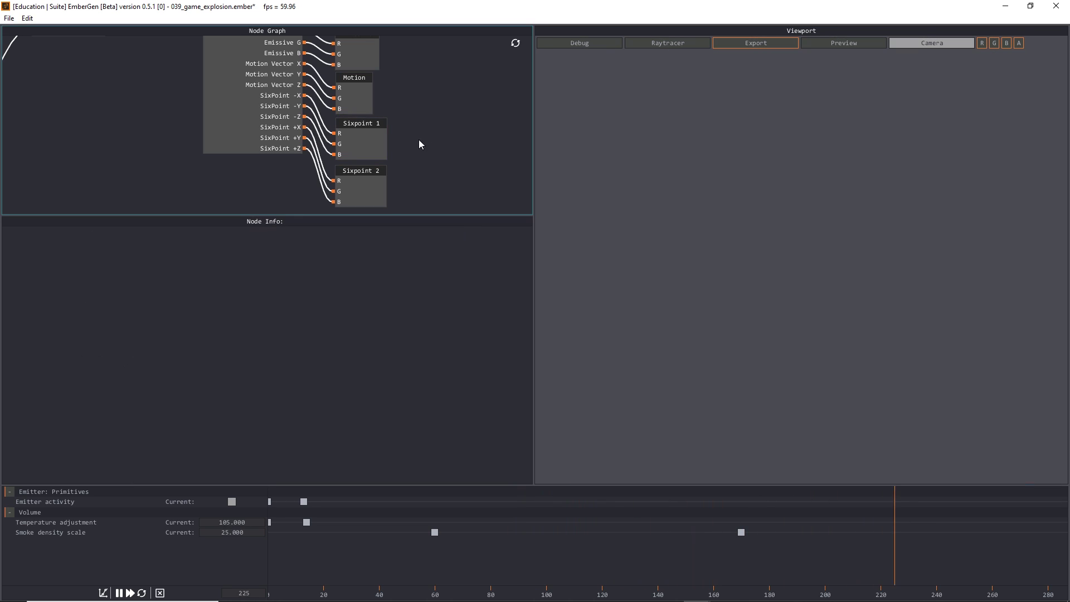
pyautogui.scroll(3, 380, 112)
pyautogui.click(357, 67)
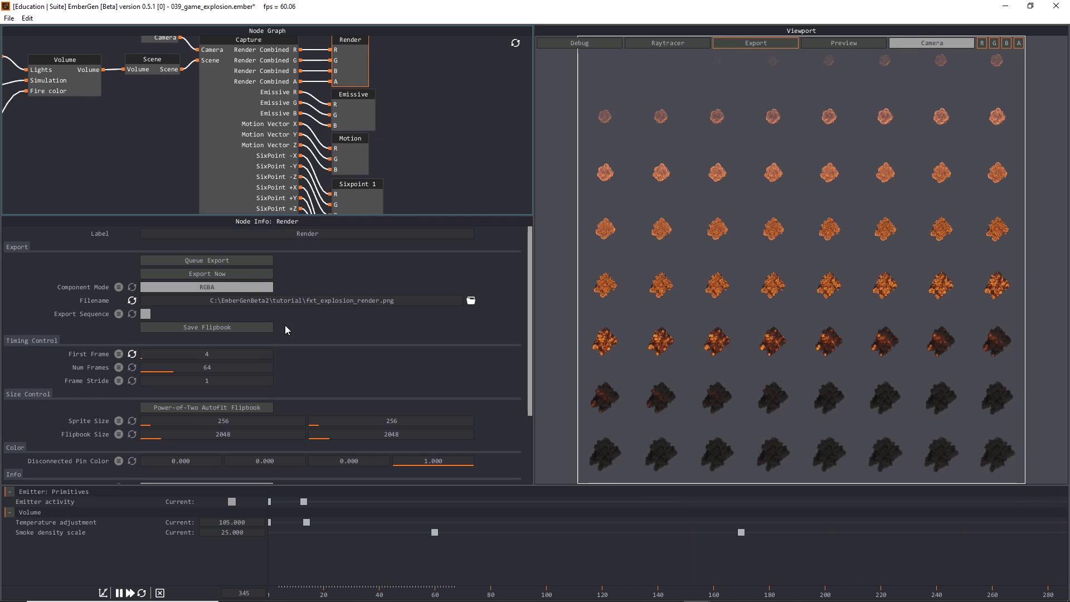
pyautogui.click(207, 260)
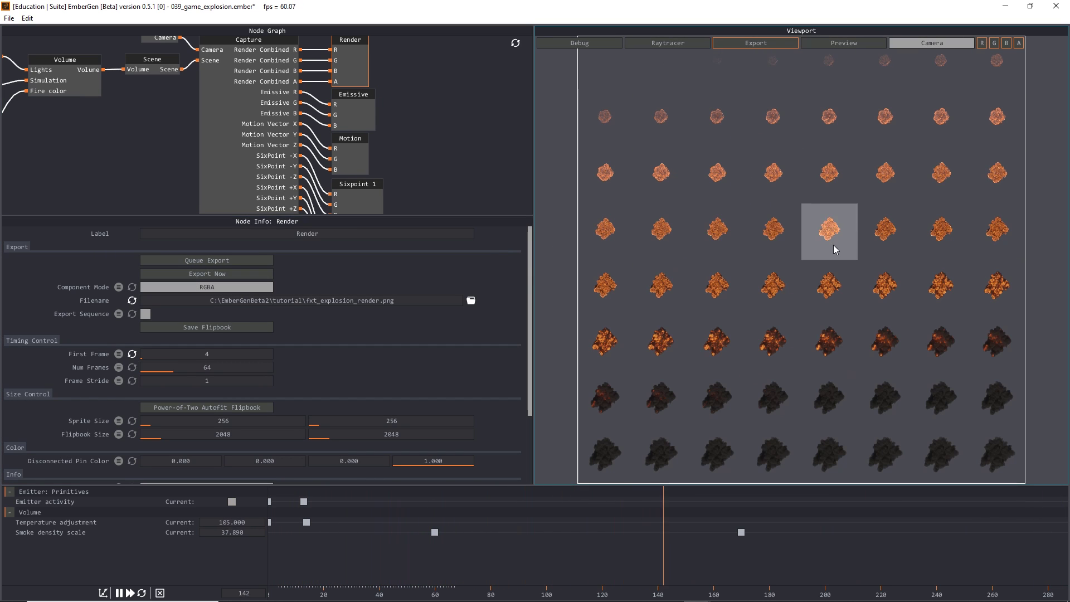
# Step: Inspect the Sixpoint 2, Motion, Emissive and Render flipbooks in turn
pyautogui.scroll(-3, 426, 165)
pyautogui.click(383, 109)
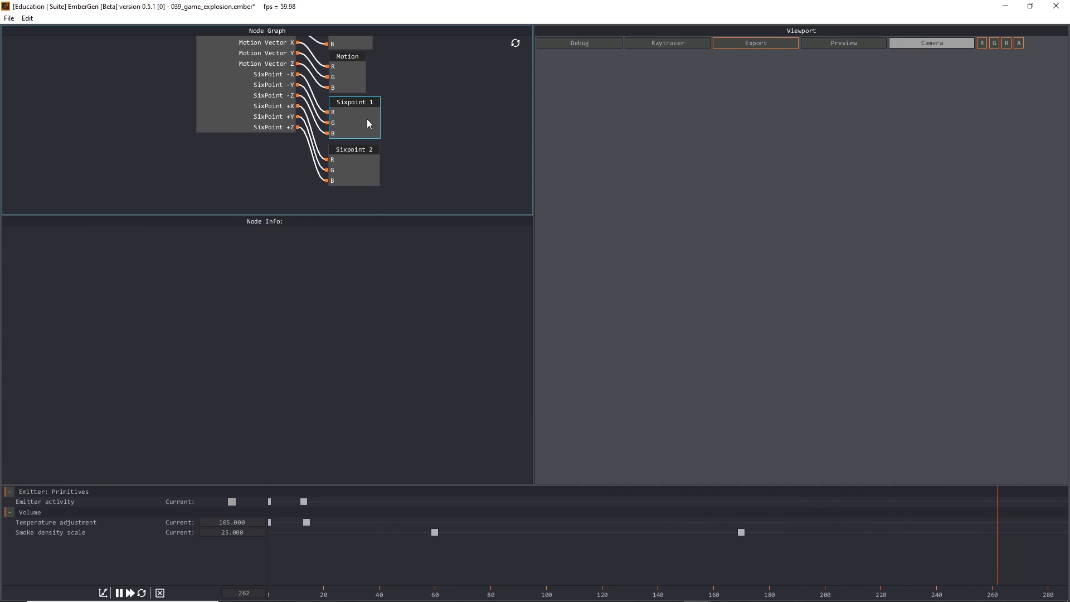
pyautogui.click(361, 164)
pyautogui.scroll(3, 412, 156)
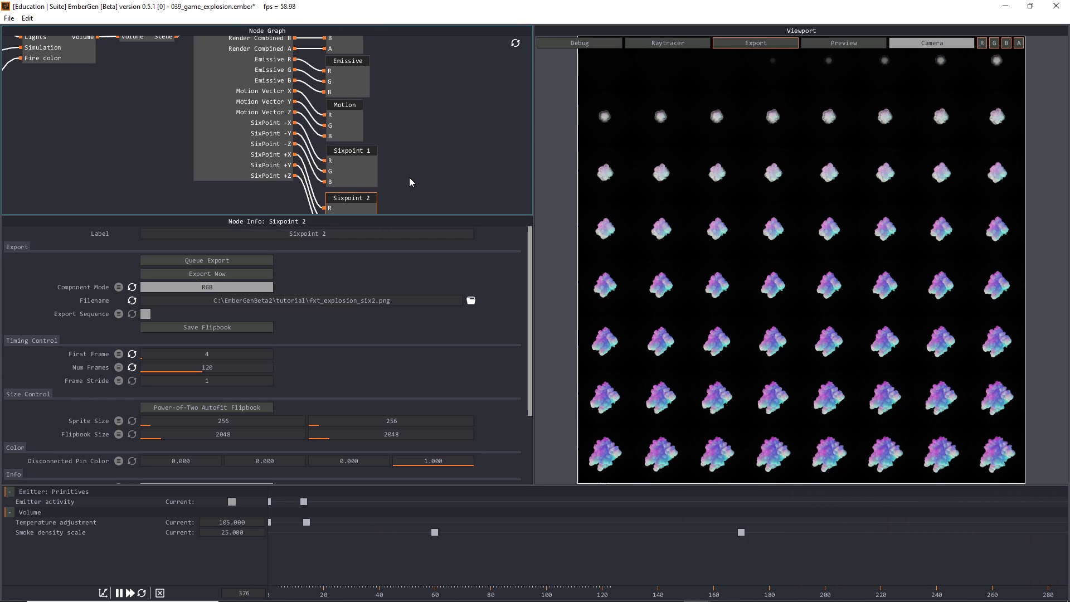
pyautogui.click(355, 123)
pyautogui.click(363, 92)
pyautogui.scroll(3, 384, 128)
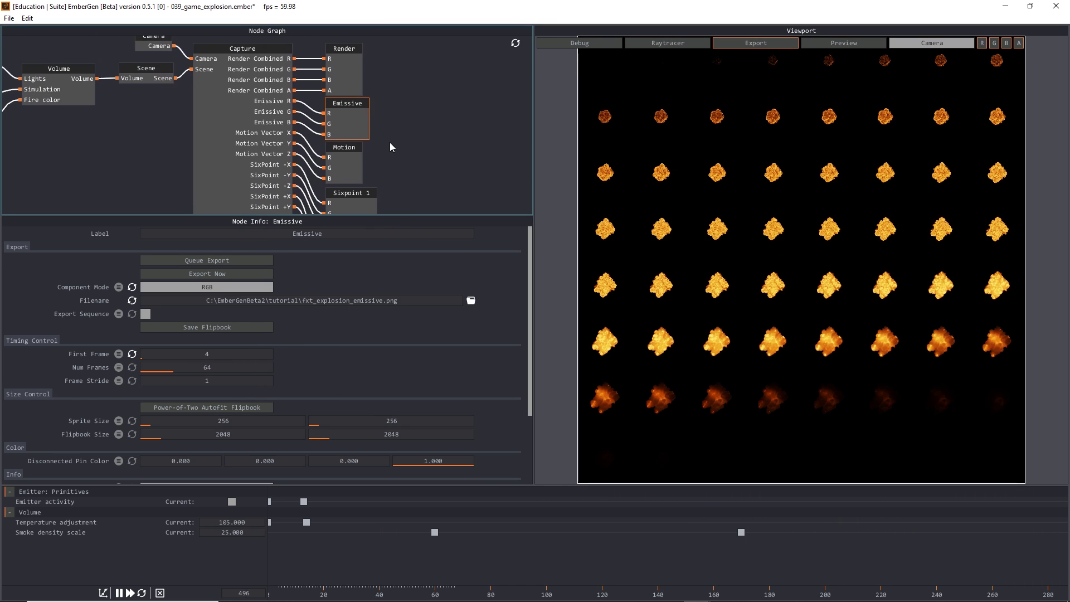
pyautogui.click(356, 81)
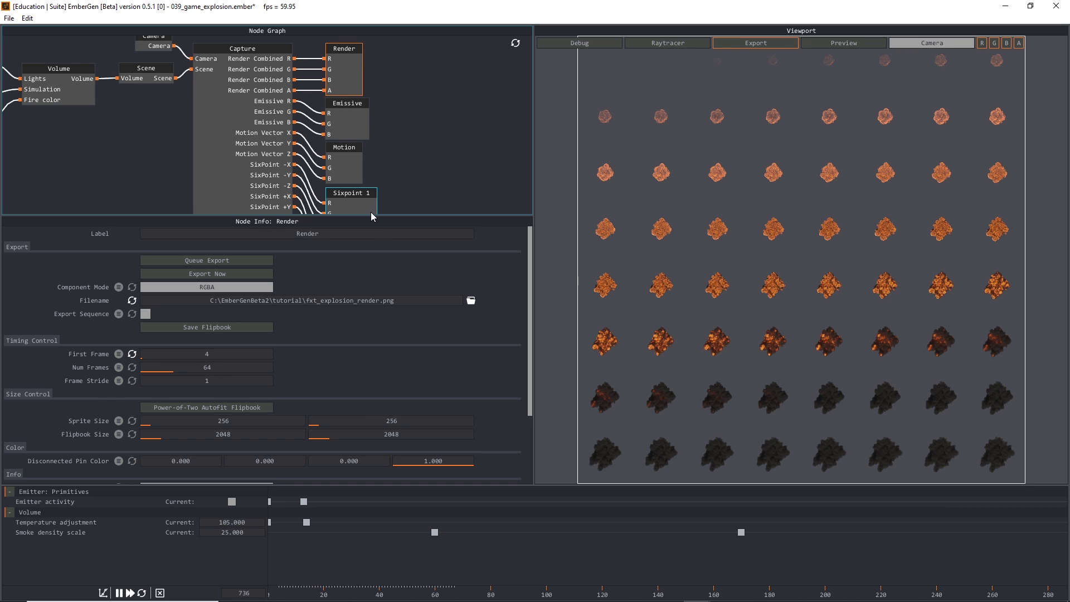
# Step: Reselect the Render output, then bring up the Motion flipbook
pyautogui.click(407, 126)
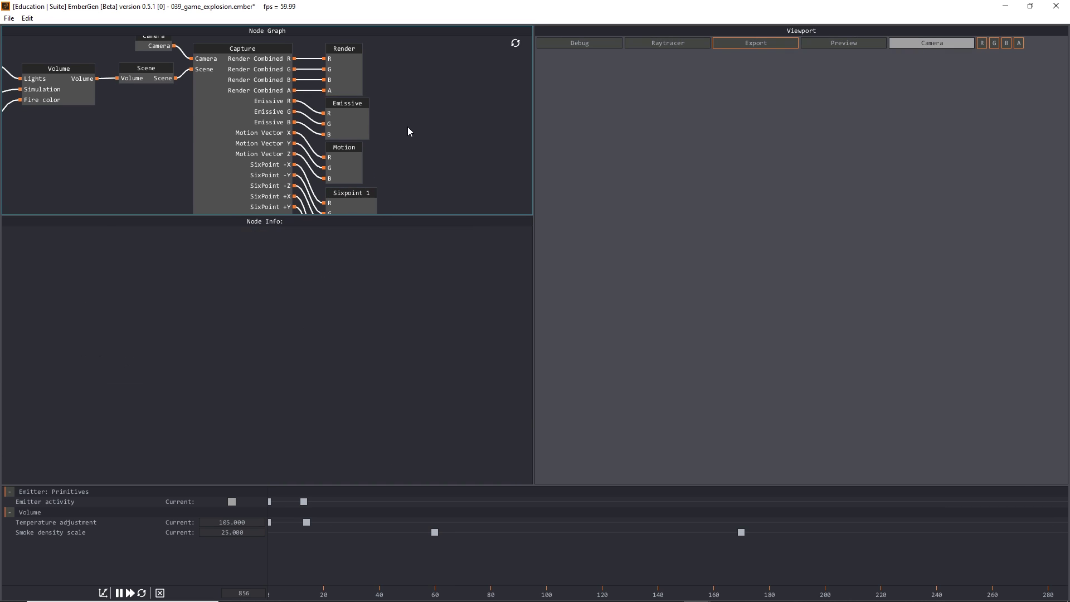
pyautogui.scroll(-4, 442, 164)
pyautogui.click(376, 89)
pyautogui.scroll(3, 380, 92)
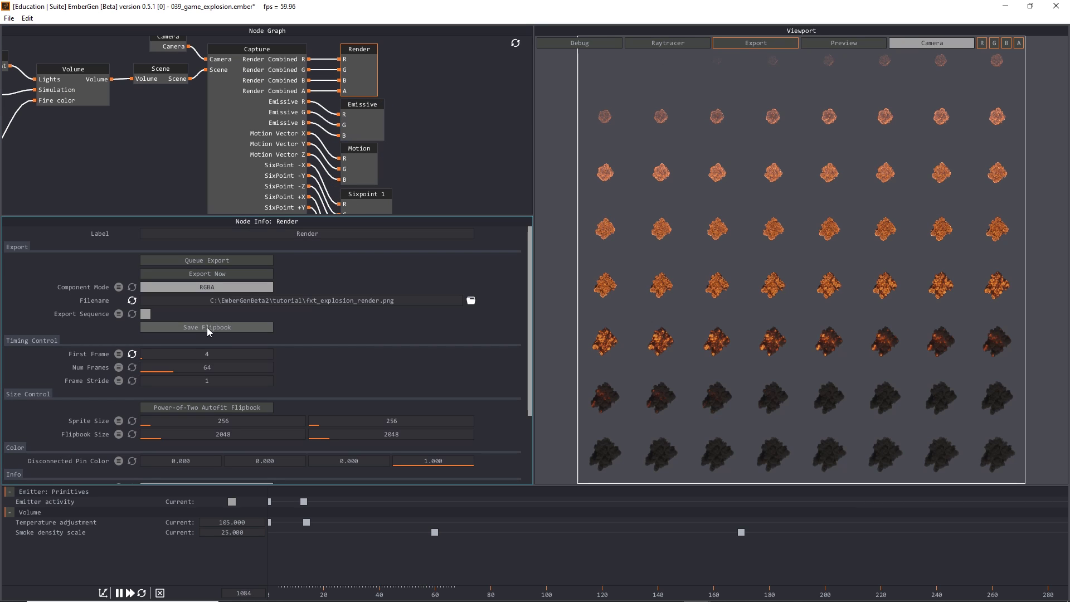
pyautogui.moveTo(384, 147); pyautogui.dragTo(375, 110, button='middle')
pyautogui.click(357, 83)
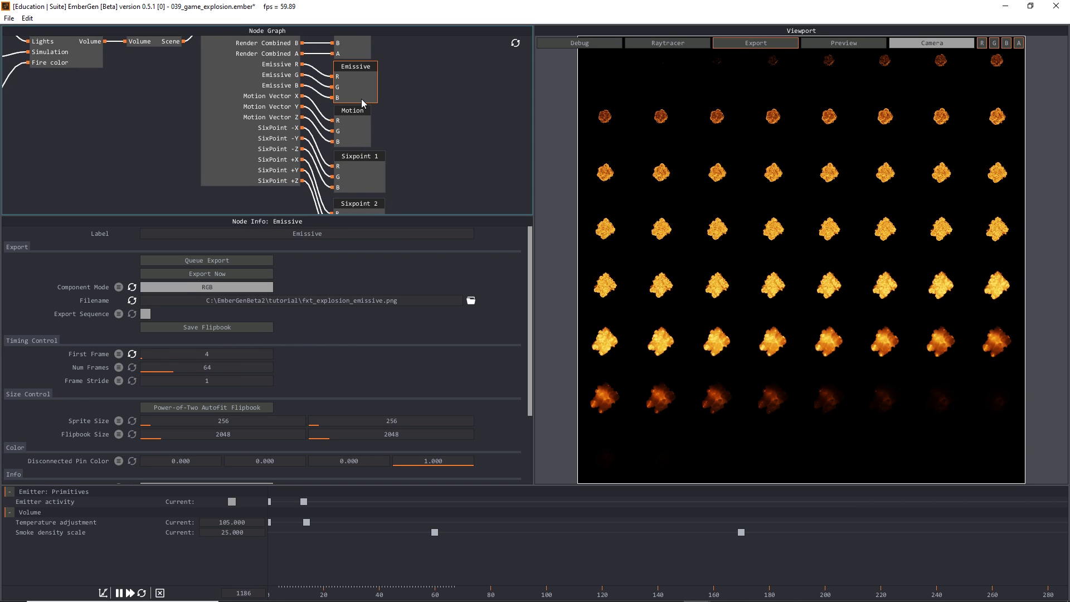
# Step: Save the Motion, Sixpoint 1 and Sixpoint 2 flipbooks as PNG files
pyautogui.click(351, 128)
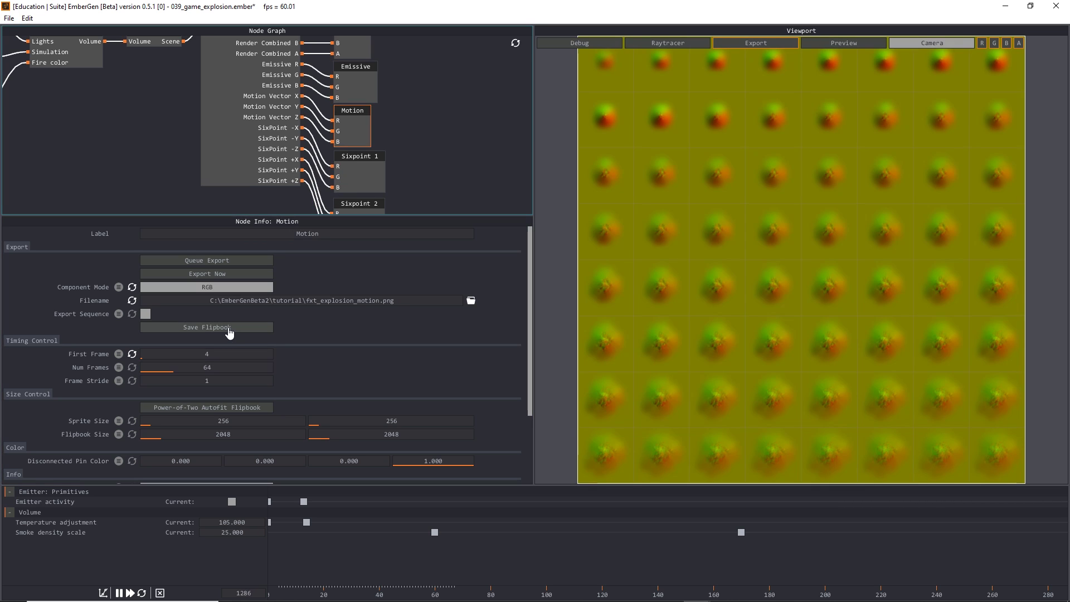
pyautogui.click(228, 327)
pyautogui.click(359, 161)
pyautogui.click(249, 327)
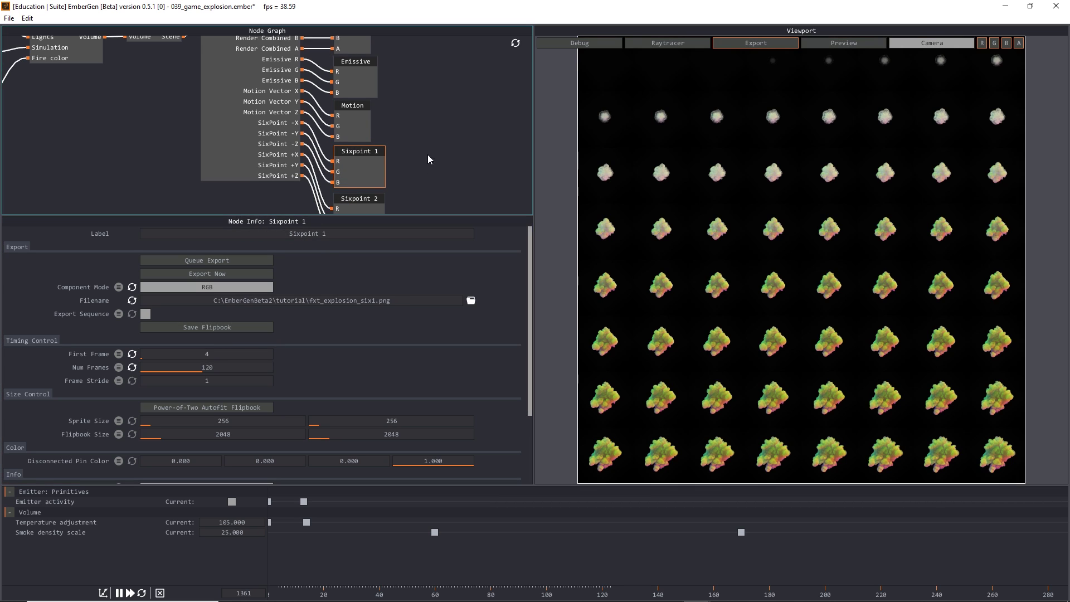
pyautogui.moveTo(427, 155); pyautogui.dragTo(421, 99, button='middle')
pyautogui.click(360, 174)
pyautogui.click(226, 329)
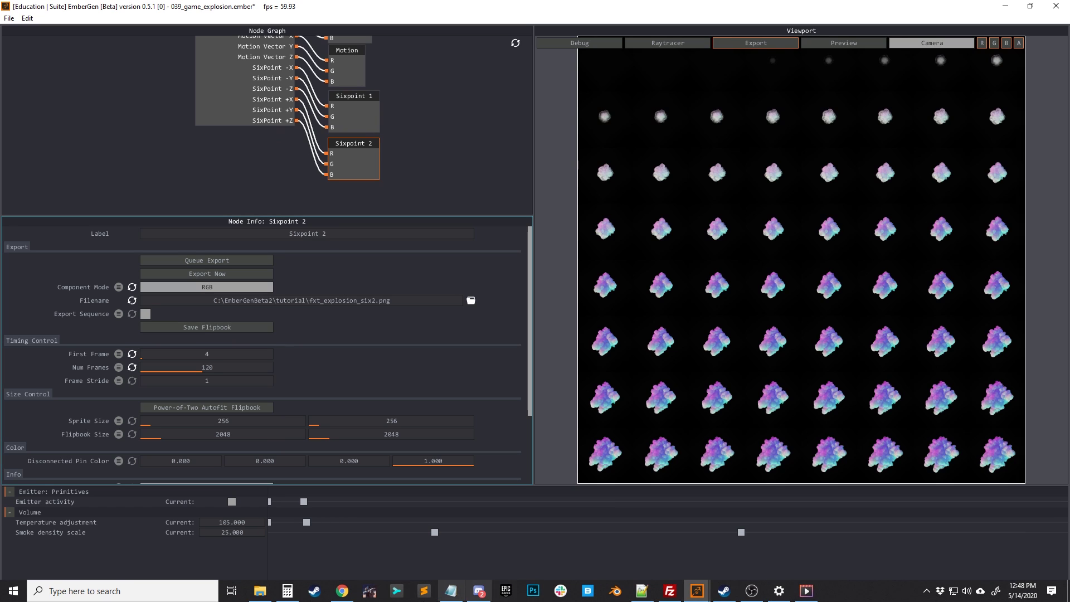
# Step: Open C:\EmberGenBeta2\tutorial in File Explorer to check the five fxt_explosion PNGs
pyautogui.click(260, 590)
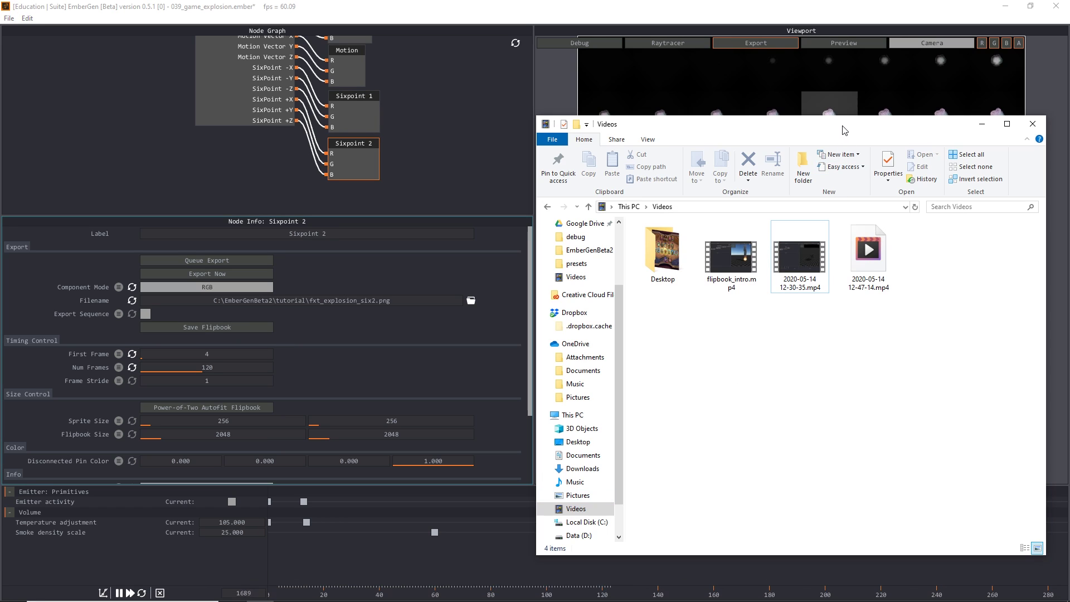
pyautogui.hotkey('alt', 'Tab')
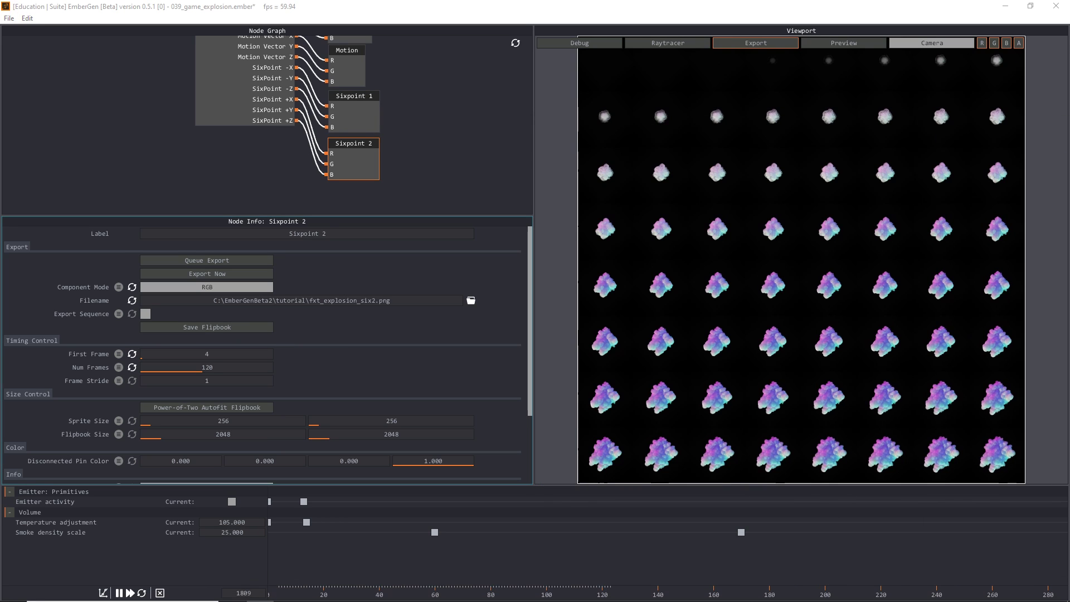
pyautogui.click(470, 300)
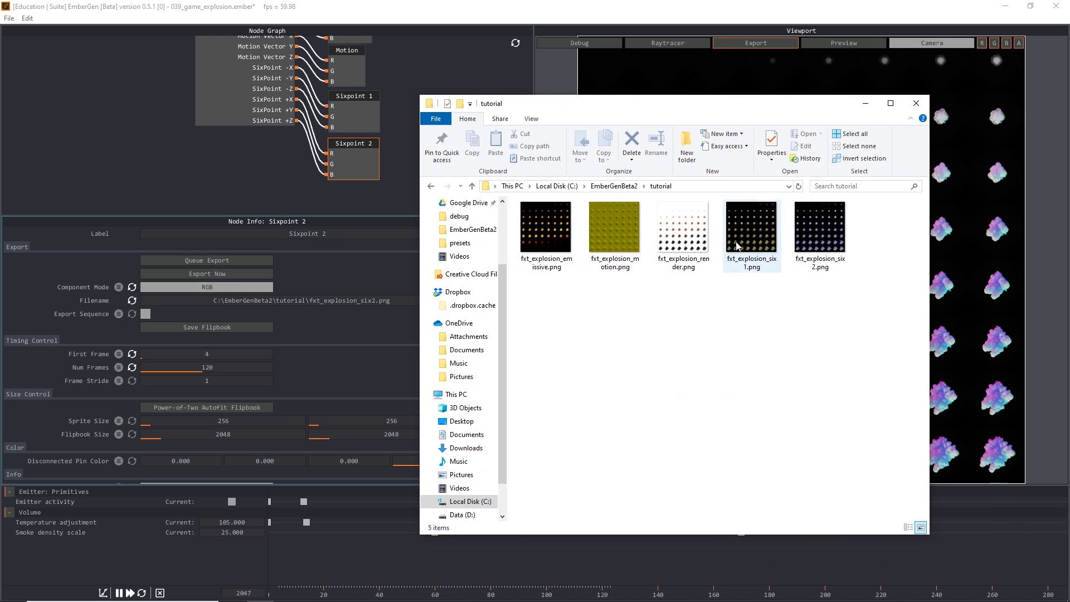
# Step: Set the Camera node's Lock Mode to Lock Both with the Preview viewport shown
pyautogui.moveTo(707, 251)
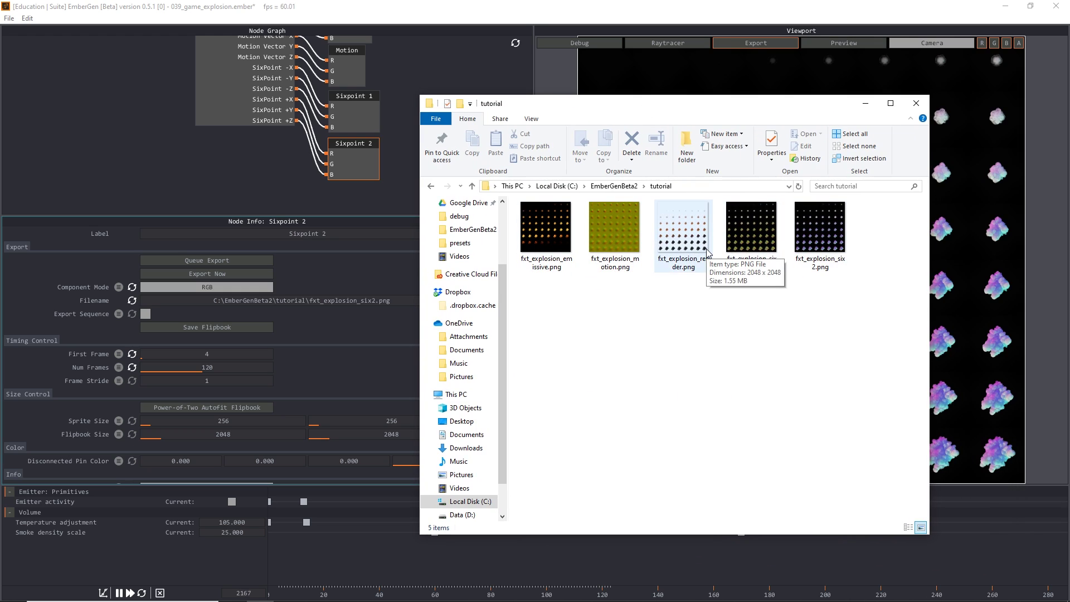
pyautogui.click(440, 92)
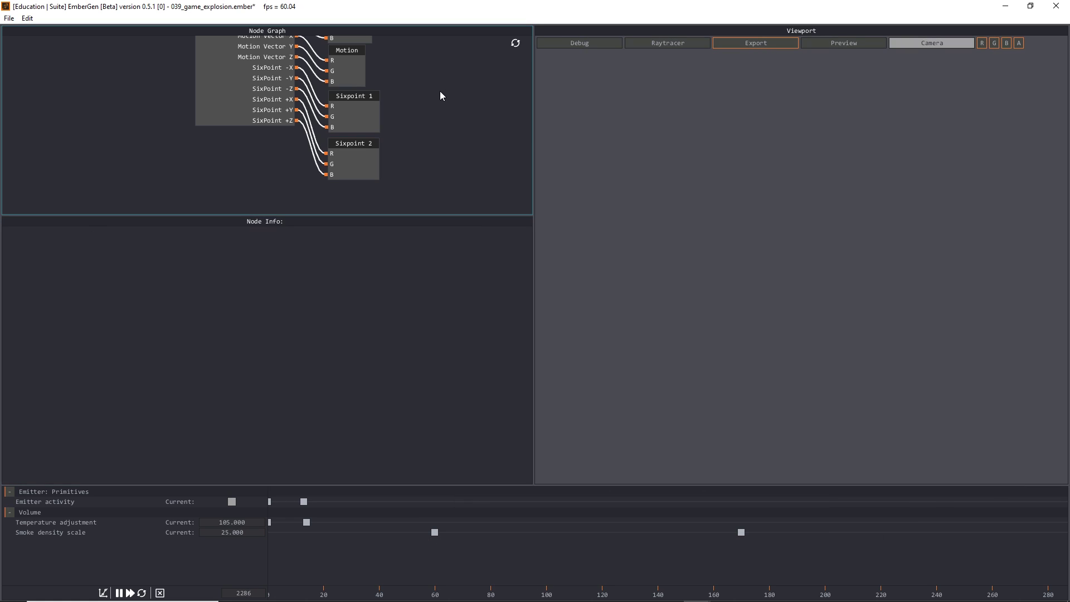
pyautogui.scroll(5, 409, 103)
pyautogui.click(161, 59)
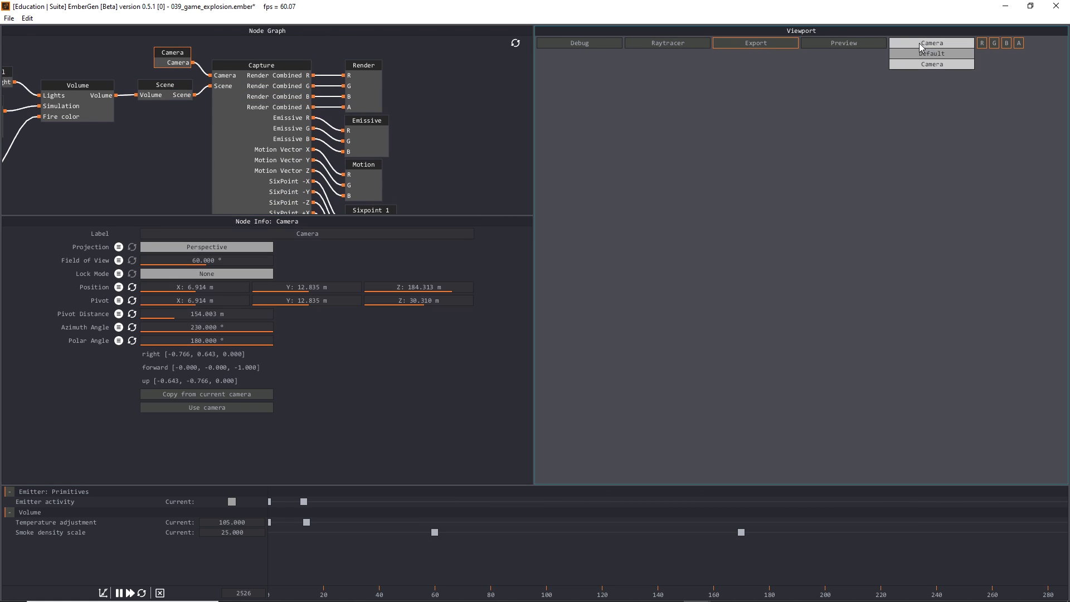
pyautogui.click(844, 43)
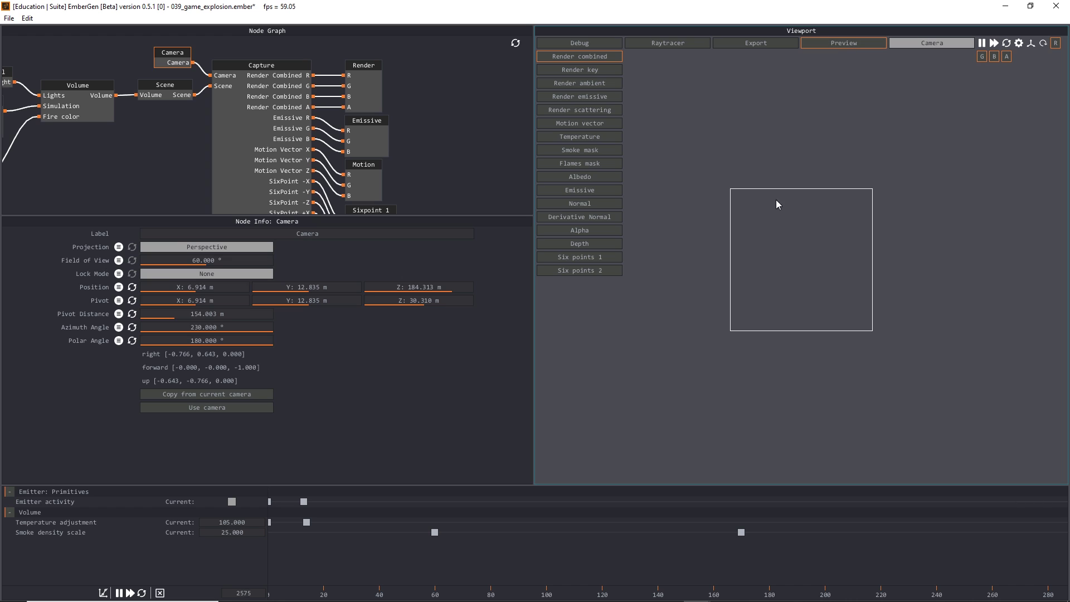
pyautogui.click(206, 273)
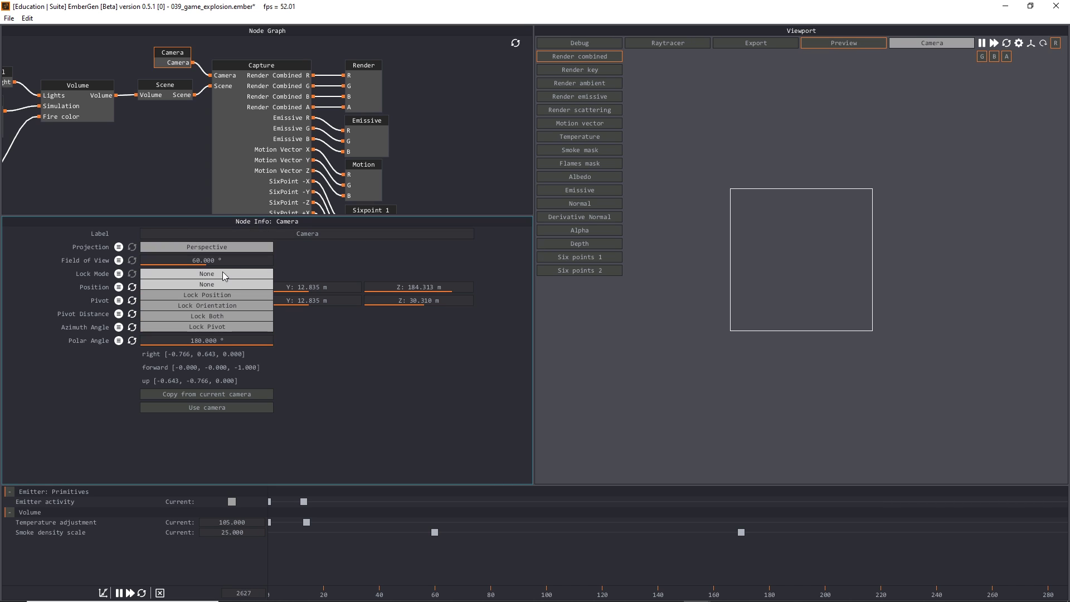
pyautogui.click(214, 316)
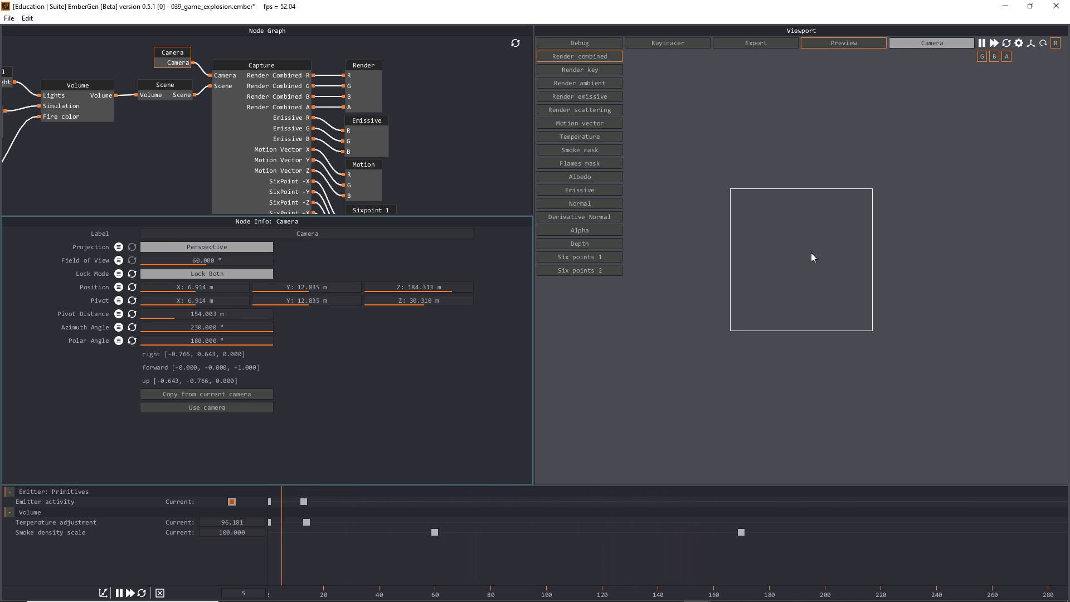
# Step: Restart the simulation and zoom in and out through the locked camera
pyautogui.scroll(2, 807, 259)
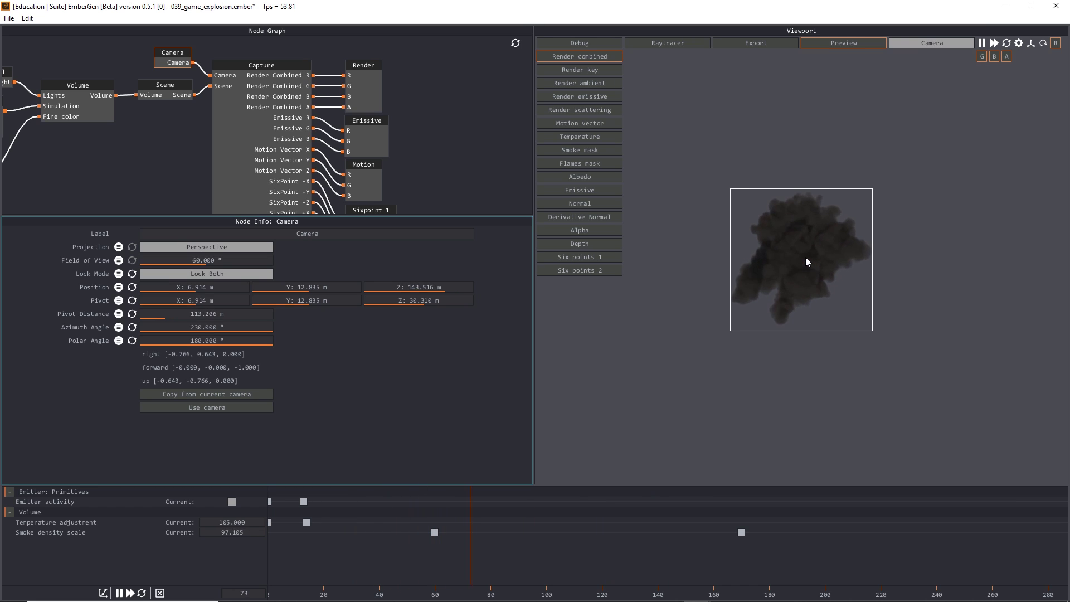
pyautogui.press('r')
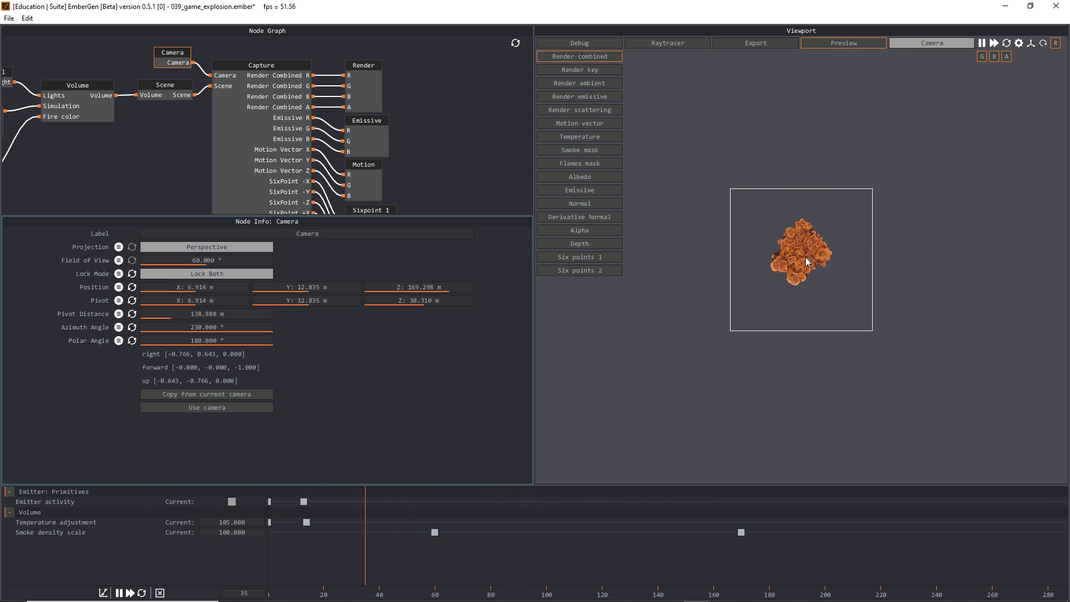
pyautogui.scroll(-1, 806, 259)
pyautogui.scroll(1, 806, 265)
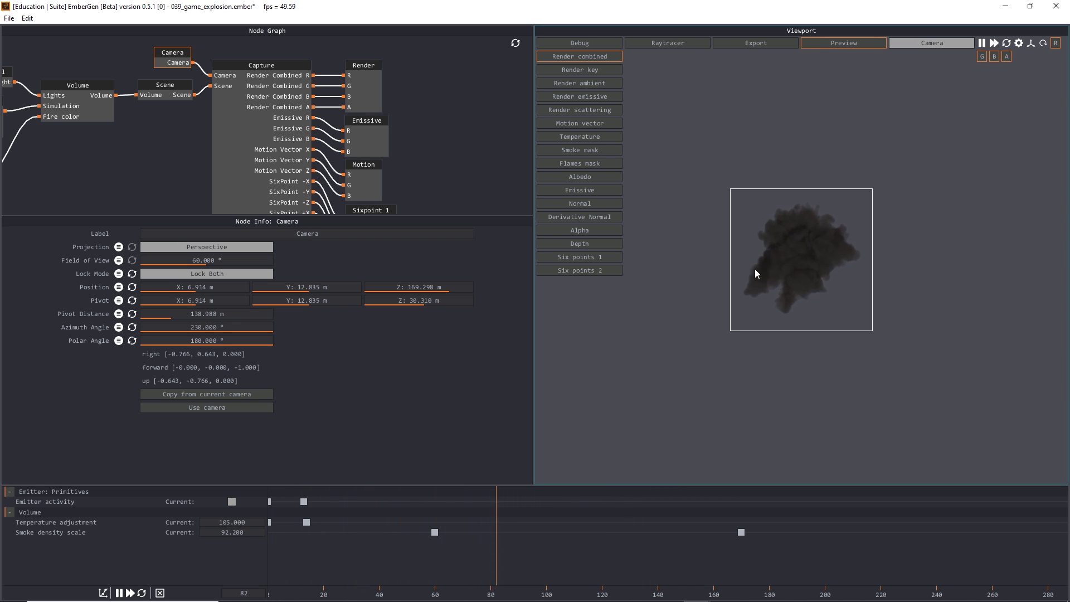
pyautogui.scroll(-2, 788, 242)
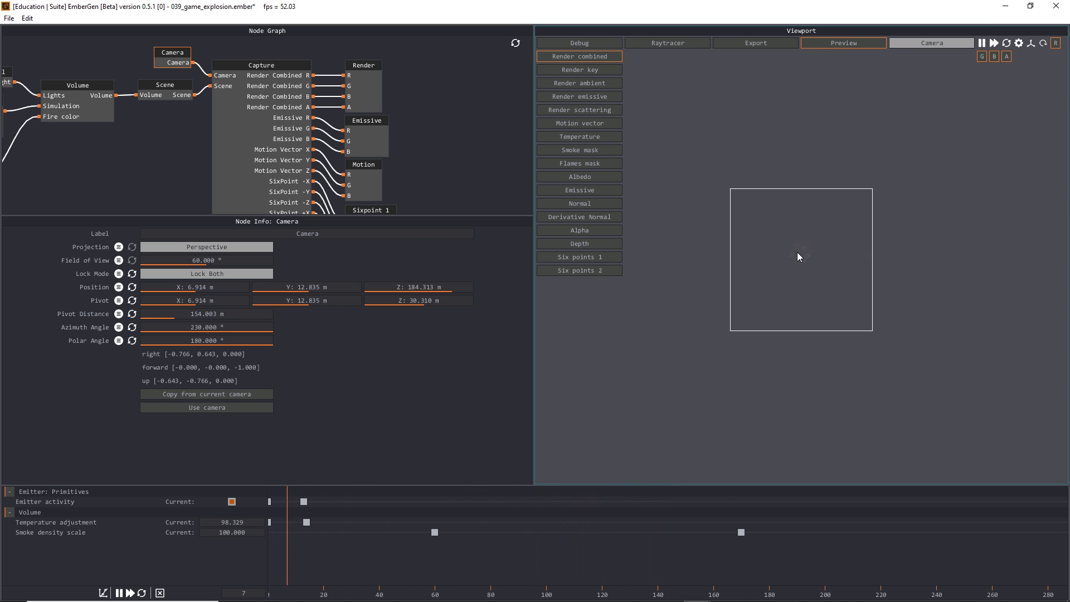
pyautogui.scroll(4, 798, 259)
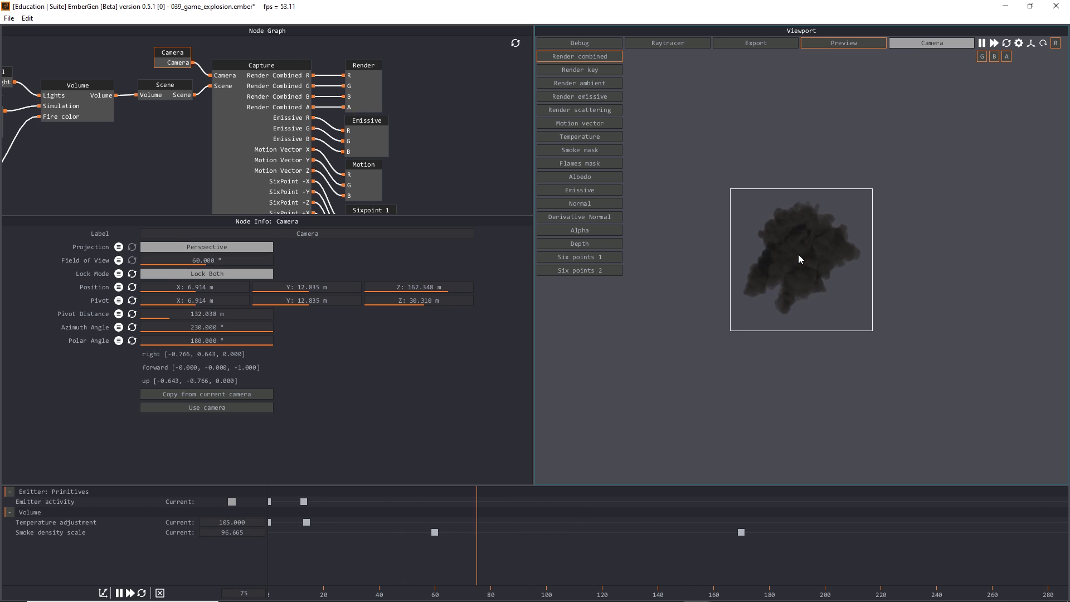
pyautogui.scroll(-1, 806, 258)
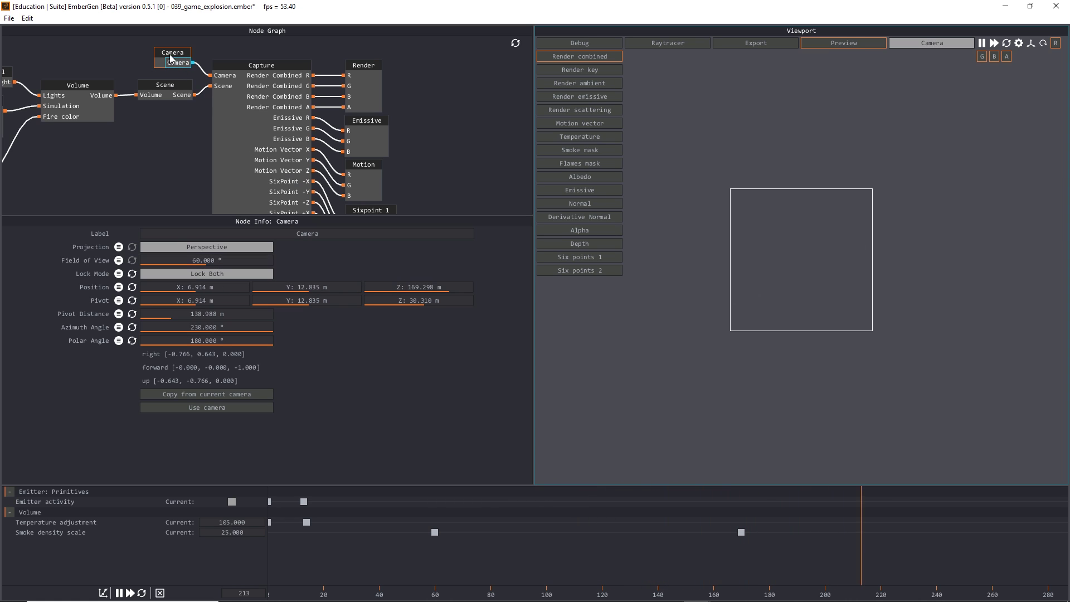
# Step: Keep Lock Both, zoom the camera back to 154.003 m pivot distance, and deselect the Camera node
pyautogui.click(238, 276)
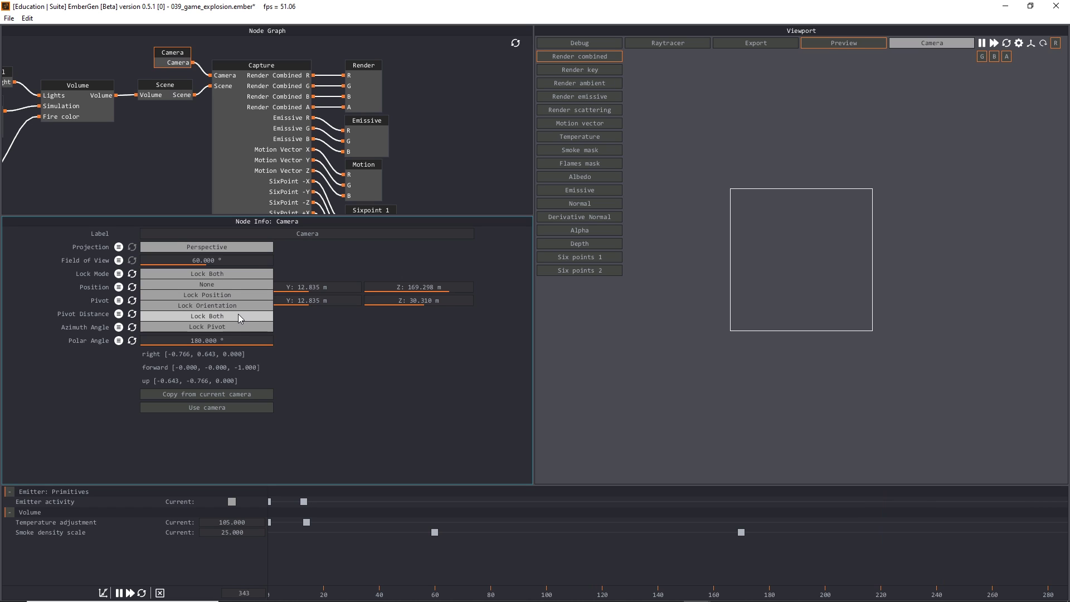
pyautogui.click(384, 359)
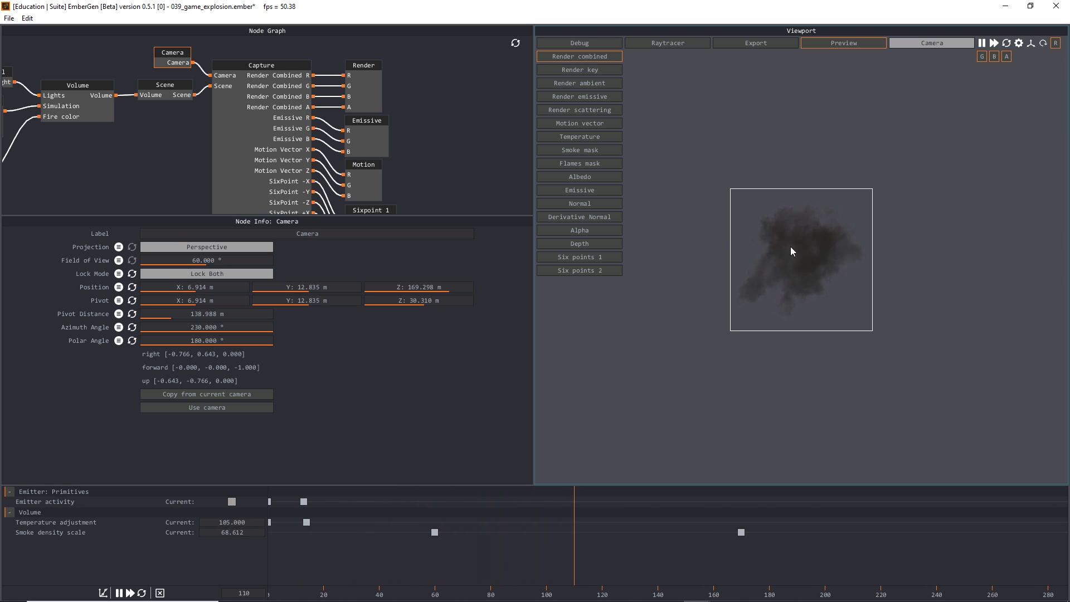
pyautogui.scroll(-5, 810, 269)
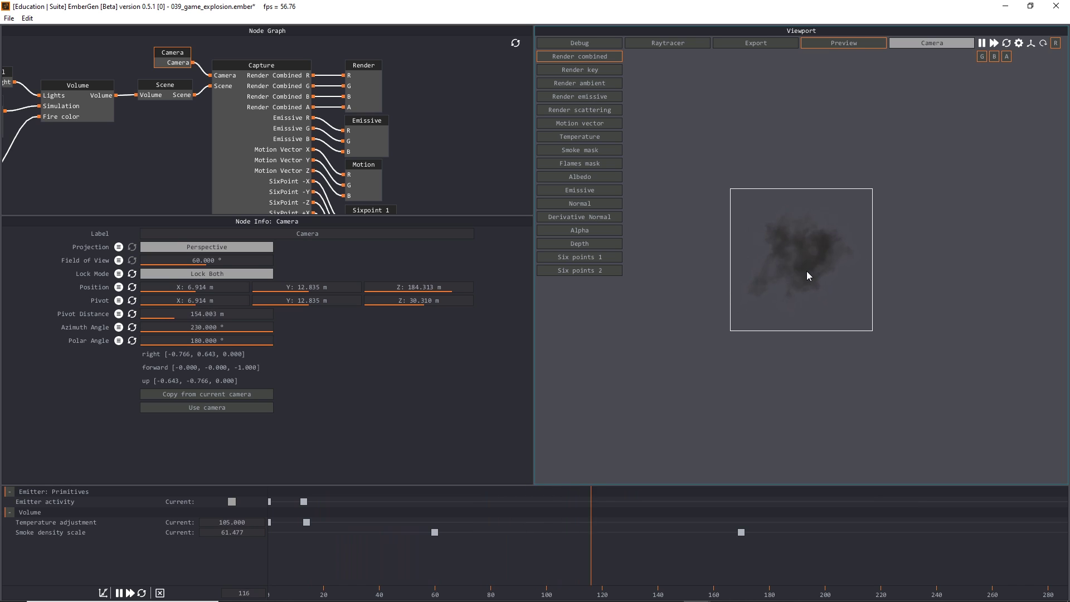
pyautogui.scroll(-1, 807, 271)
pyautogui.scroll(2, 807, 270)
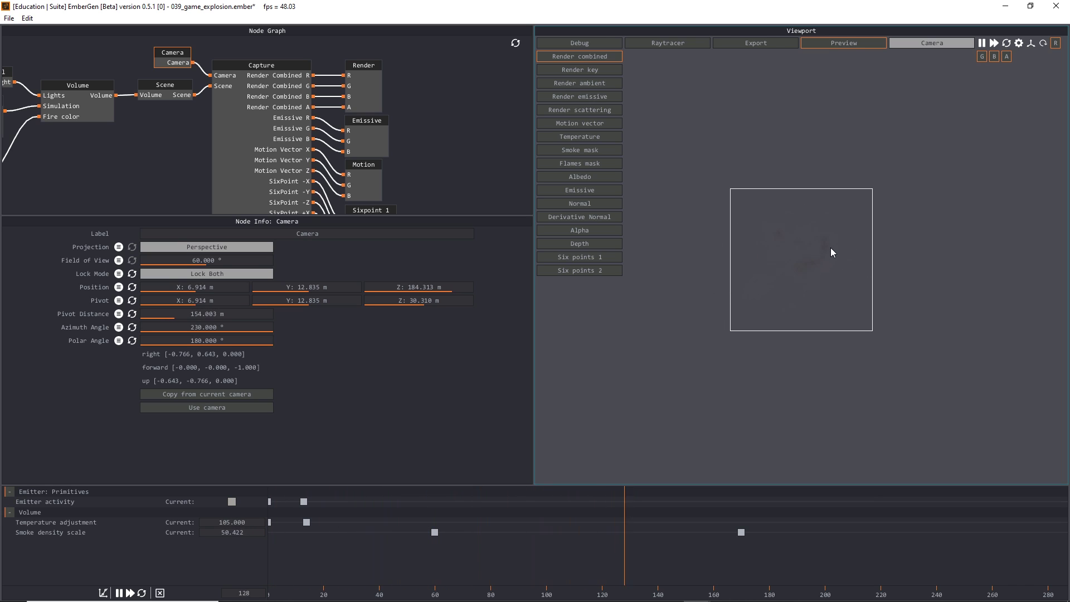
pyautogui.scroll(2, 830, 250)
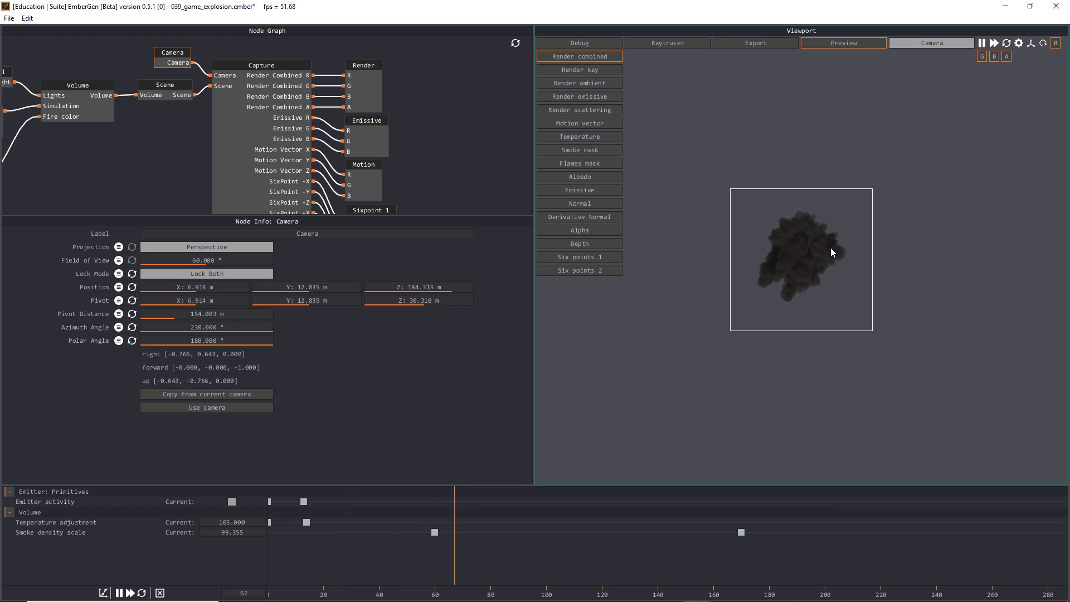
pyautogui.click(452, 128)
pyautogui.scroll(-3, 450, 133)
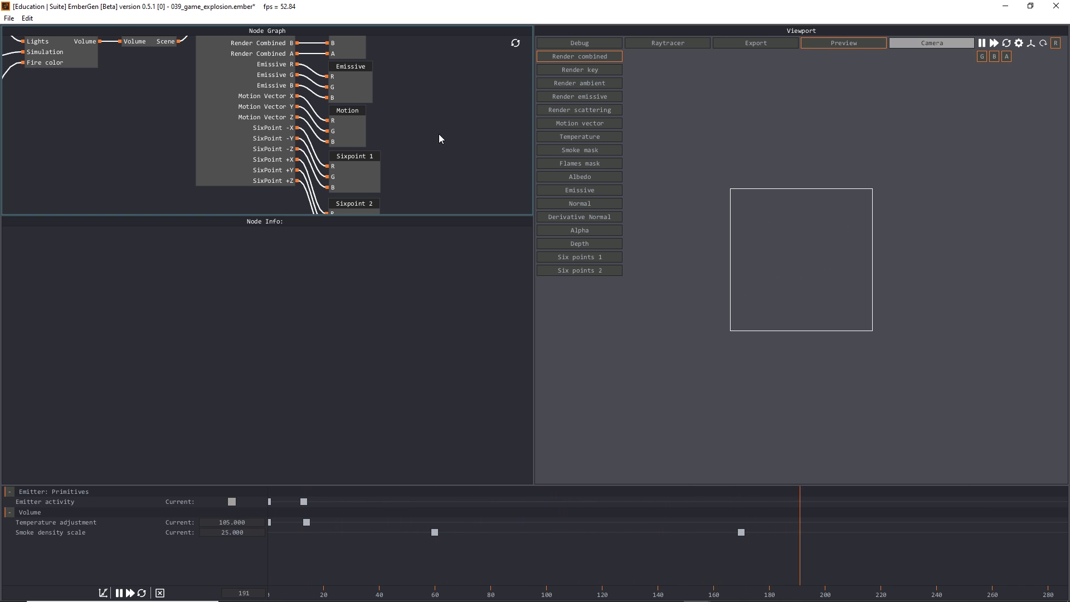
pyautogui.scroll(-2, 424, 138)
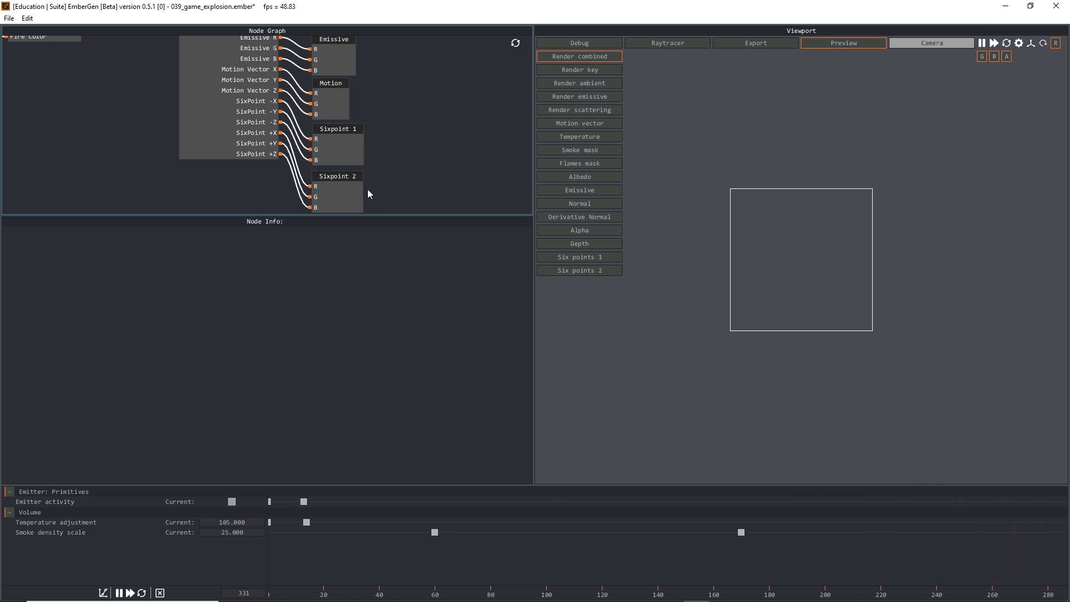
pyautogui.scroll(2, 400, 122)
pyautogui.scroll(3, 397, 134)
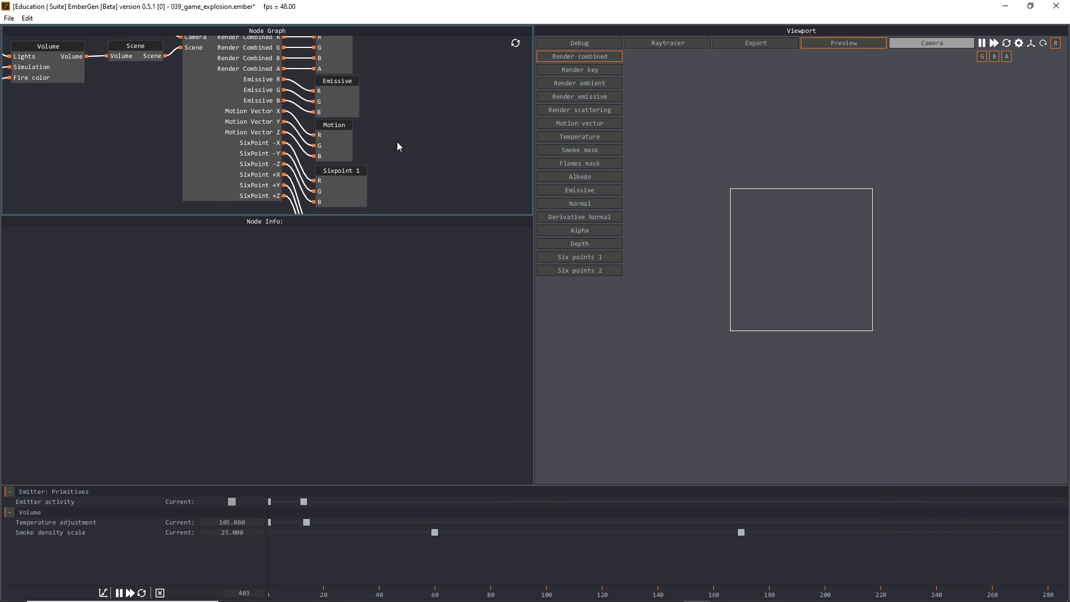